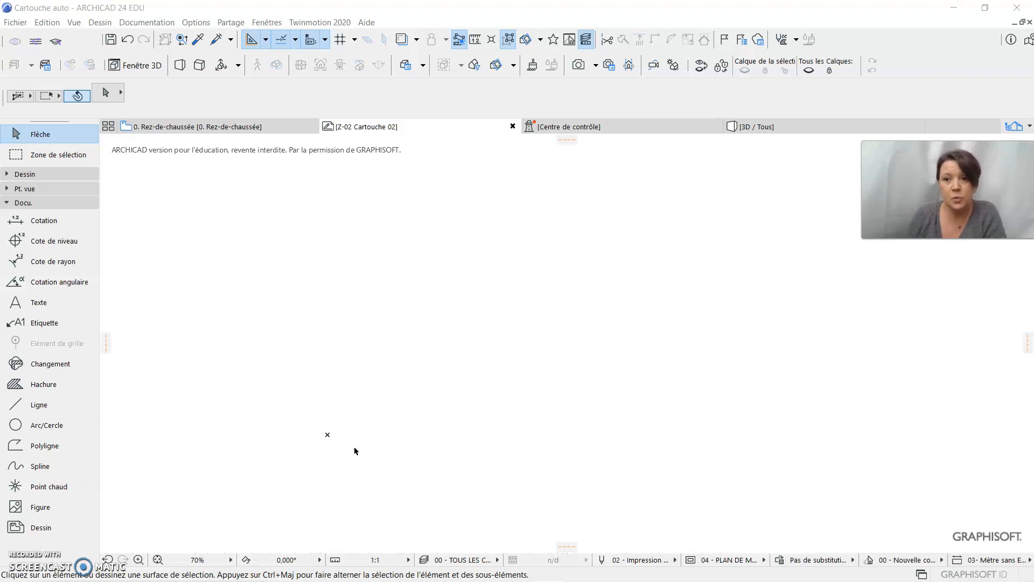
# Examine the worksheets in the project map and the scale options available for the Z-02 Cartouche 02 worksheet.
pyautogui.click(1026, 125)
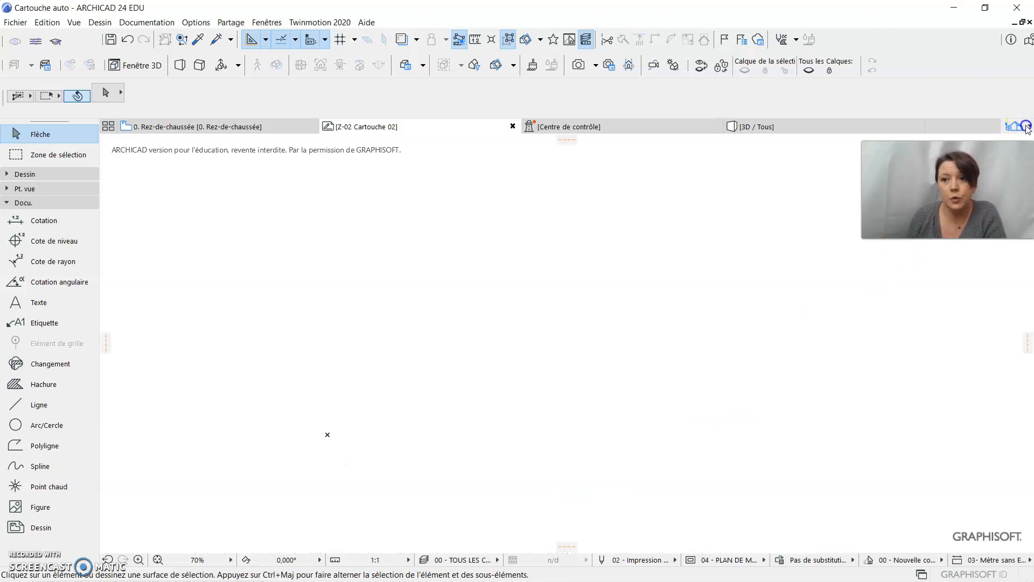
pyautogui.click(1027, 126)
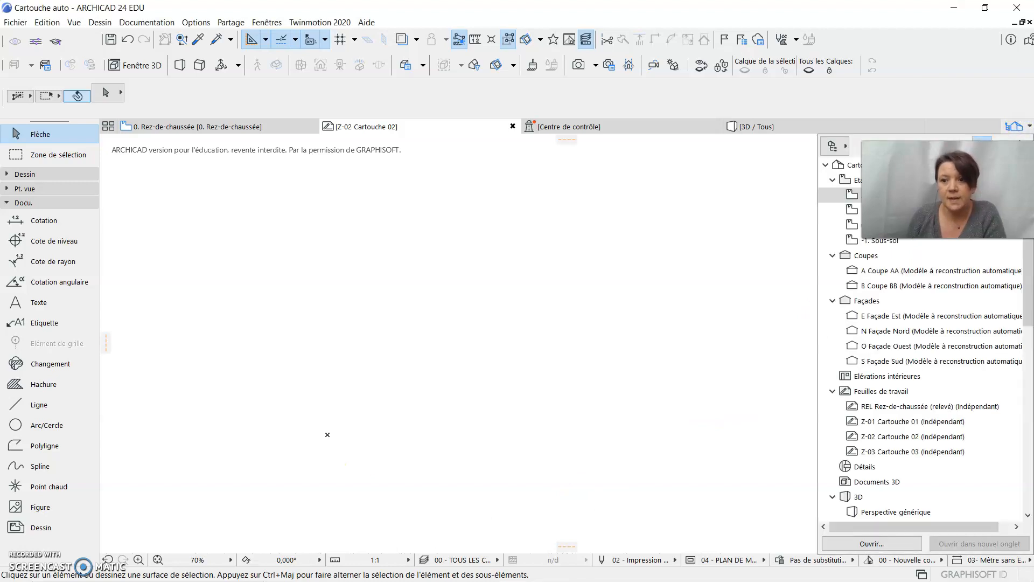
pyautogui.click(878, 419)
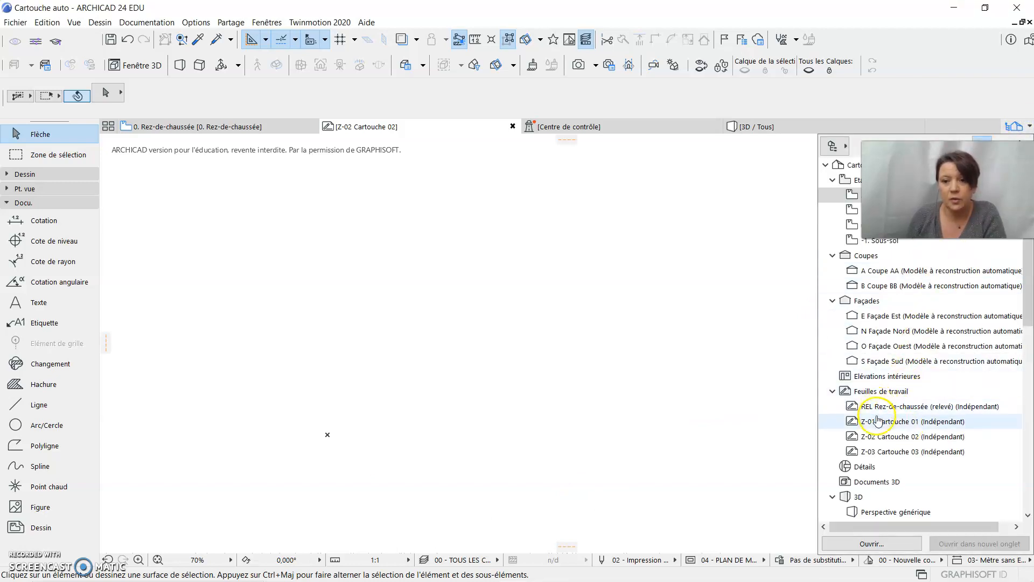
pyautogui.click(891, 437)
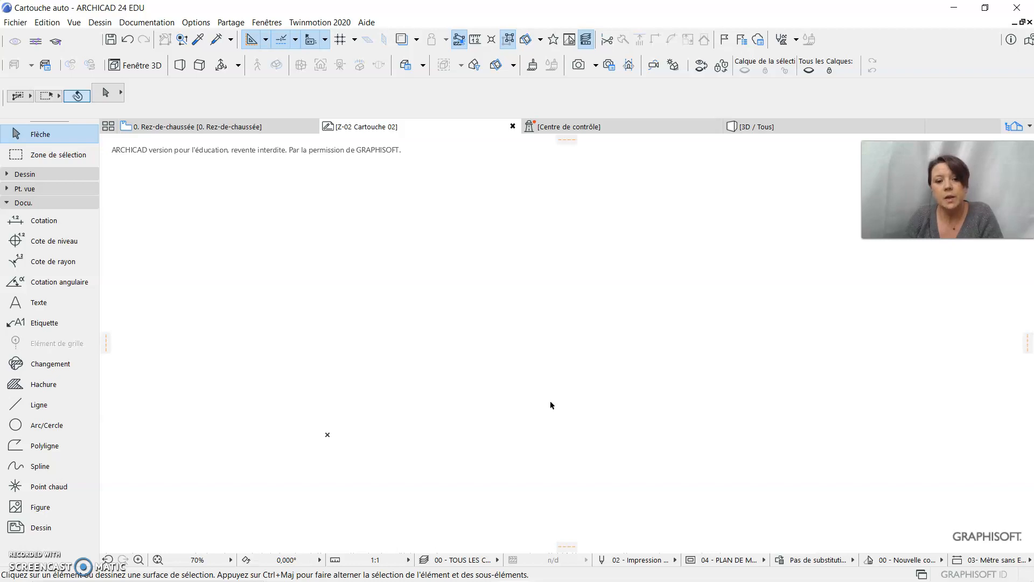
pyautogui.click(407, 560)
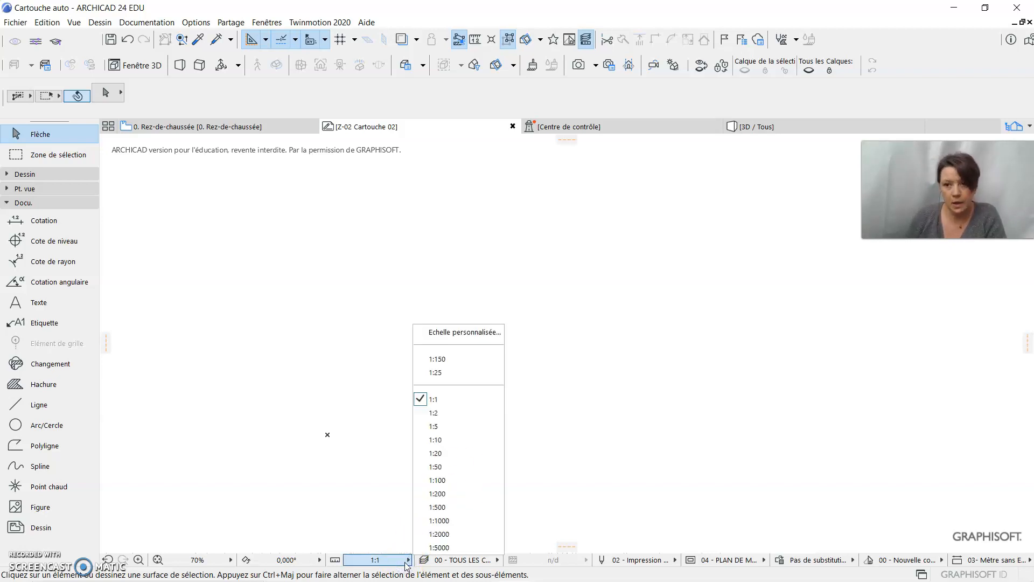
pyautogui.click(408, 562)
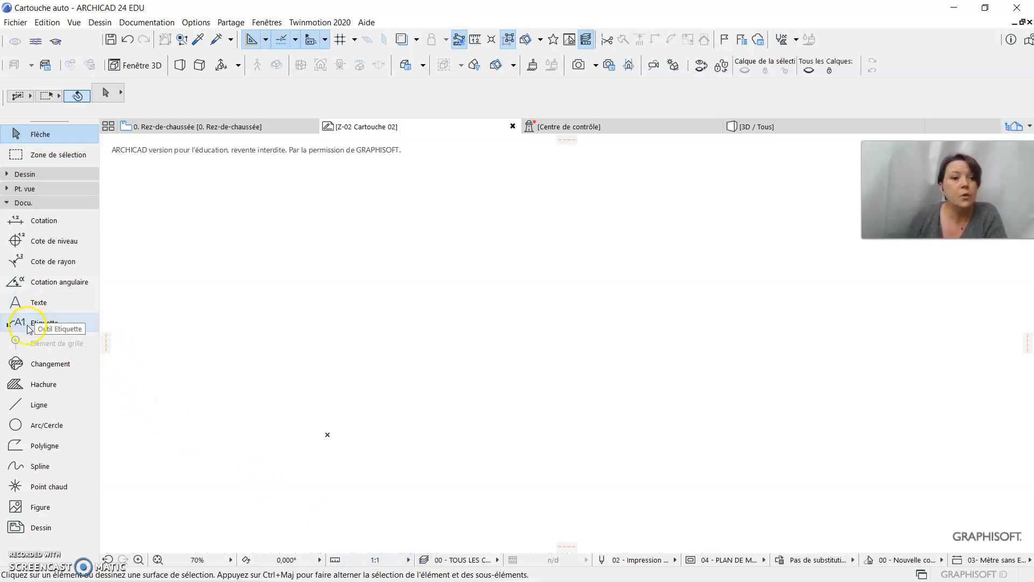
# Draw a 20 by 9 rectangular polyline from the origin, using the Continu line type and pen 1.
pyautogui.click(38, 447)
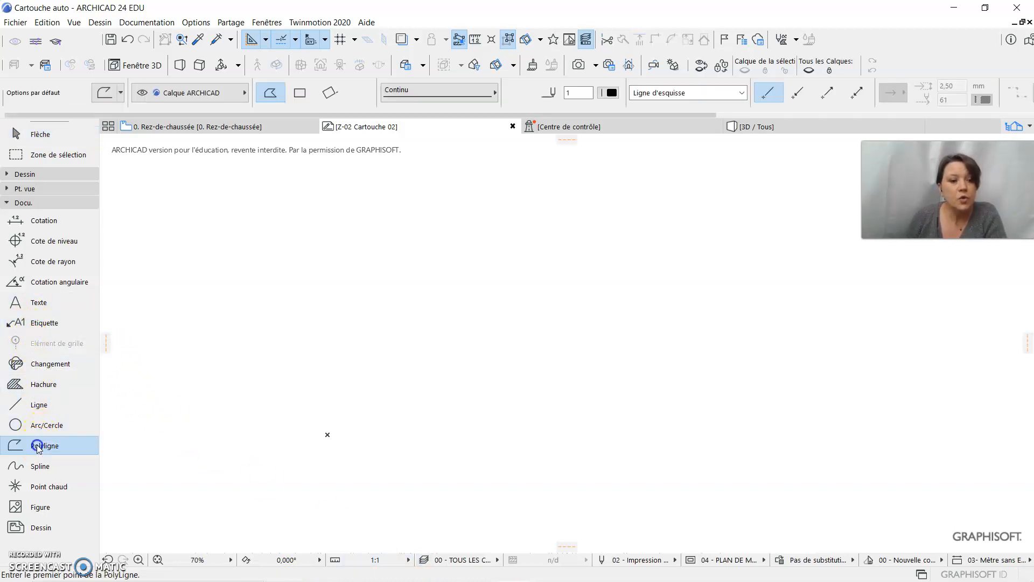
pyautogui.click(302, 96)
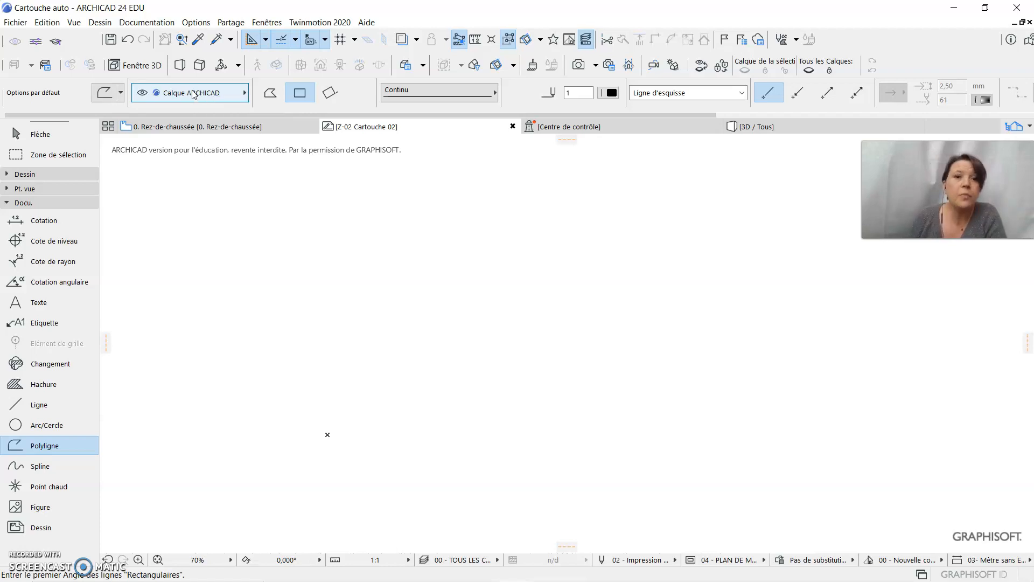
pyautogui.click(424, 96)
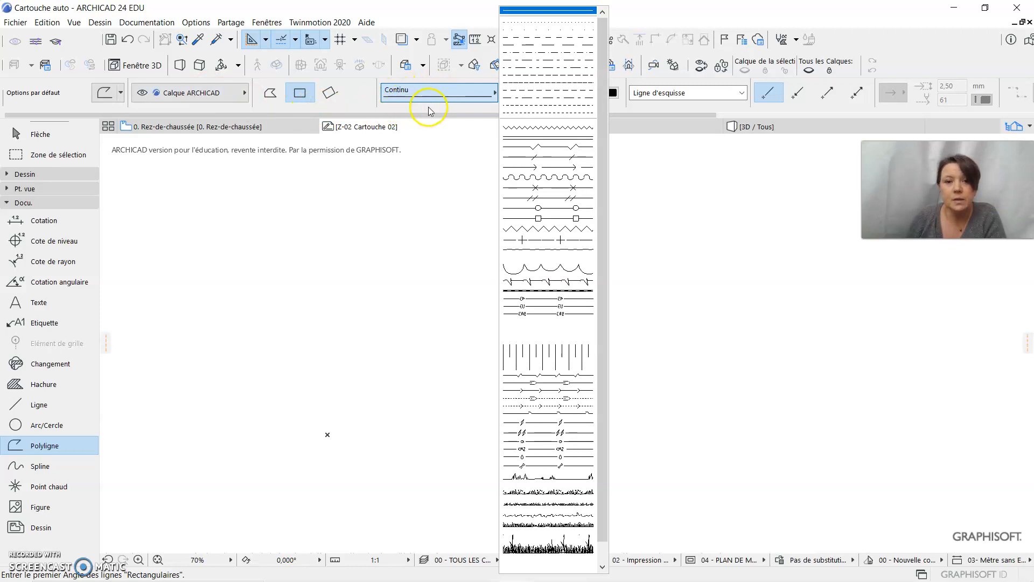
pyautogui.click(432, 96)
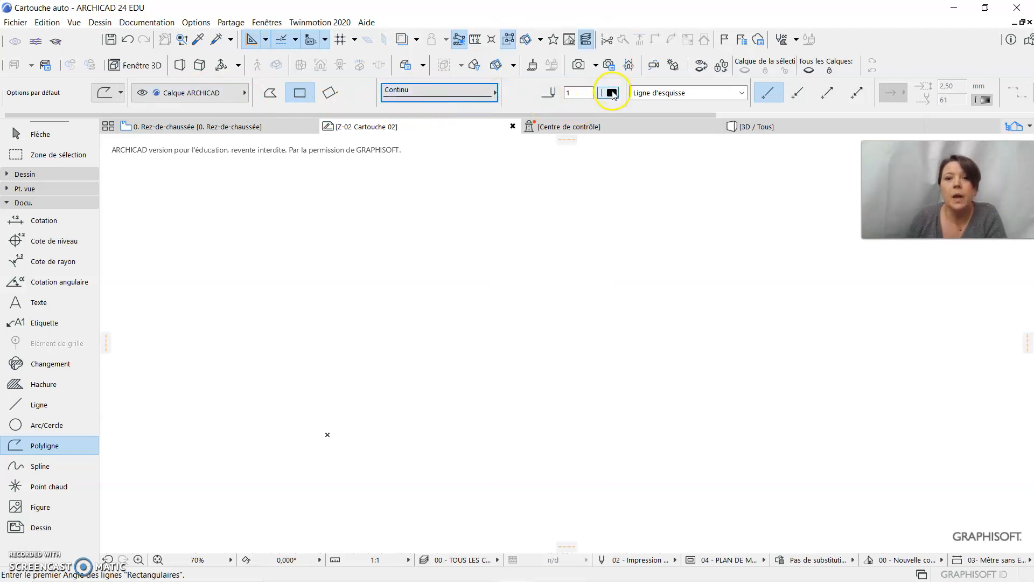
pyautogui.click(612, 94)
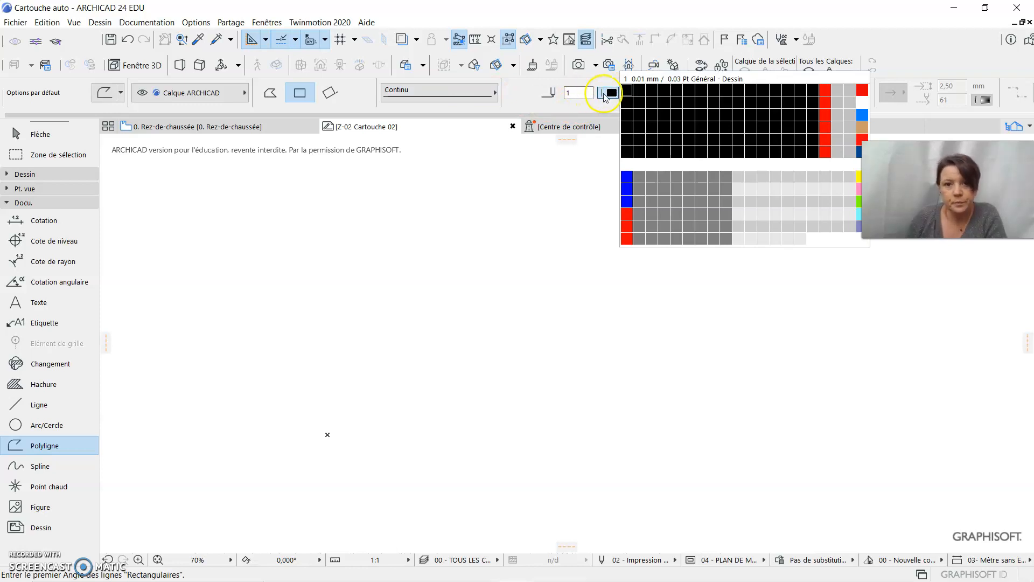
pyautogui.click(608, 93)
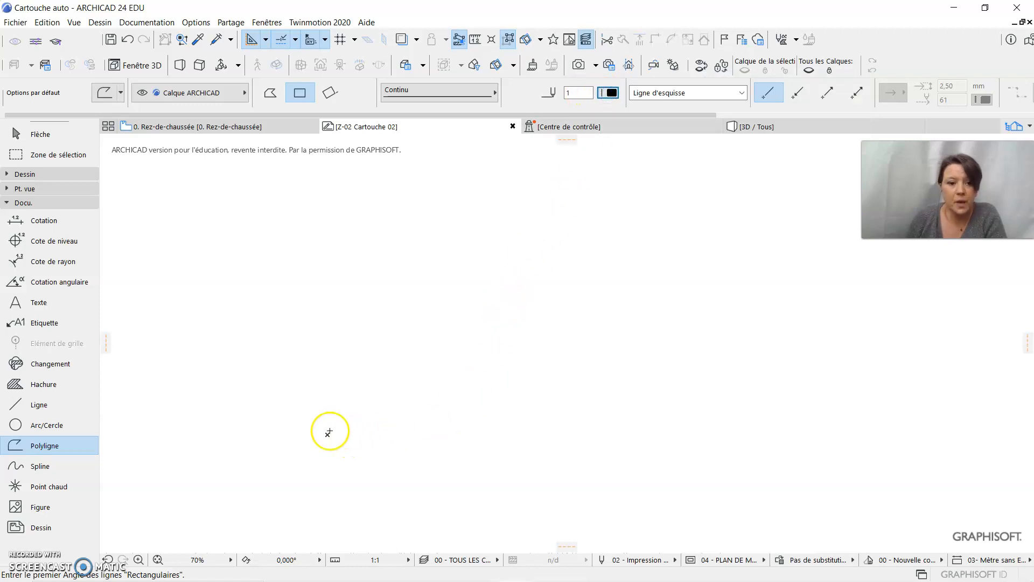
pyautogui.click(328, 434)
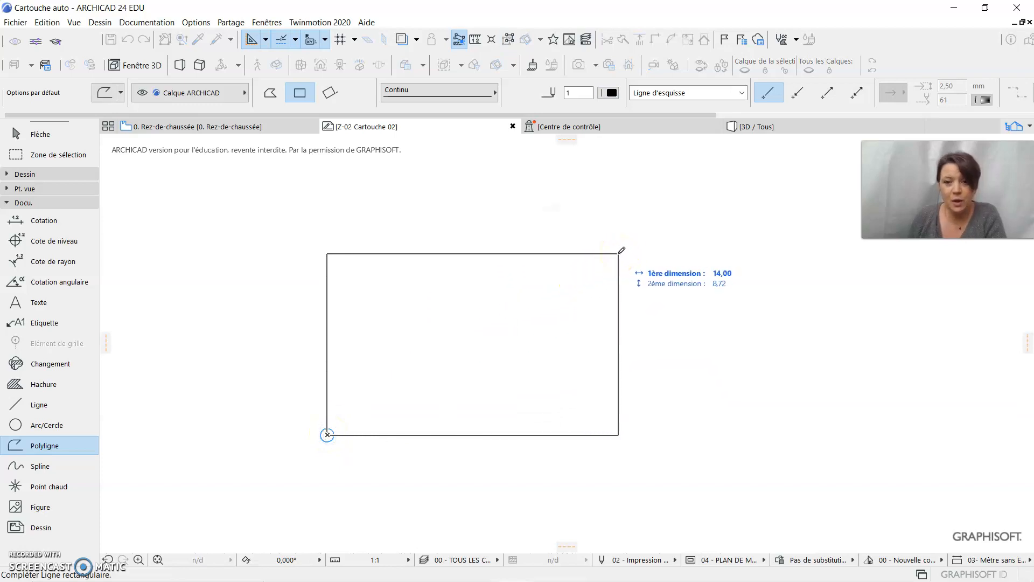
pyautogui.write('20')
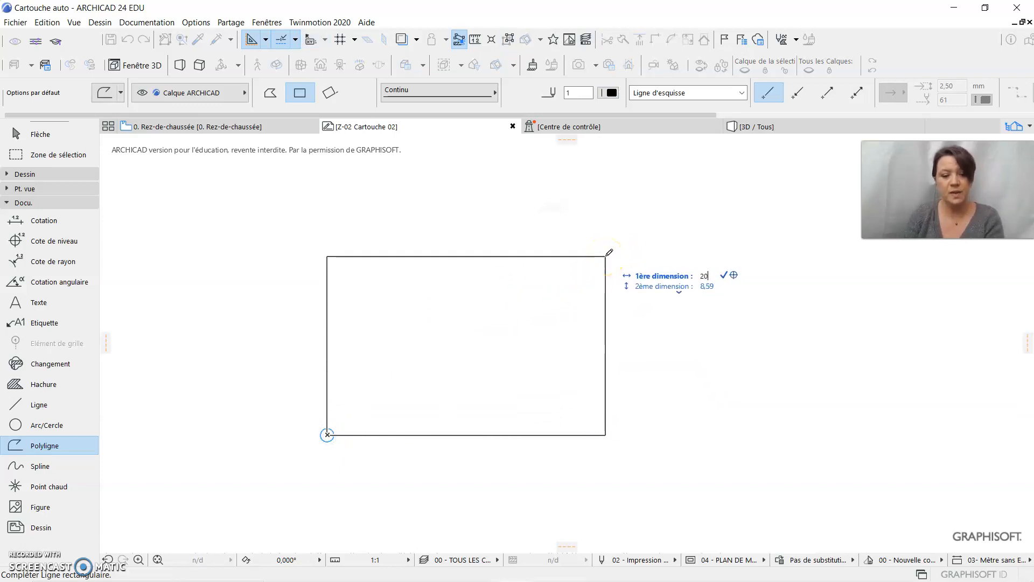
pyautogui.press('Tab')
pyautogui.write('9')
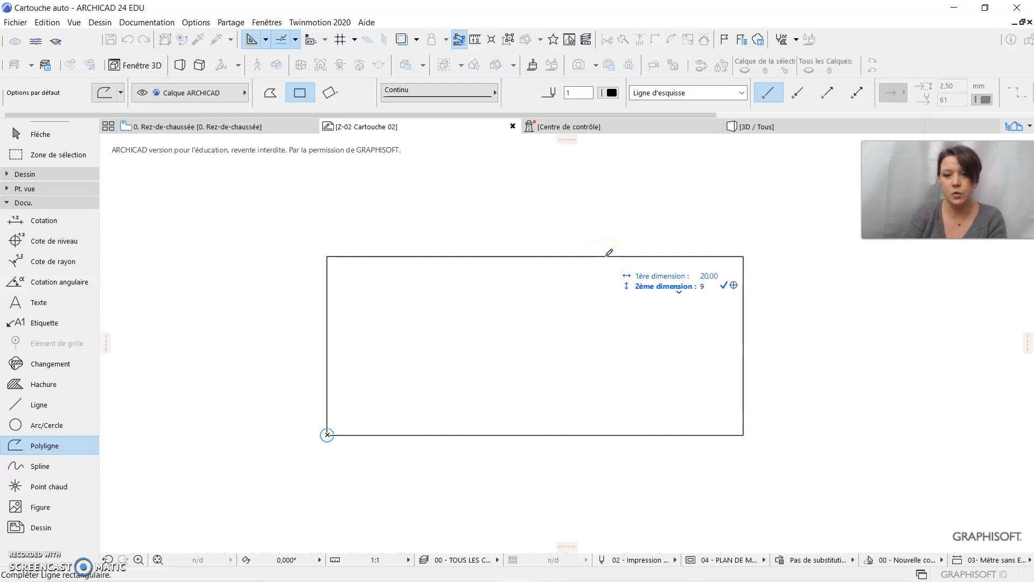
pyautogui.click(743, 247)
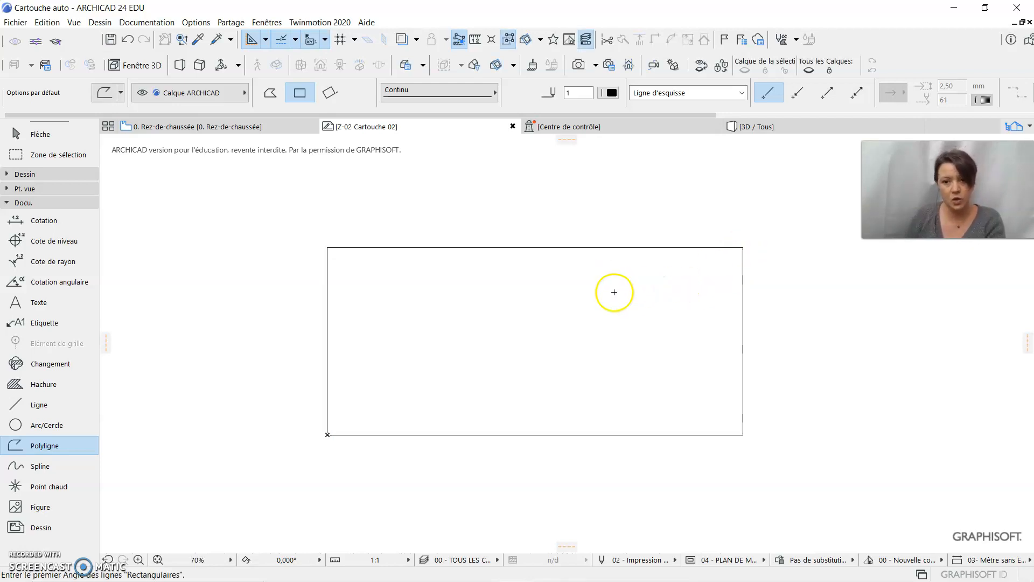
pyautogui.press('Escape')
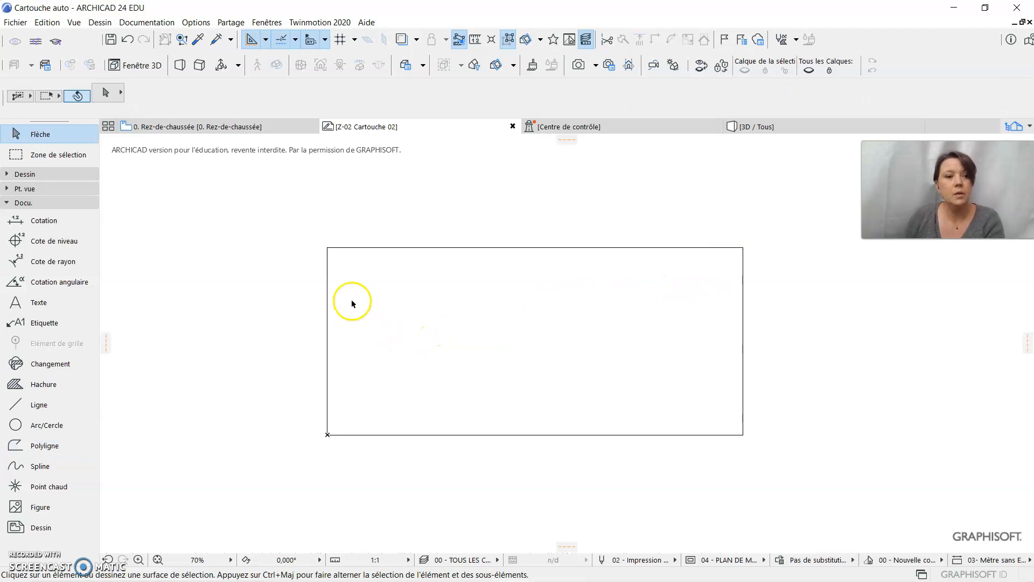
# Draw a horizontal polyline across the full width of the rectangle, 2 below its upper edge.
pyautogui.click(39, 450)
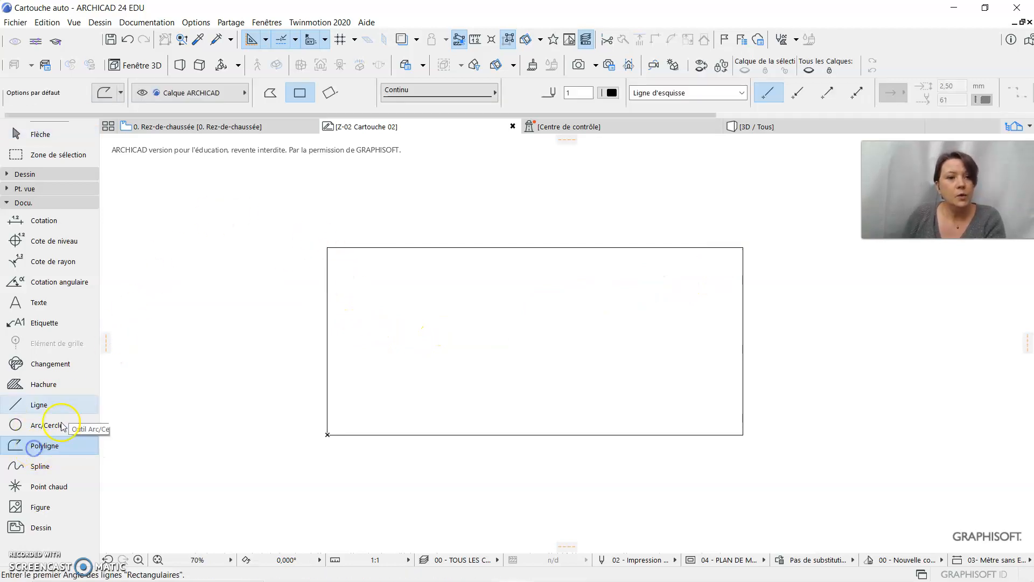
pyautogui.click(271, 94)
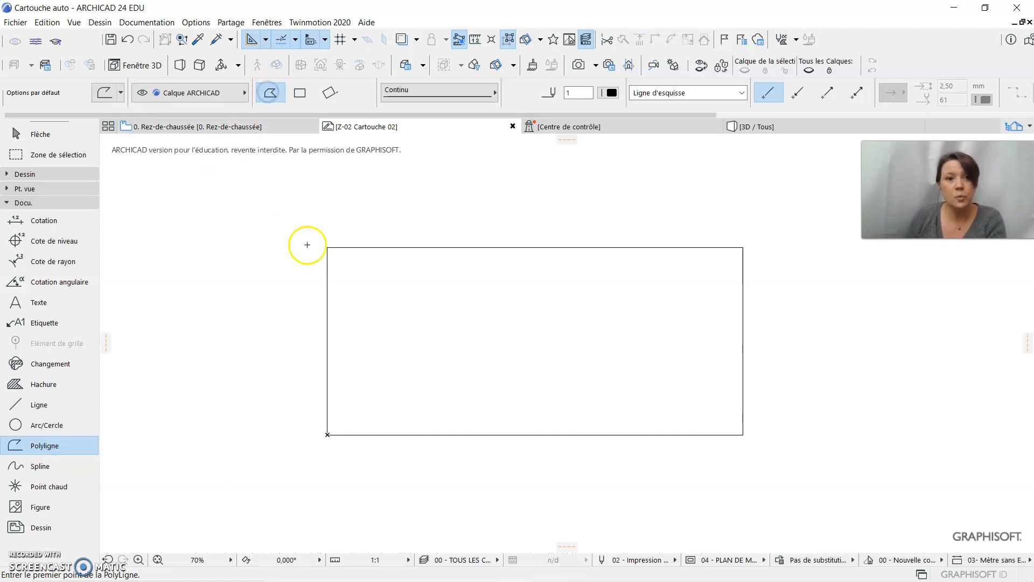
pyautogui.scroll(5, 329, 247)
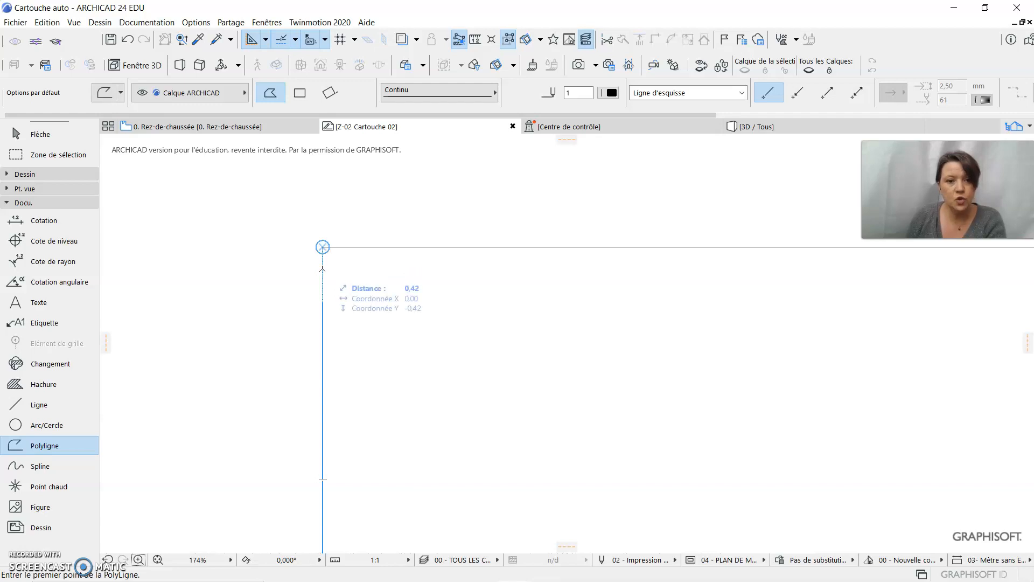
pyautogui.press('Tab')
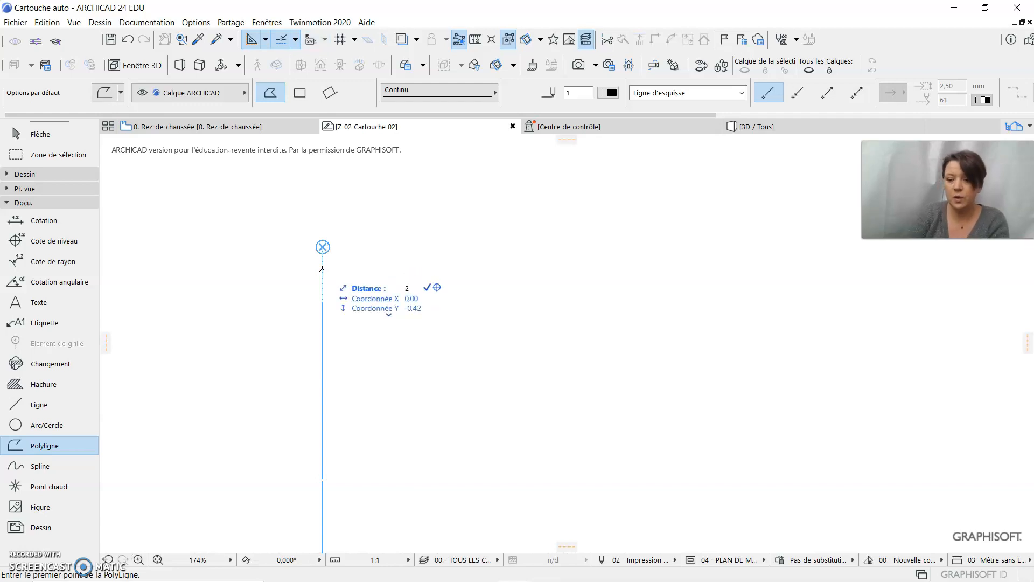
pyautogui.click(323, 350)
pyautogui.scroll(-3, 347, 348)
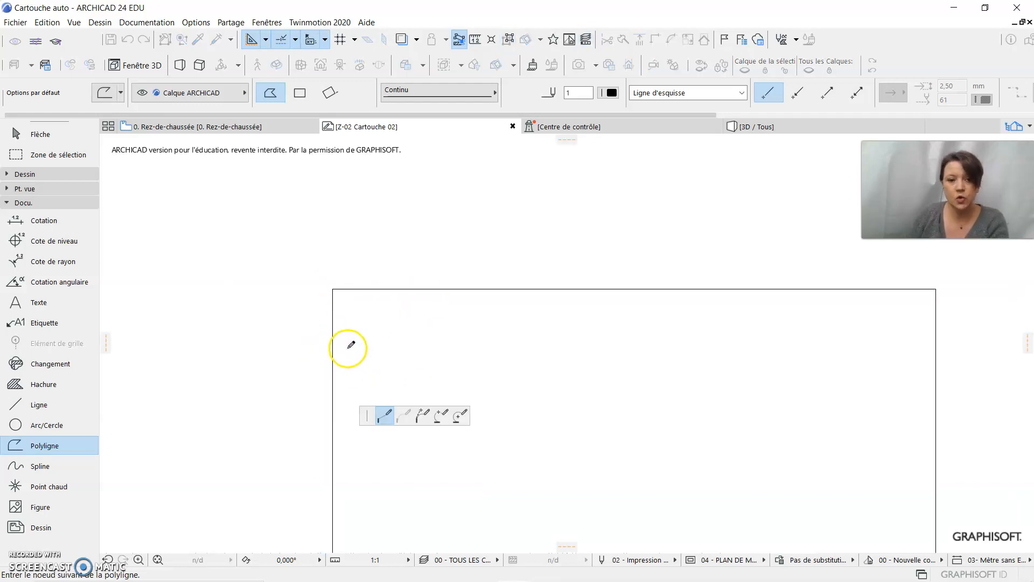
pyautogui.moveTo(485, 371); pyautogui.dragTo(303, 305, button='middle')
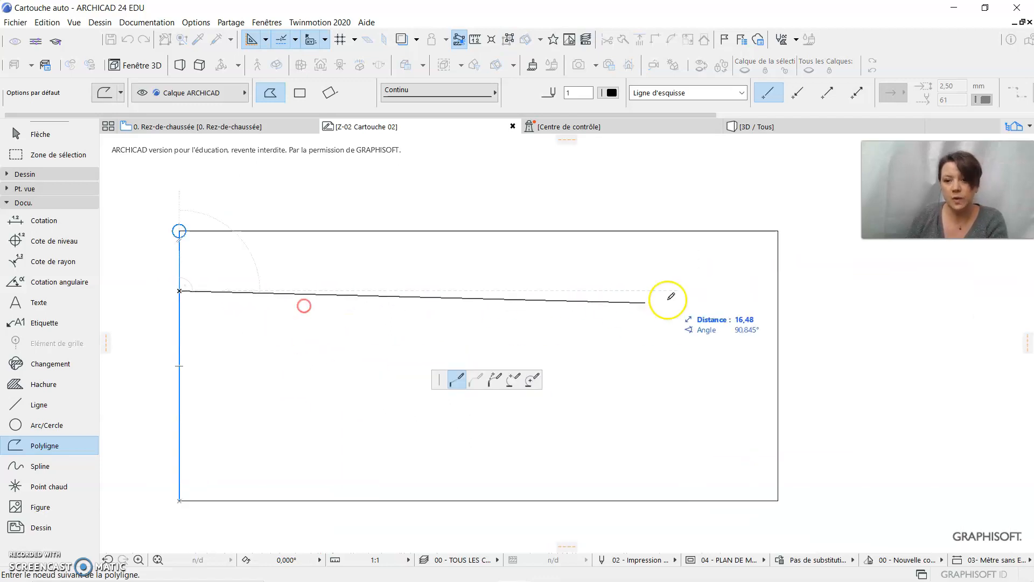
pyautogui.doubleClick(781, 290)
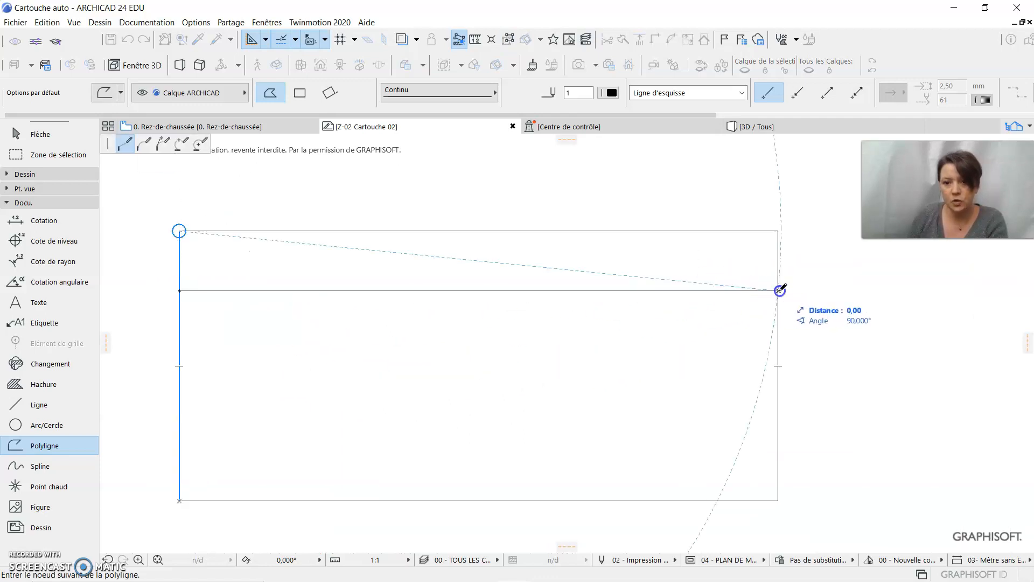
# Draw two more full-width horizontal polylines below the first dividing line, repeating the same spacing.
pyautogui.moveTo(182, 341); pyautogui.dragTo(282, 333, button='middle')
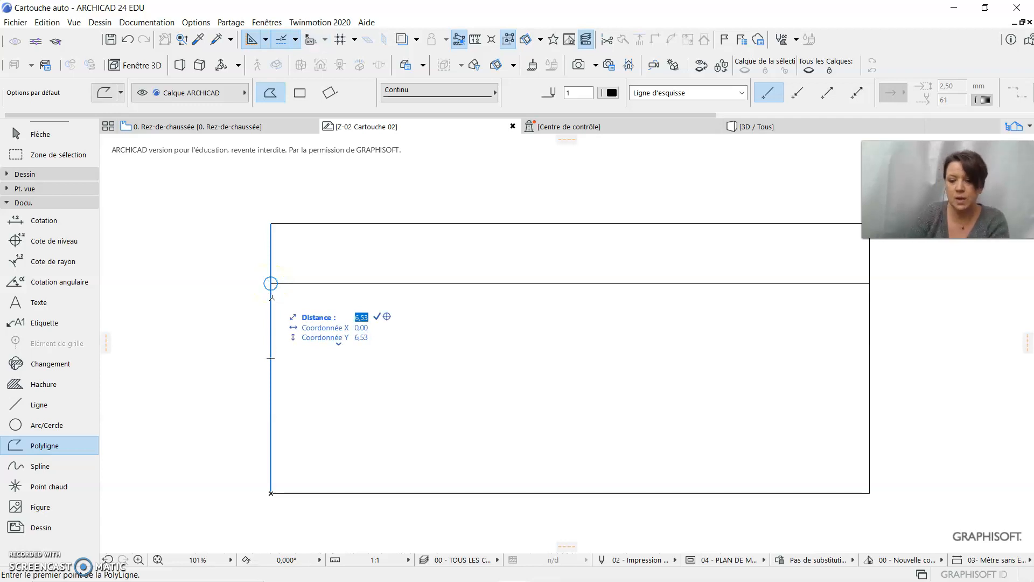
pyautogui.click(271, 343)
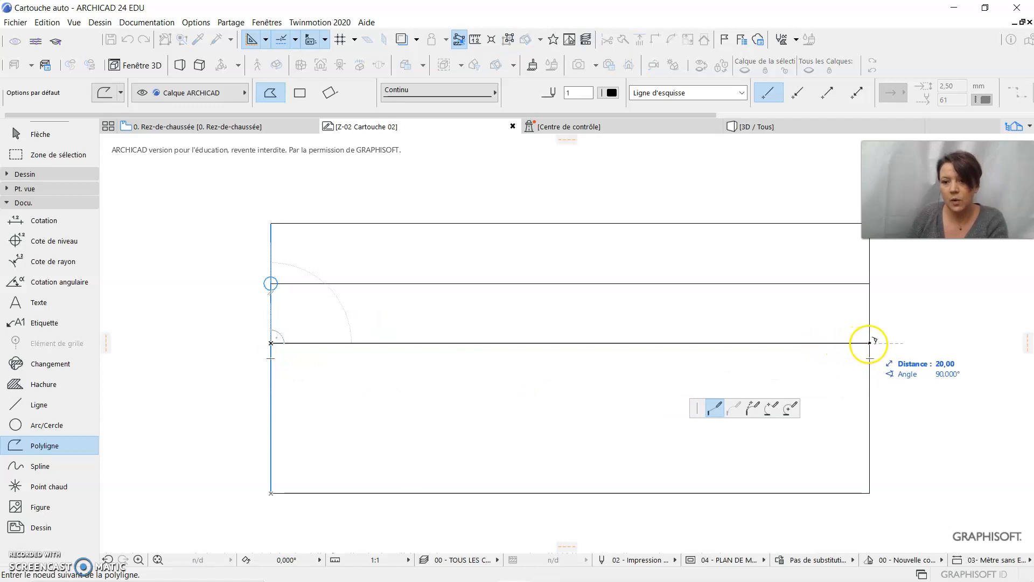
pyautogui.doubleClick(870, 343)
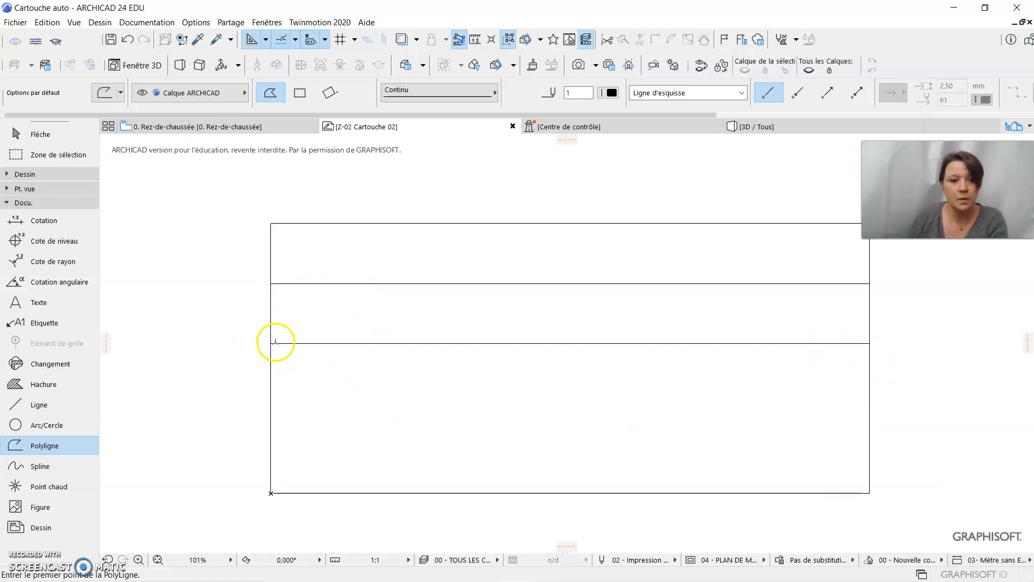
pyautogui.click(270, 342)
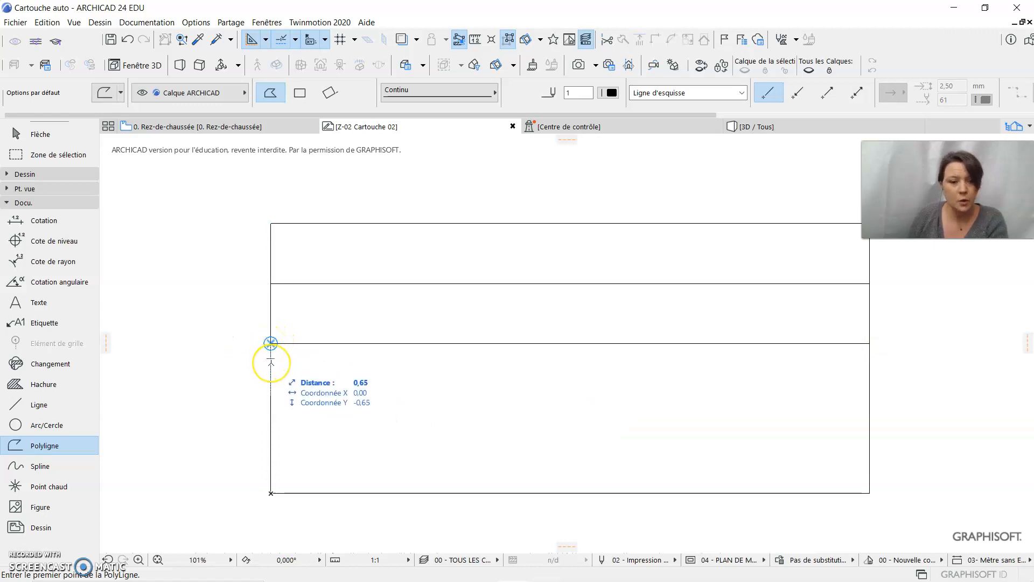
pyautogui.click(271, 402)
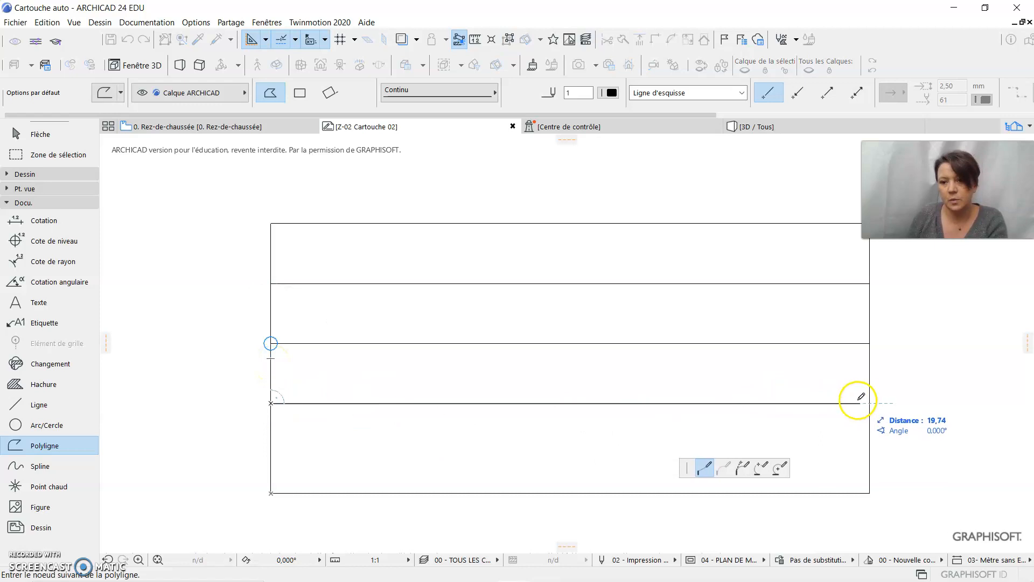
pyautogui.doubleClick(869, 402)
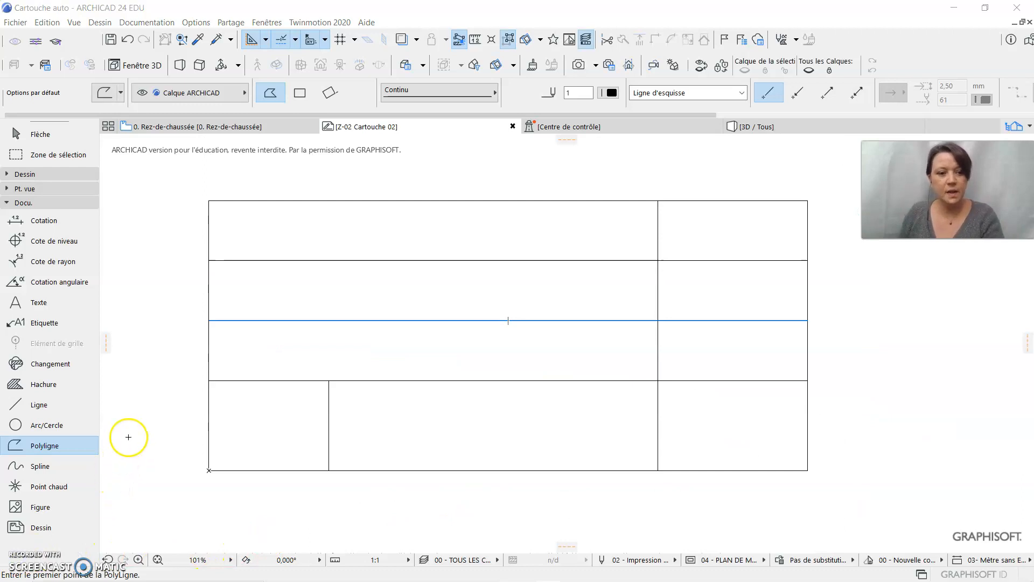
# Trim away the uppermost dividing line's segment inside the rightmost column of the title block, merging its two upper cells.
pyautogui.click(48, 133)
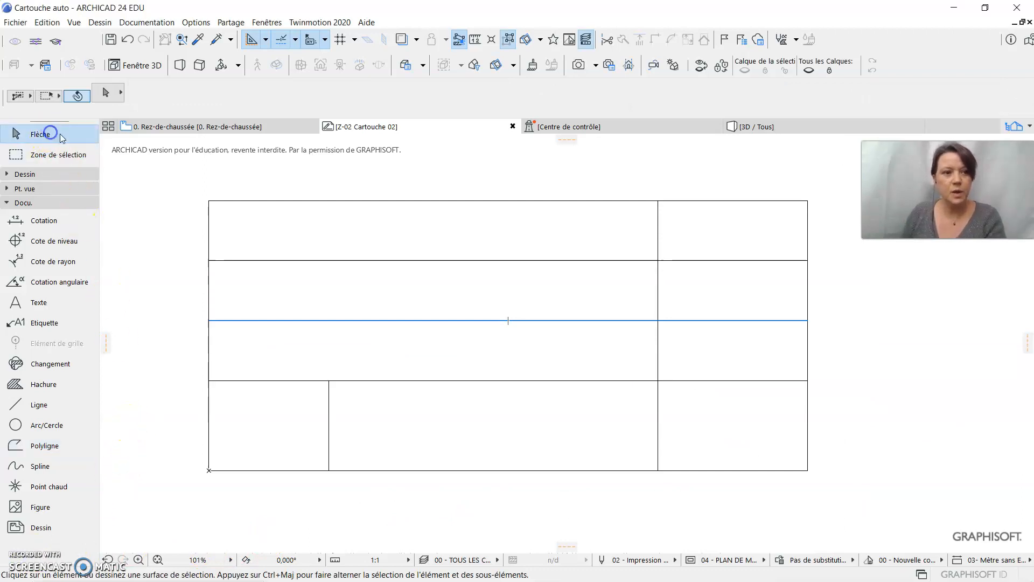
pyautogui.keyDown('shift'); pyautogui.click(734, 262); pyautogui.keyUp('shift')
pyautogui.keyDown('ctrl'); pyautogui.click(733, 263); pyautogui.keyUp('ctrl')
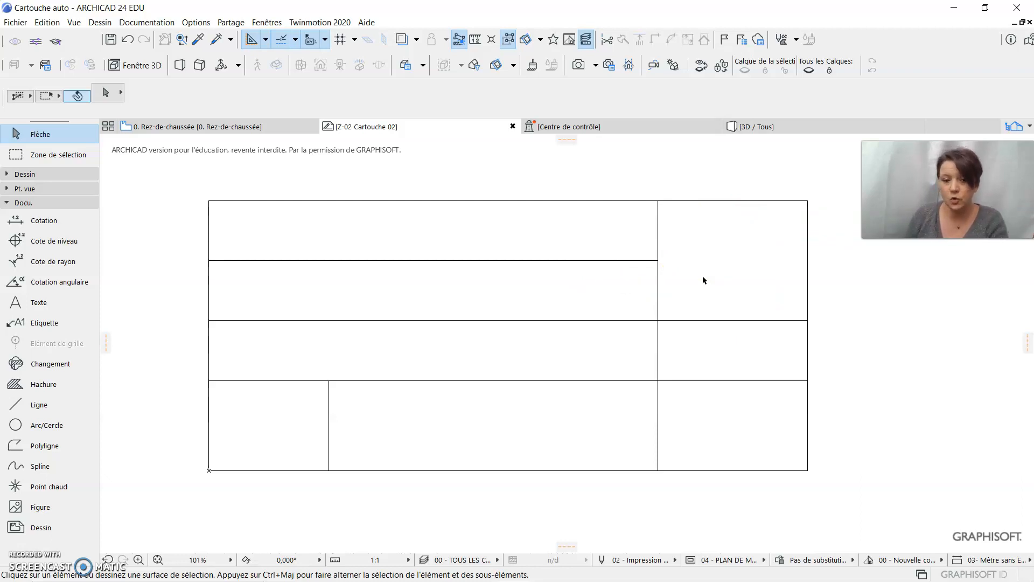
# Set up the Text tool with the Arial font, a 2 mm text height and pen 1.
pyautogui.click(40, 302)
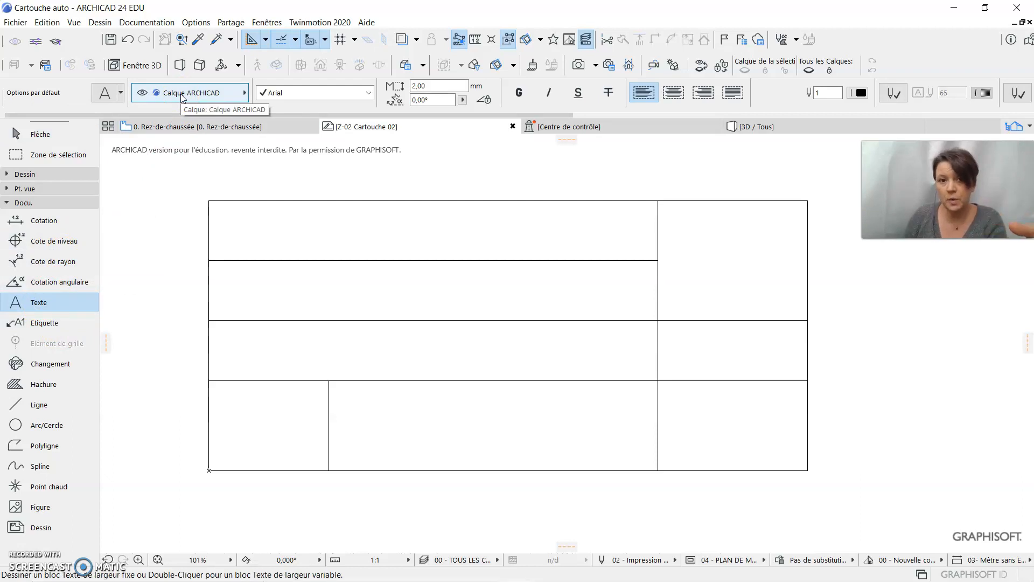
pyautogui.click(368, 92)
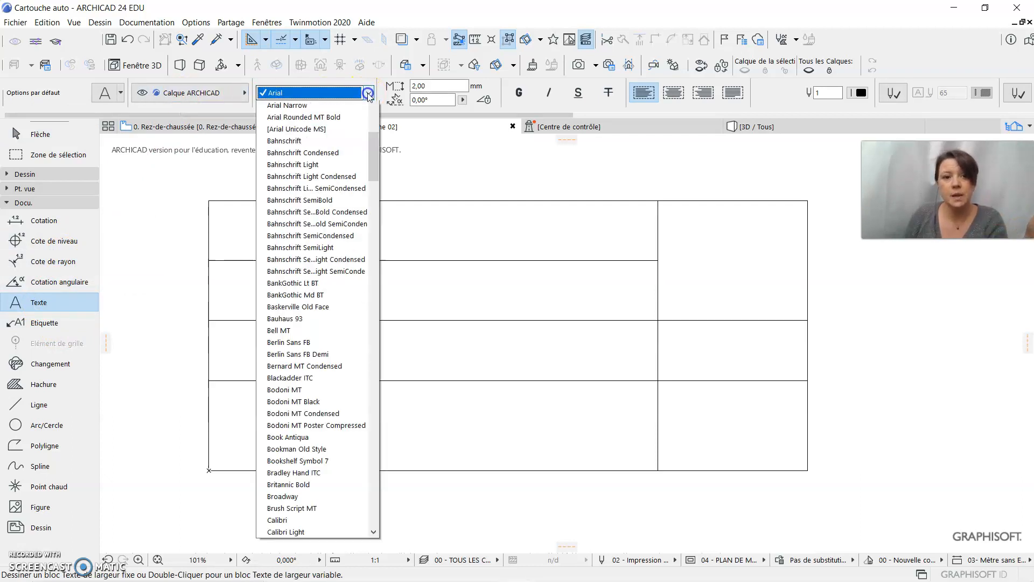
pyautogui.click(345, 100)
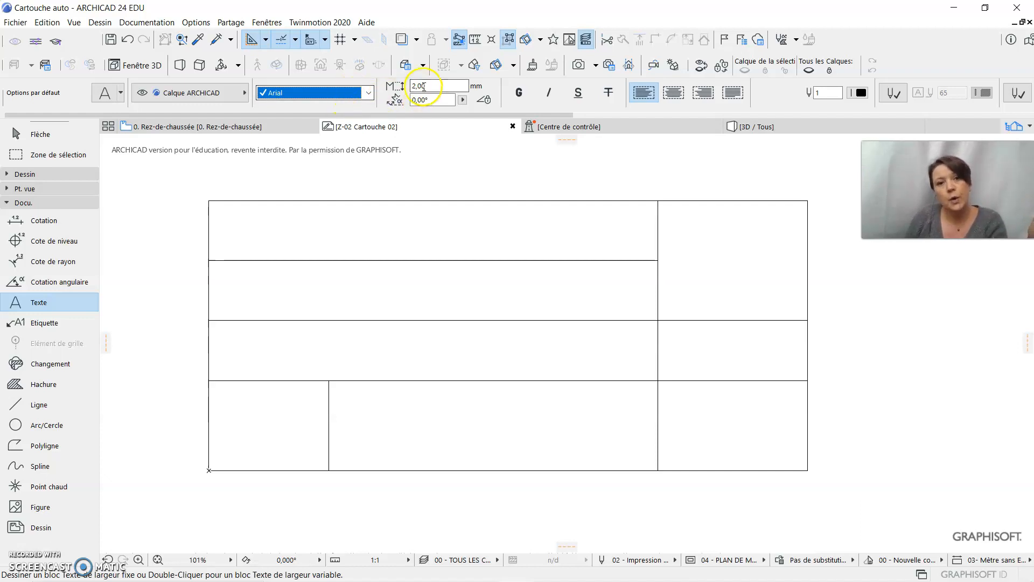
pyautogui.click(433, 85)
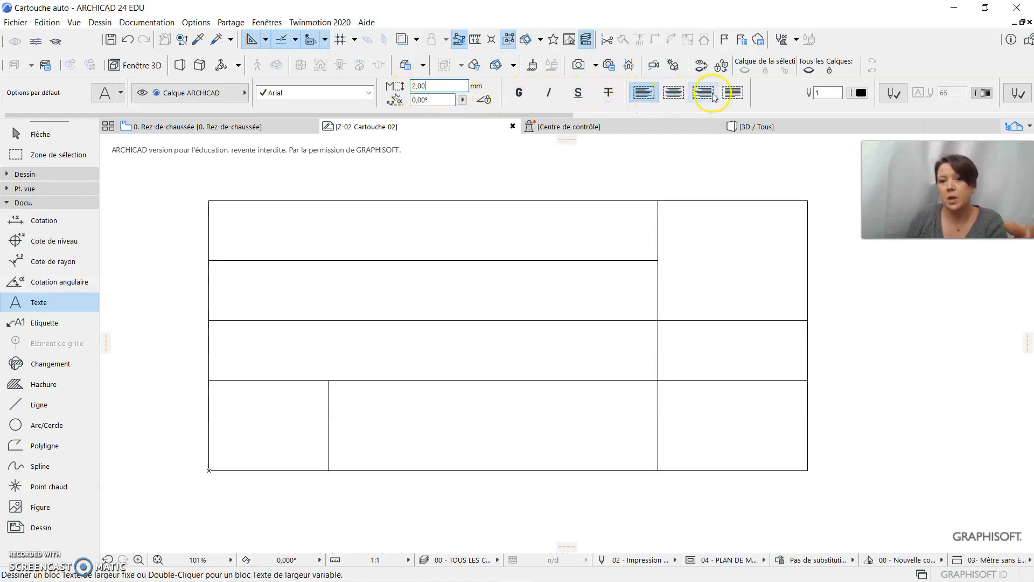
pyautogui.click(862, 94)
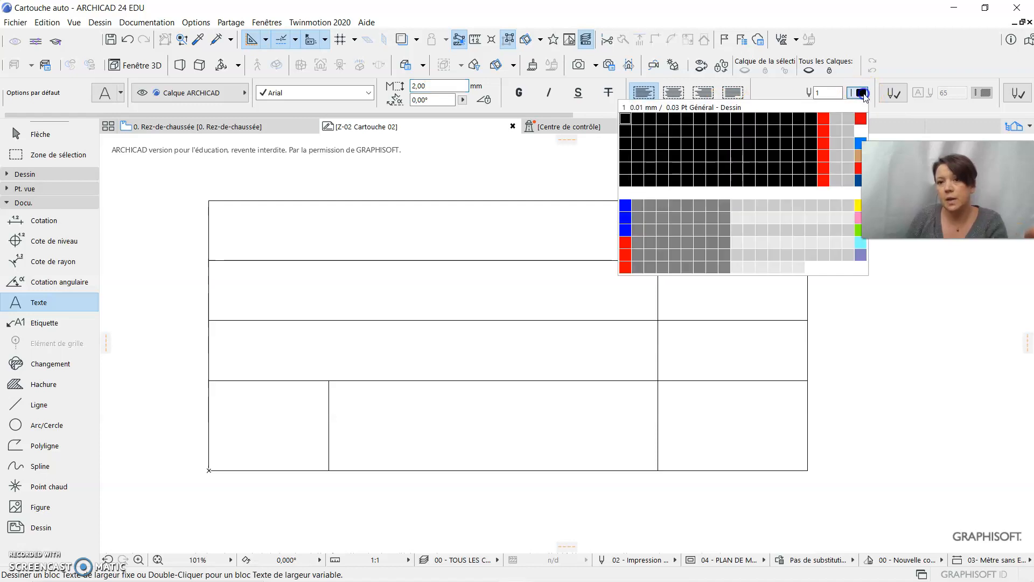
pyautogui.click(625, 120)
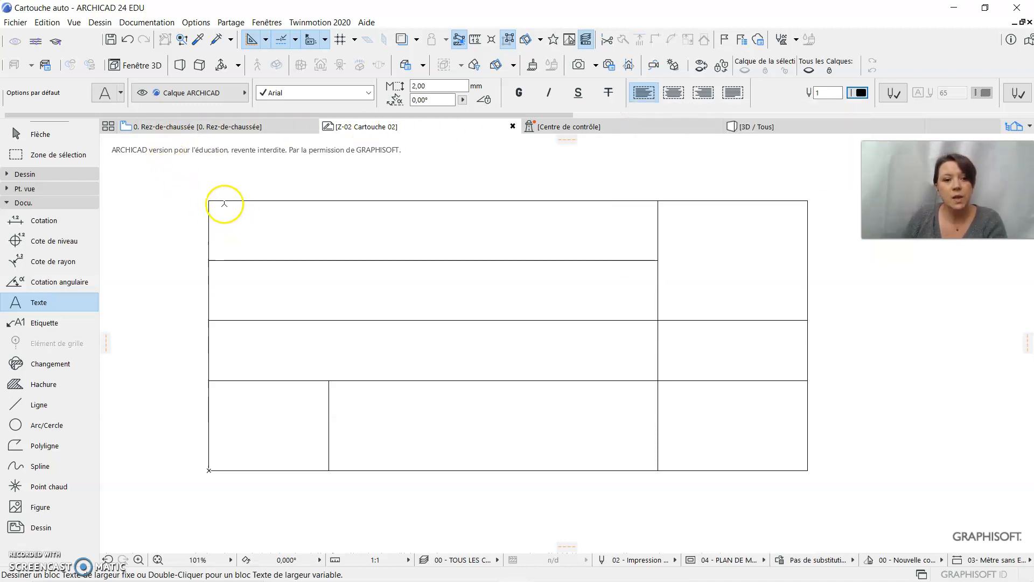
# Place a vertical guide line 0,2 inside the title block's left edge.
pyautogui.scroll(2, 222, 203)
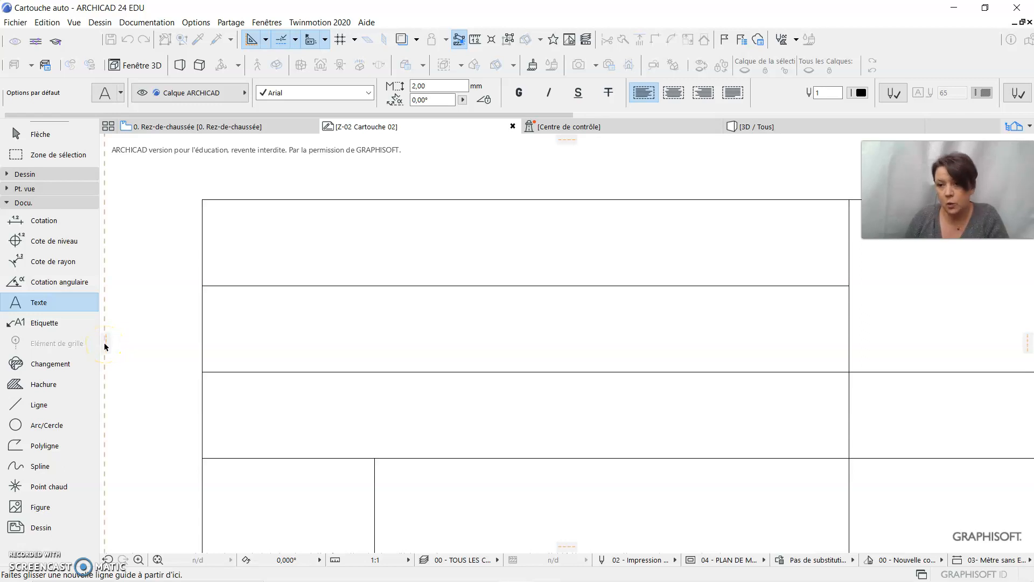
pyautogui.moveTo(106, 347); pyautogui.dragTo(202, 266)
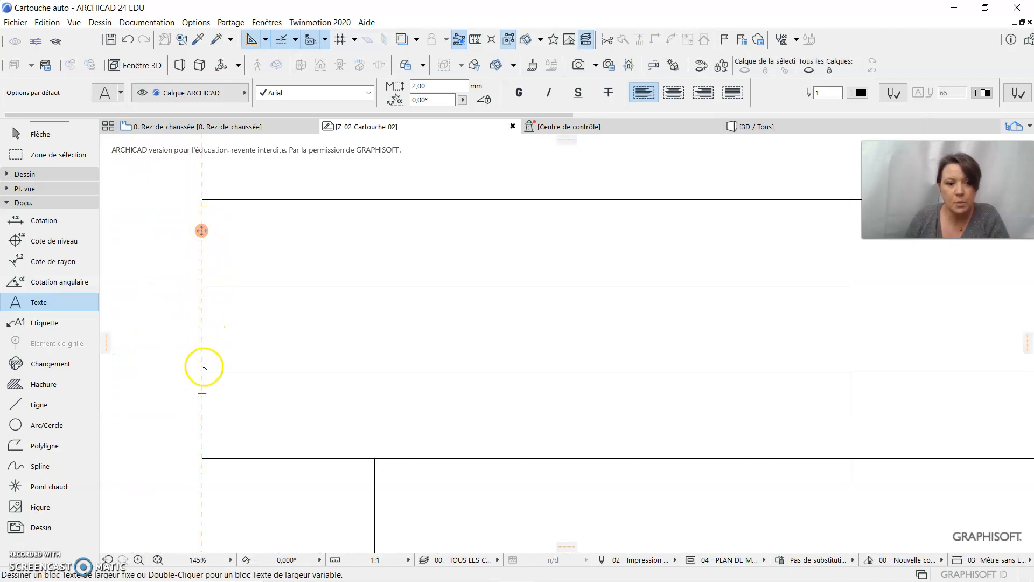
pyautogui.click(201, 232)
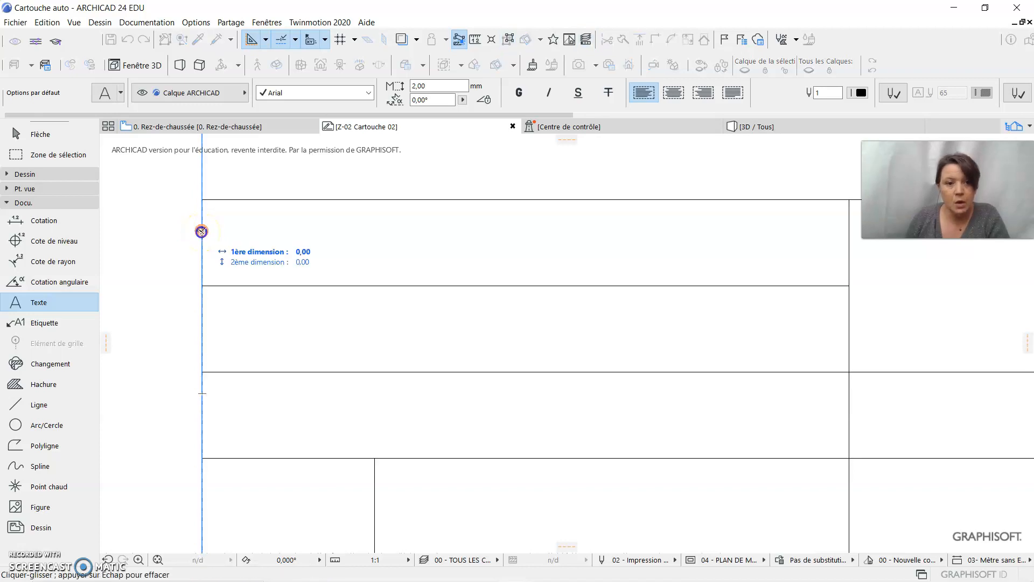
pyautogui.moveTo(202, 231); pyautogui.dragTo(233, 229)
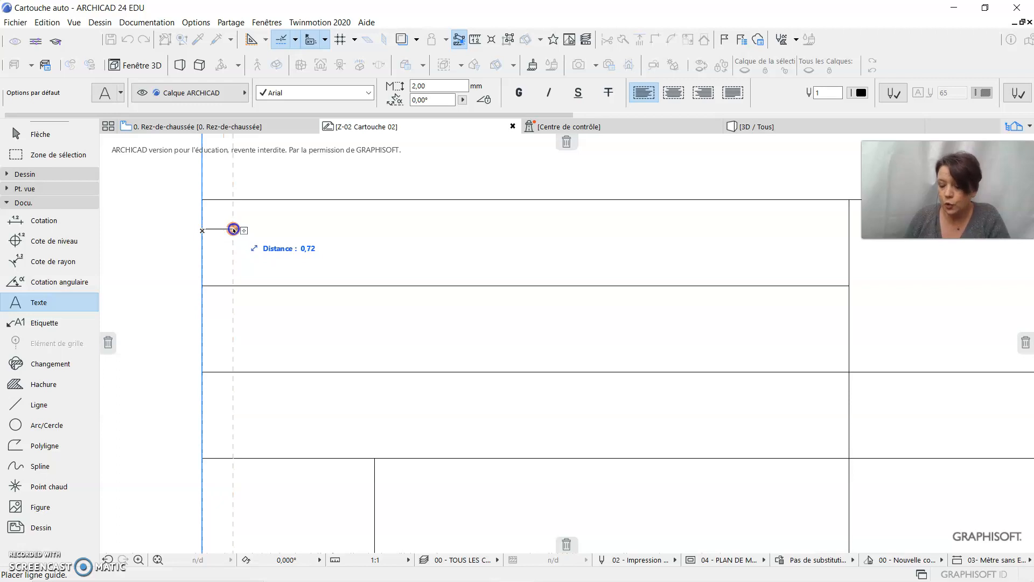
pyautogui.moveTo(233, 230)
pyautogui.mouseDown()
pyautogui.moveTo(212, 231)
pyautogui.moveTo(230, 232)
pyautogui.mouseUp()
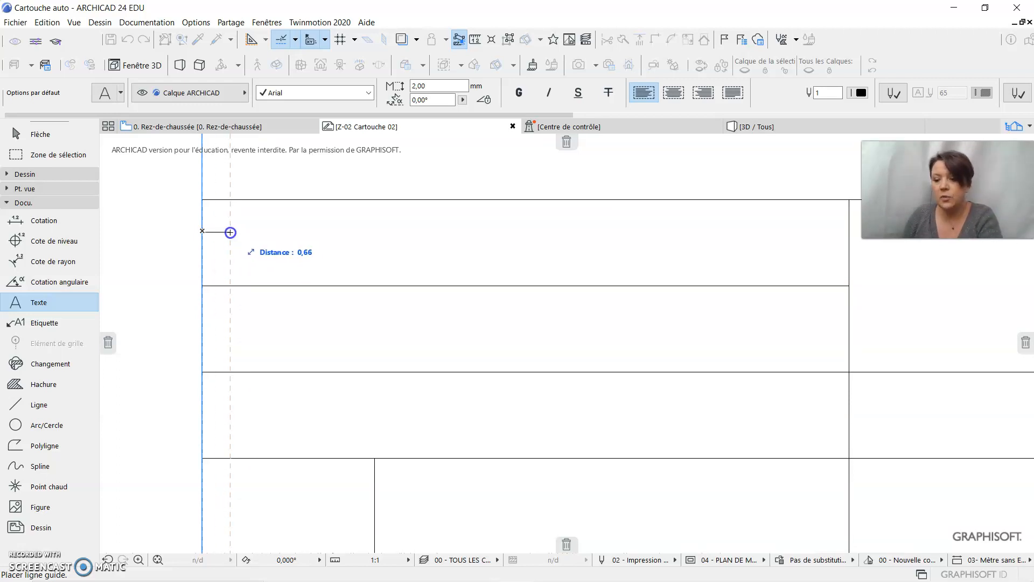
pyautogui.write('0,')
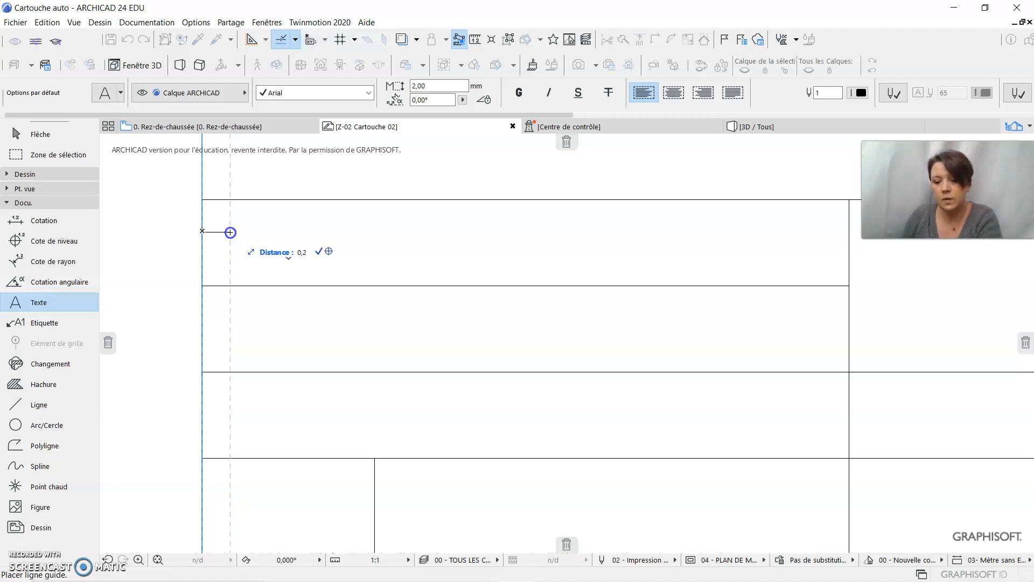
pyautogui.press('Return')
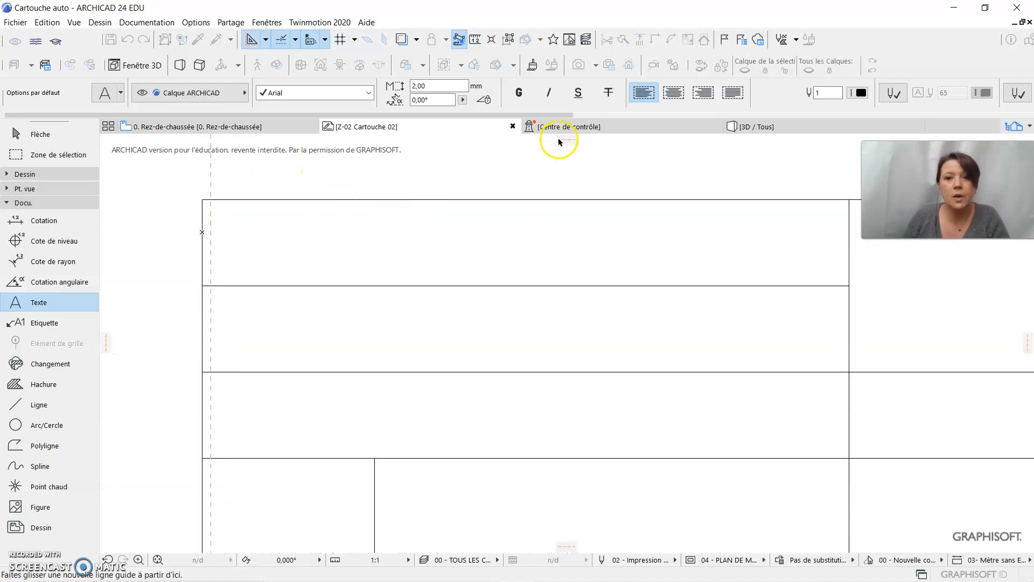
pyautogui.click(298, 186)
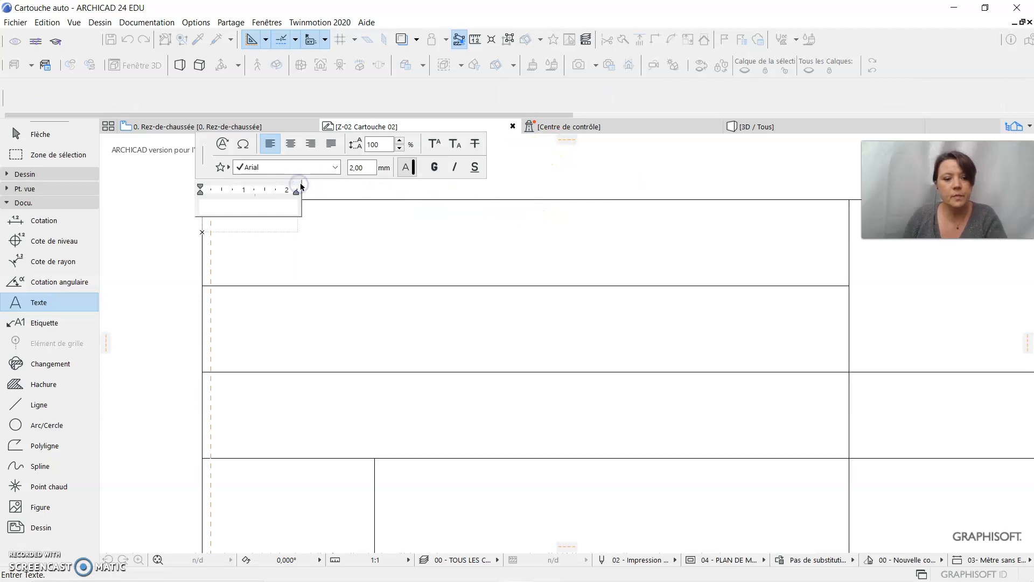
pyautogui.click(293, 245)
# Place a horizontal guide line 0,2 below the title block's upper edge.
pyautogui.moveTo(576, 141); pyautogui.dragTo(332, 200)
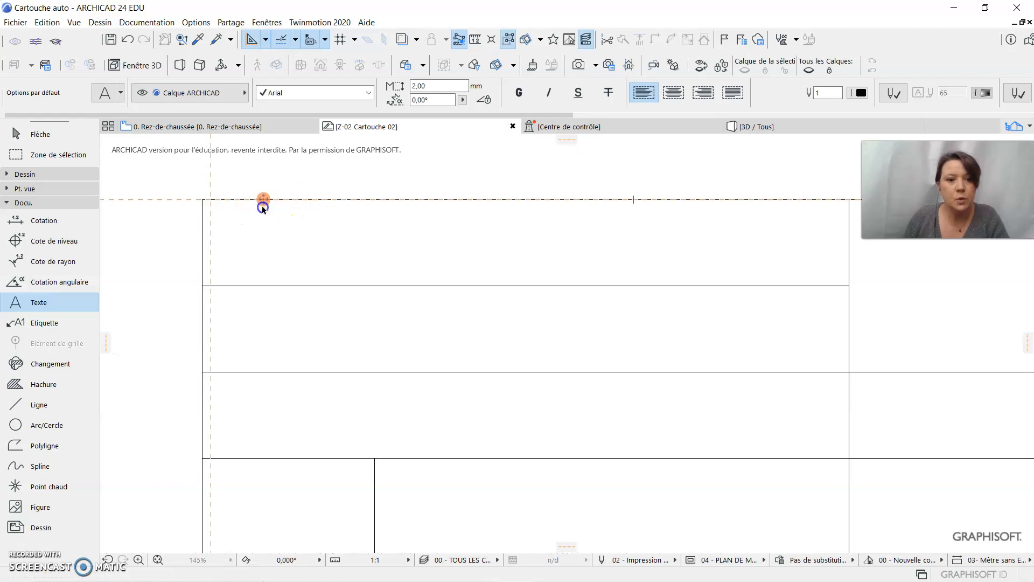
pyautogui.moveTo(262, 209); pyautogui.dragTo(263, 219)
pyautogui.write('0,2')
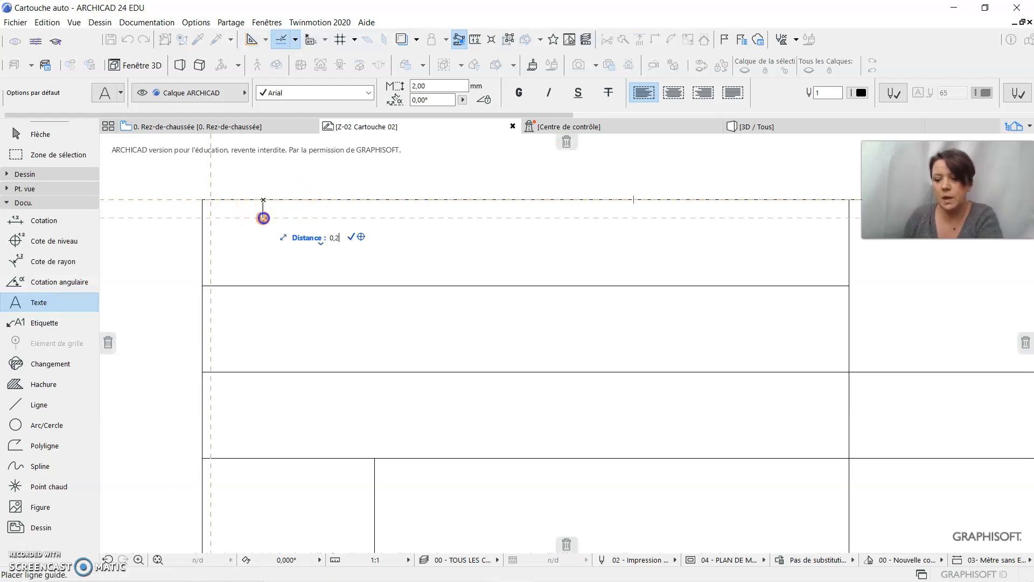
pyautogui.press('Return')
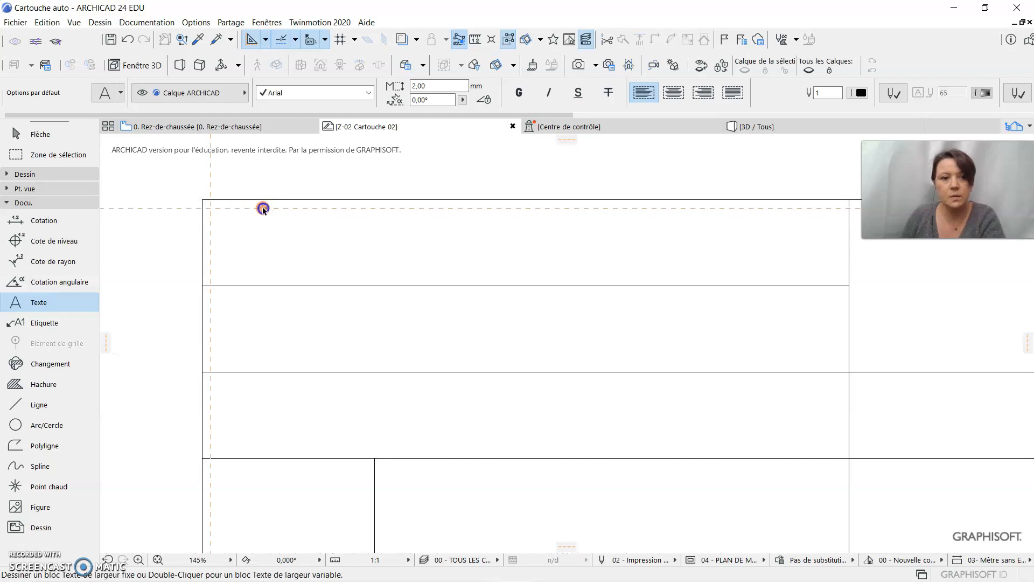
# Place another horizontal guide line slightly below the first dividing line, matching the offset of the guide above.
pyautogui.moveTo(566, 139); pyautogui.dragTo(543, 286)
pyautogui.click(542, 286)
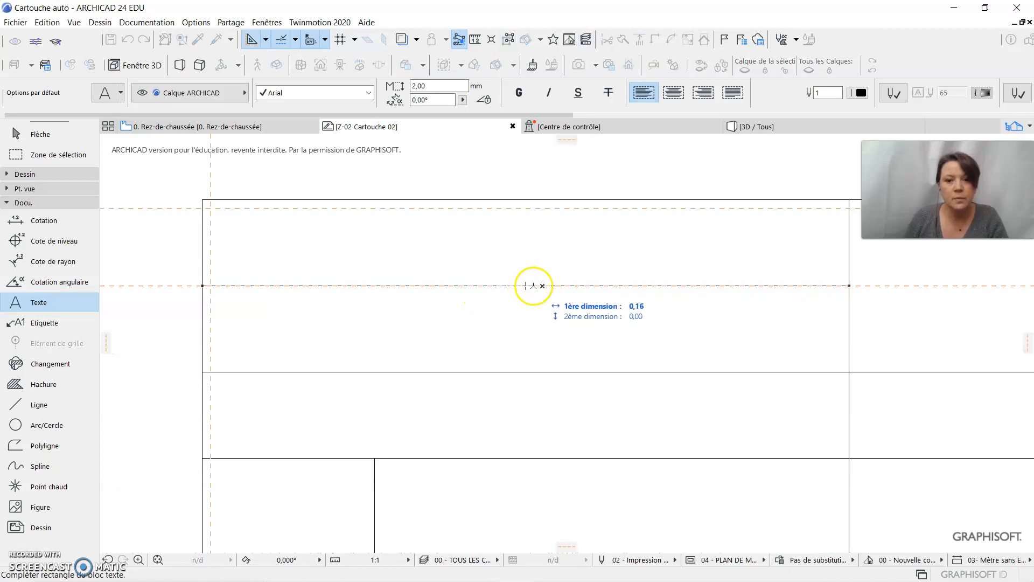
pyautogui.click(533, 285)
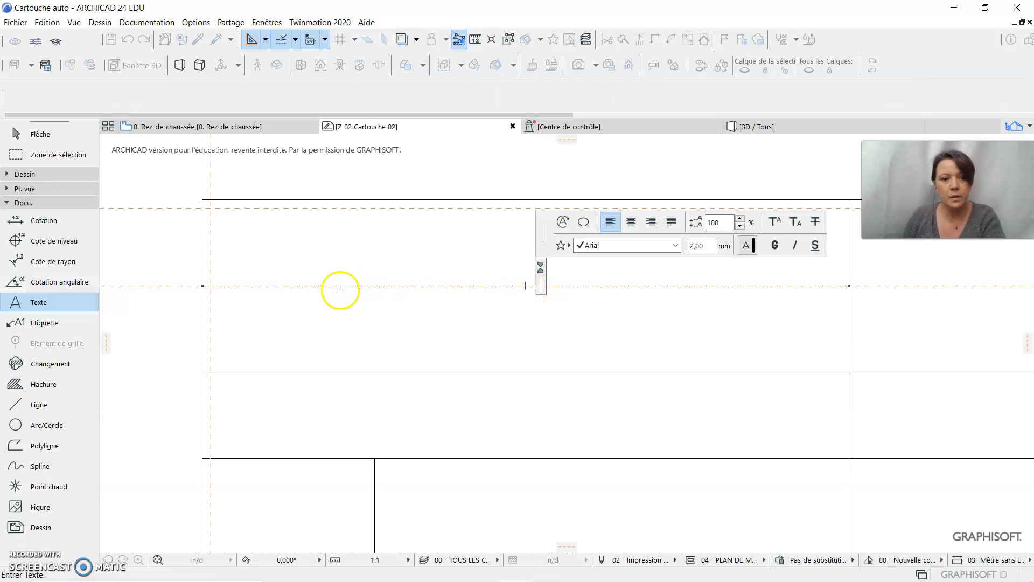
pyautogui.press('Escape')
pyautogui.moveTo(143, 285)
pyautogui.mouseDown()
pyautogui.moveTo(153, 319)
pyautogui.moveTo(152, 295)
pyautogui.mouseUp()
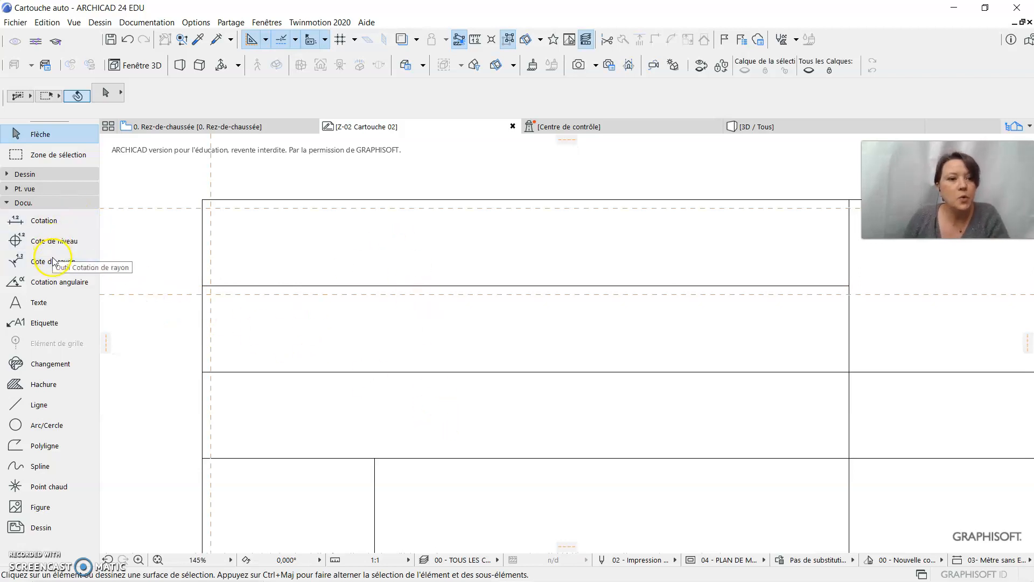
# Add the label 'Nom et adresse du projet :' in the first row, starting at the guide lines' intersection.
pyautogui.click(39, 302)
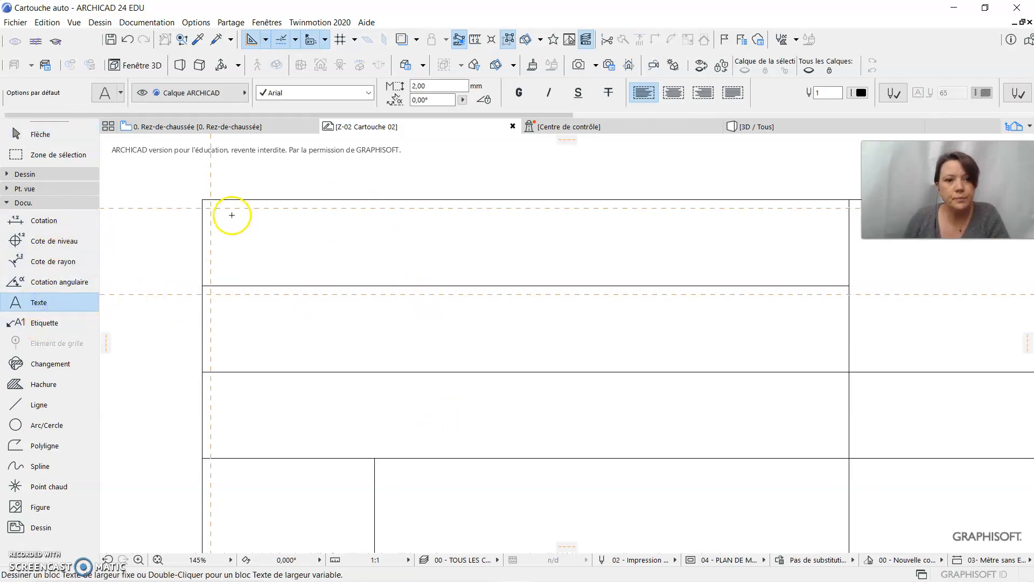
pyautogui.click(211, 208)
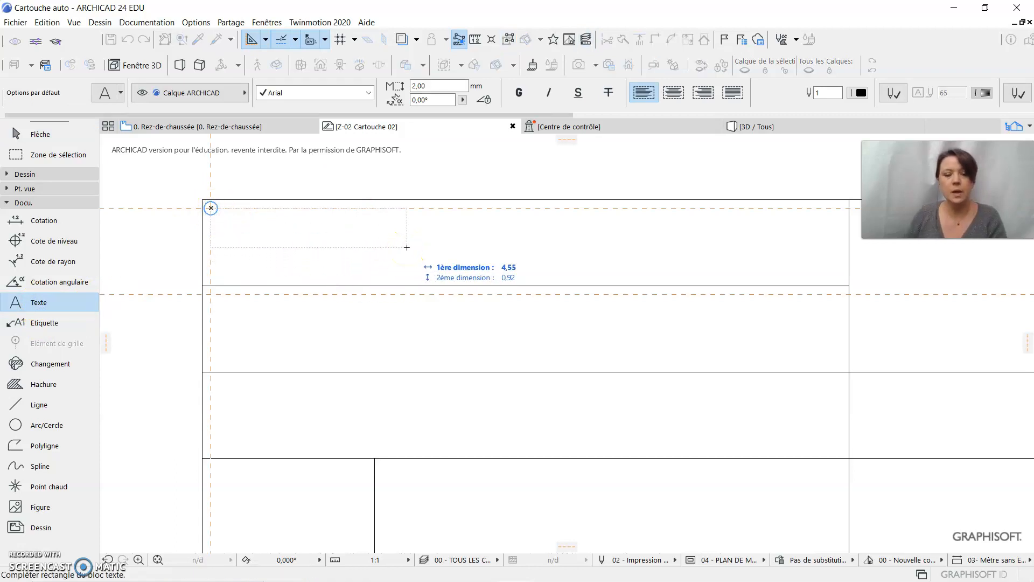
pyautogui.click(374, 235)
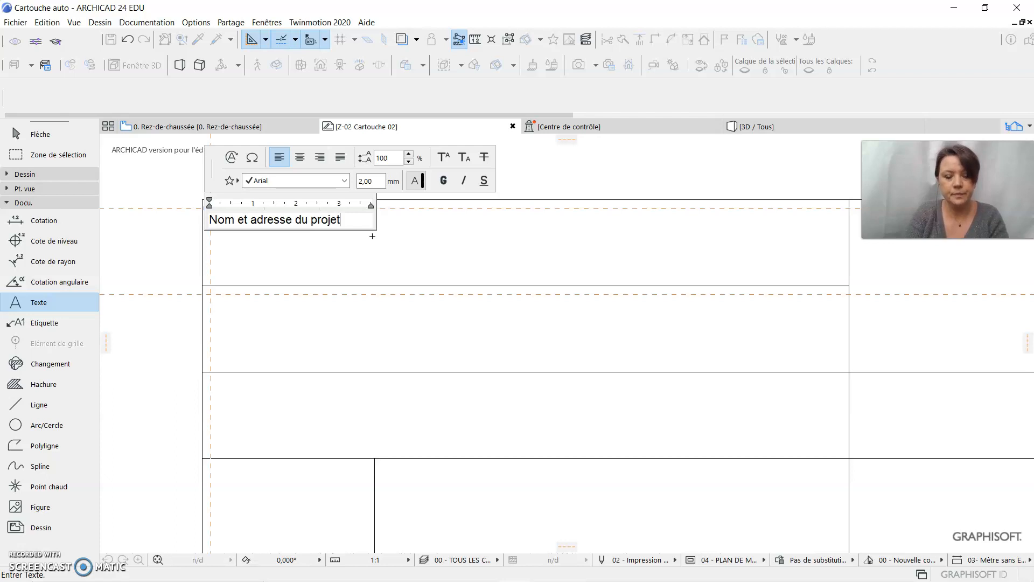
pyautogui.click(418, 237)
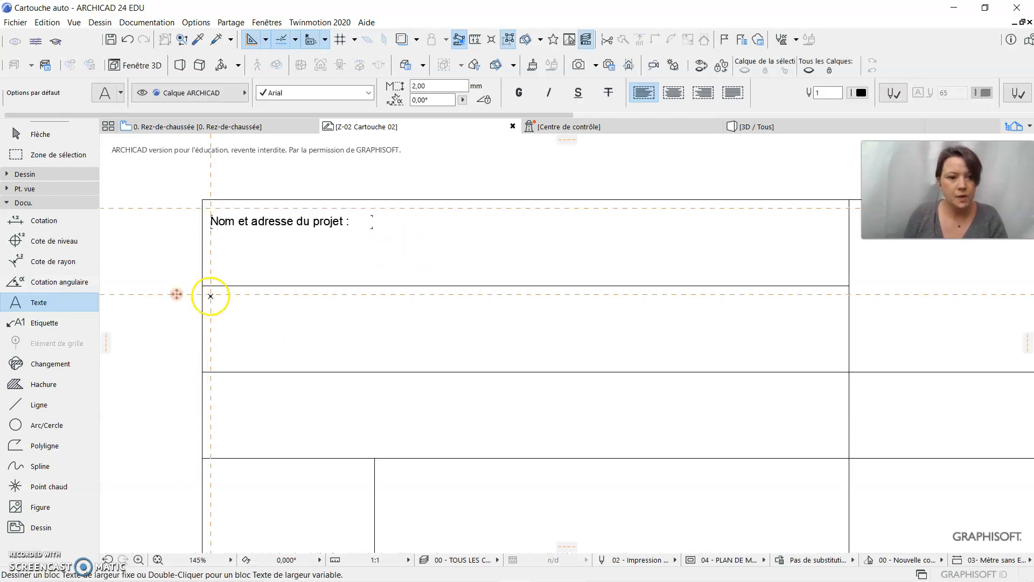
# Add the label 'Maîtrise d'ouvrage :' in the second row, starting at the guide lines' intersection.
pyautogui.click(210, 294)
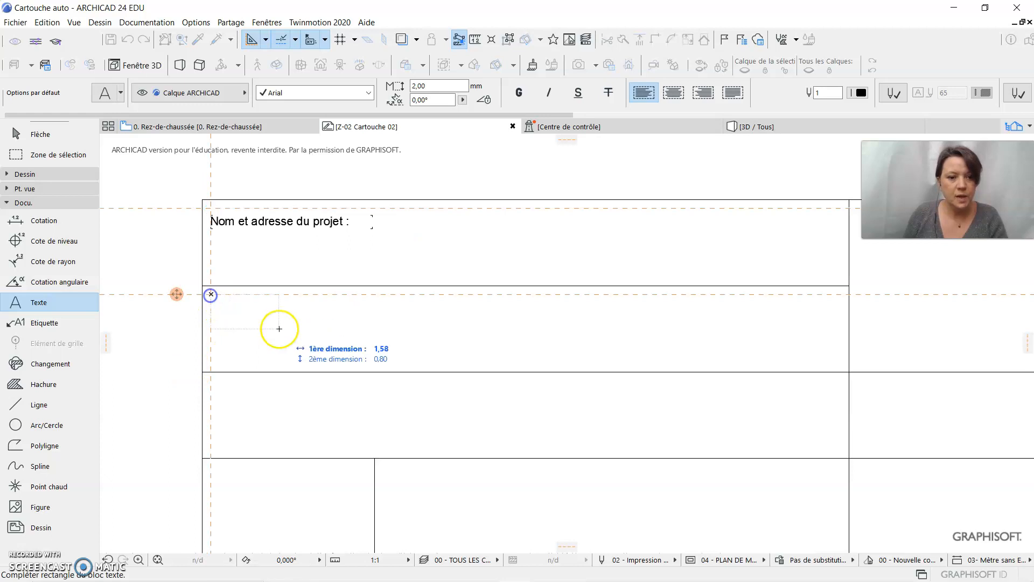
pyautogui.click(435, 334)
pyautogui.write("Maîtrise d'ouvrage :")
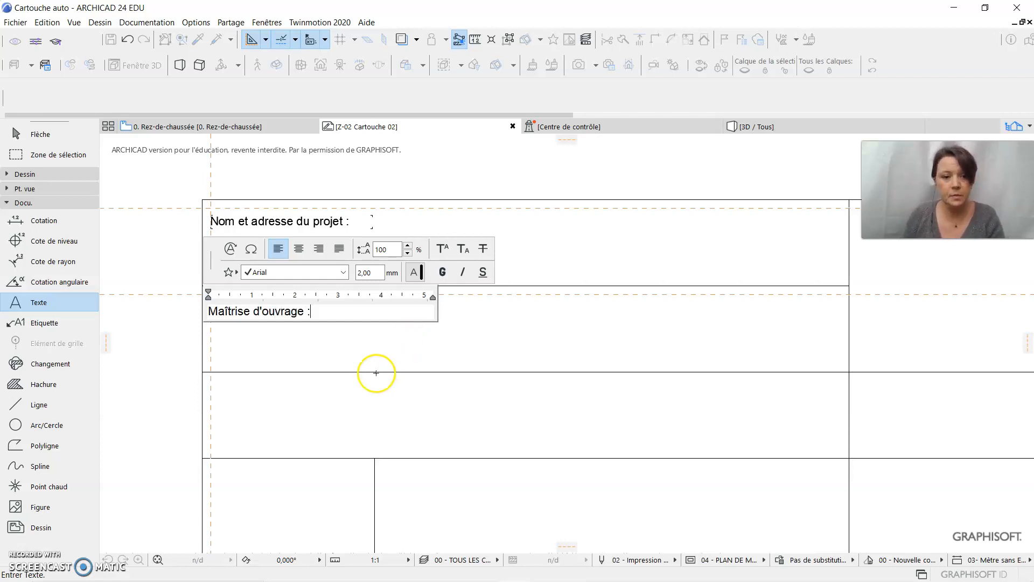
pyautogui.click(181, 362)
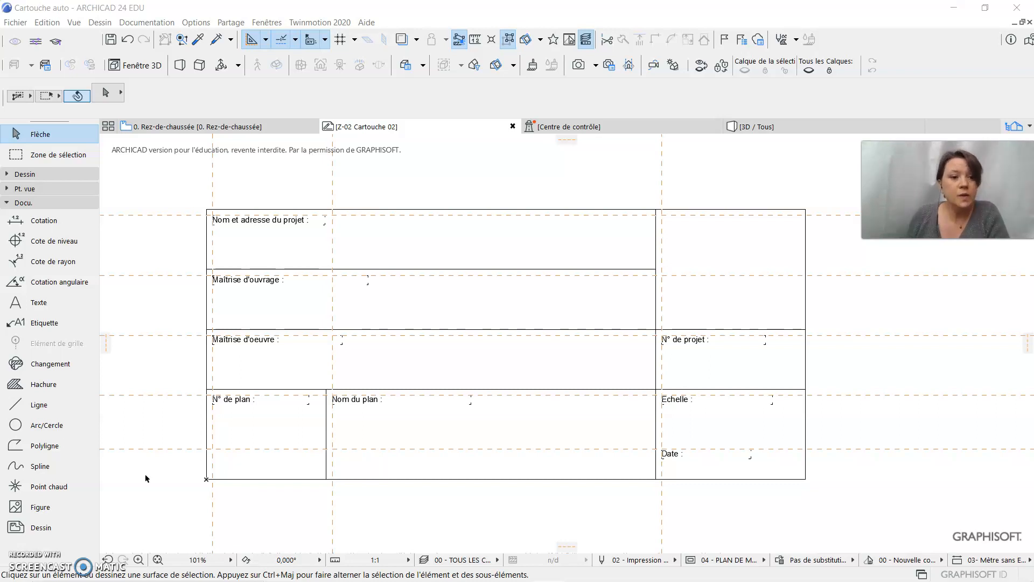
# Create a text block about 12 wide beneath the 'Nom et adresse du projet :' label and insert the Nom du projet autotext.
pyautogui.click(48, 305)
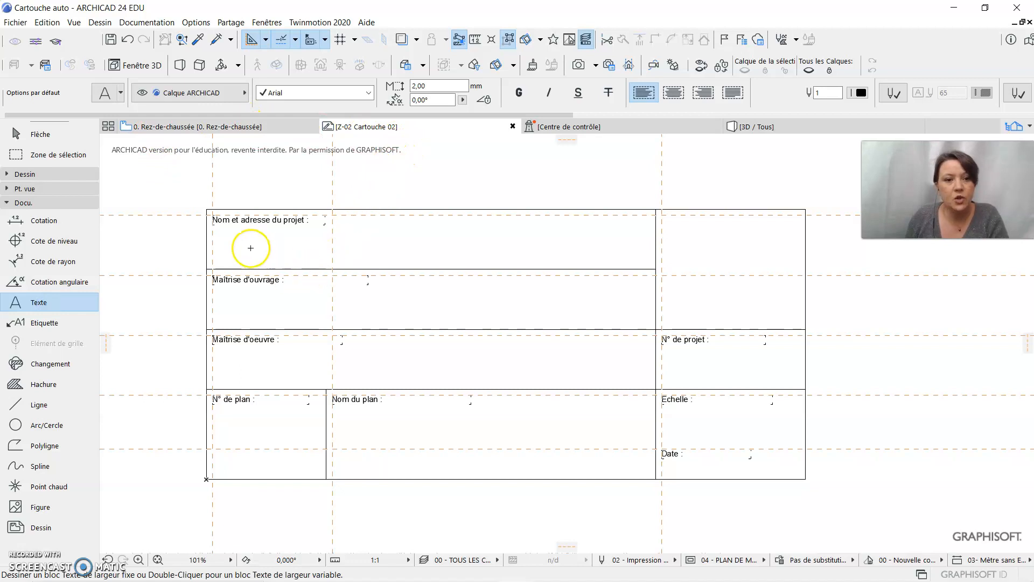
pyautogui.click(213, 230)
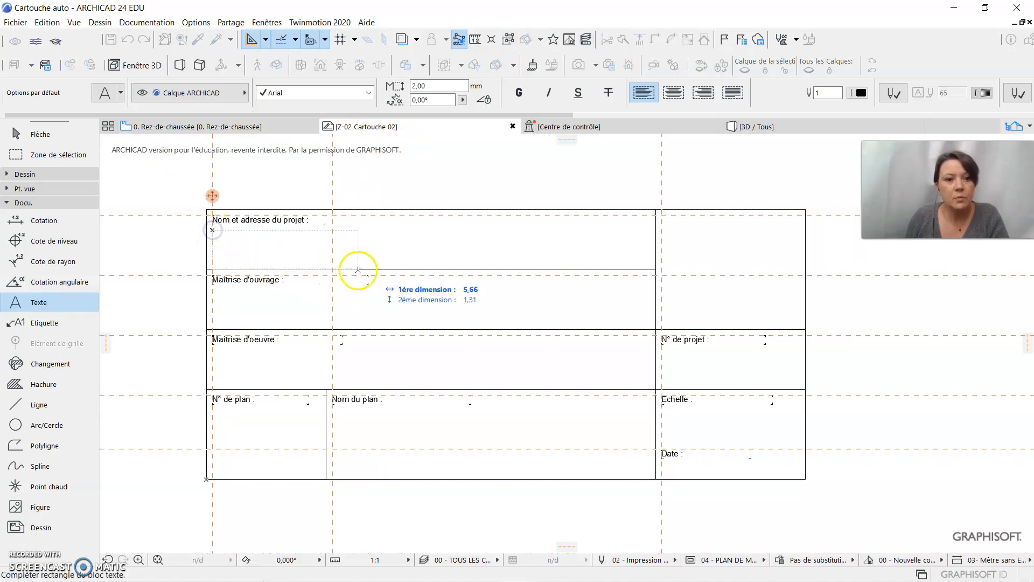
pyautogui.click(566, 262)
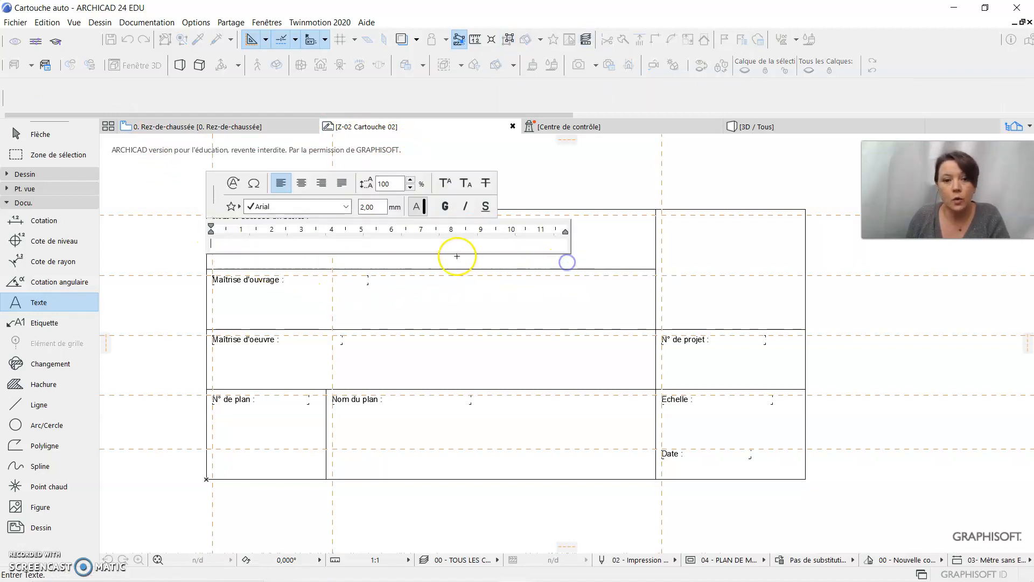
pyautogui.click(235, 183)
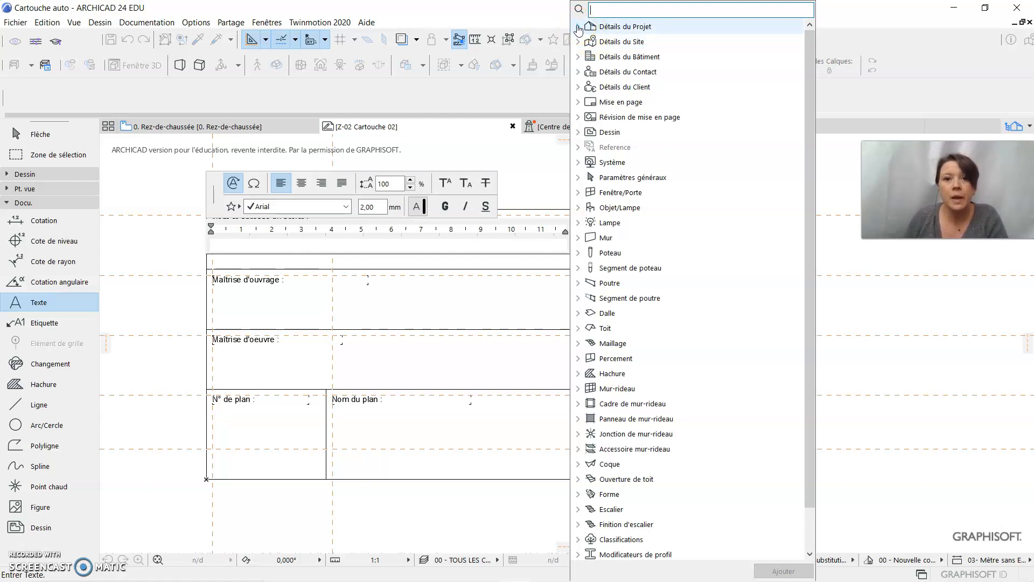
pyautogui.click(578, 27)
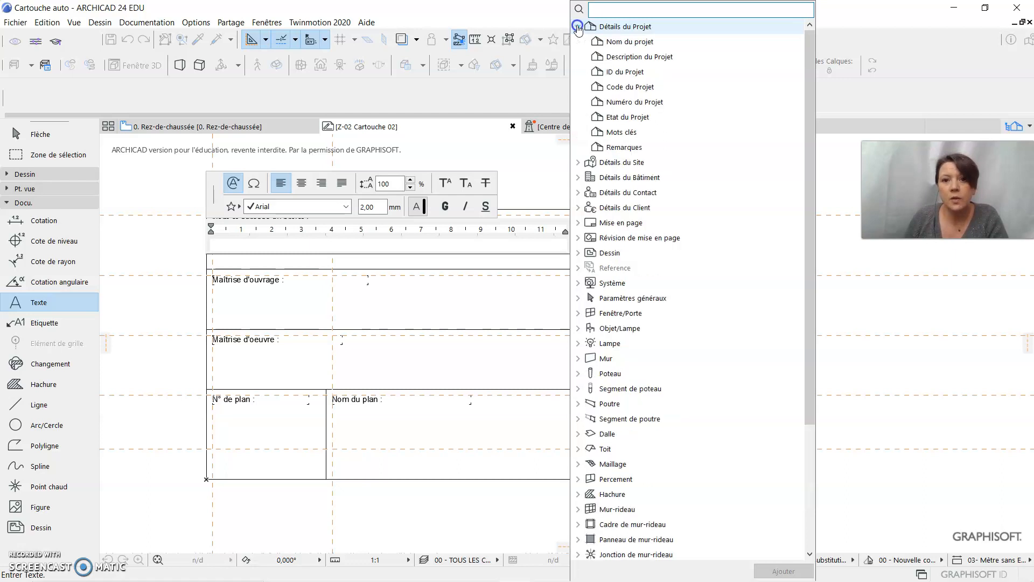
pyautogui.click(631, 43)
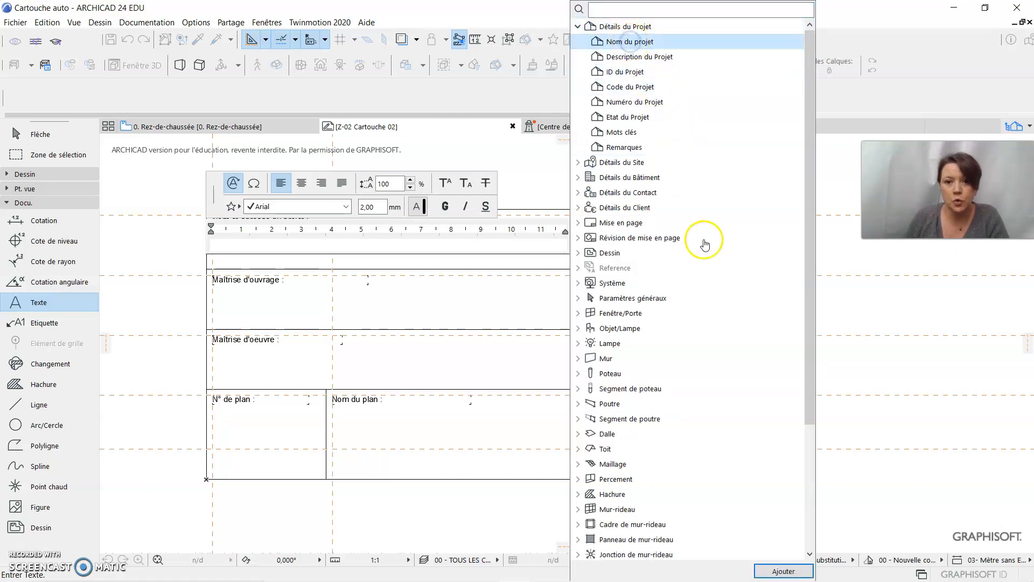
pyautogui.click(782, 572)
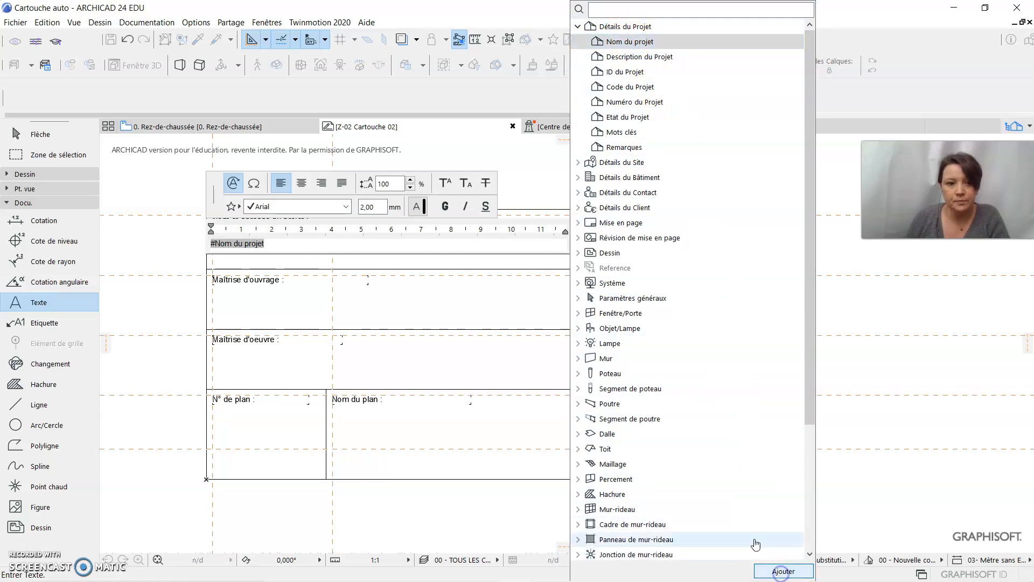
pyautogui.click(306, 244)
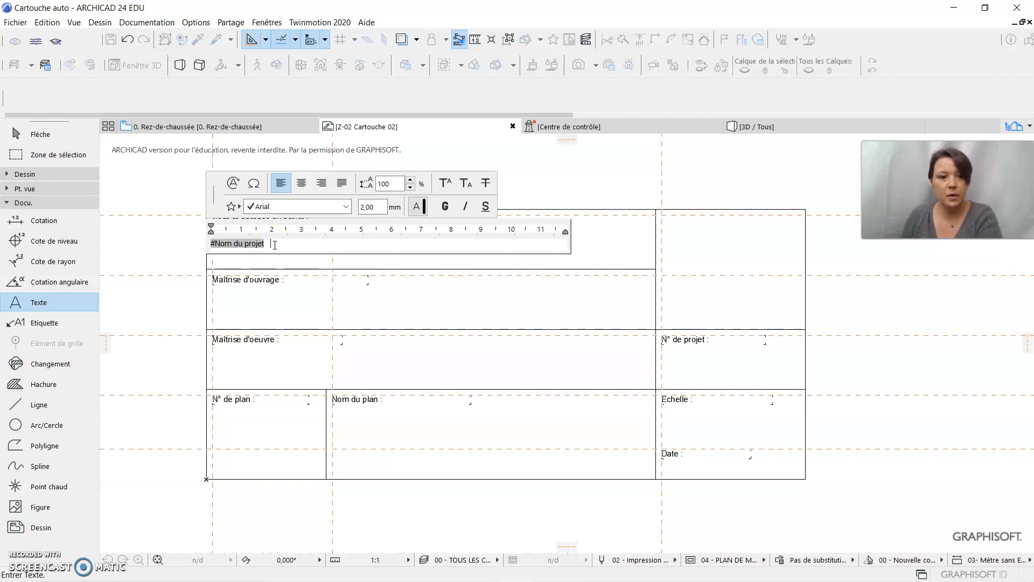
# Insert the Adresse du Site 1, Ville du Site and Code postal du Site autotexts on a new line below Nom du projet.
pyautogui.press('Return')
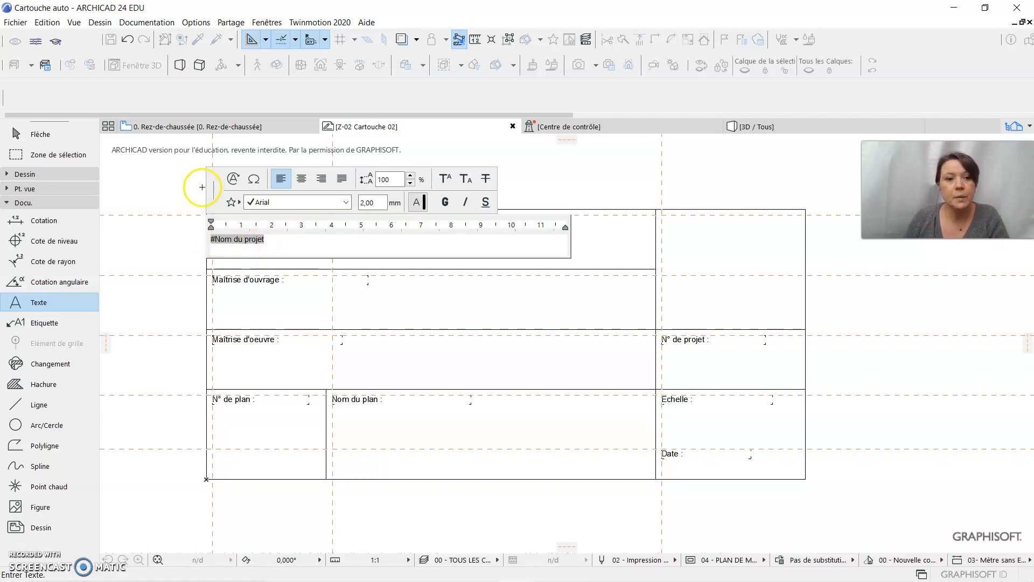
pyautogui.click(233, 179)
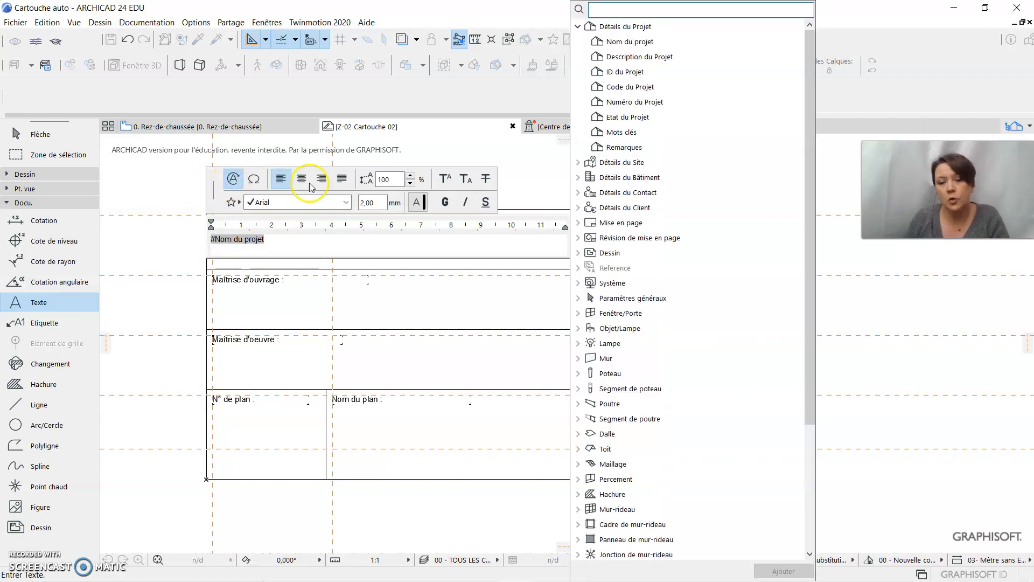
pyautogui.click(581, 165)
pyautogui.click(580, 163)
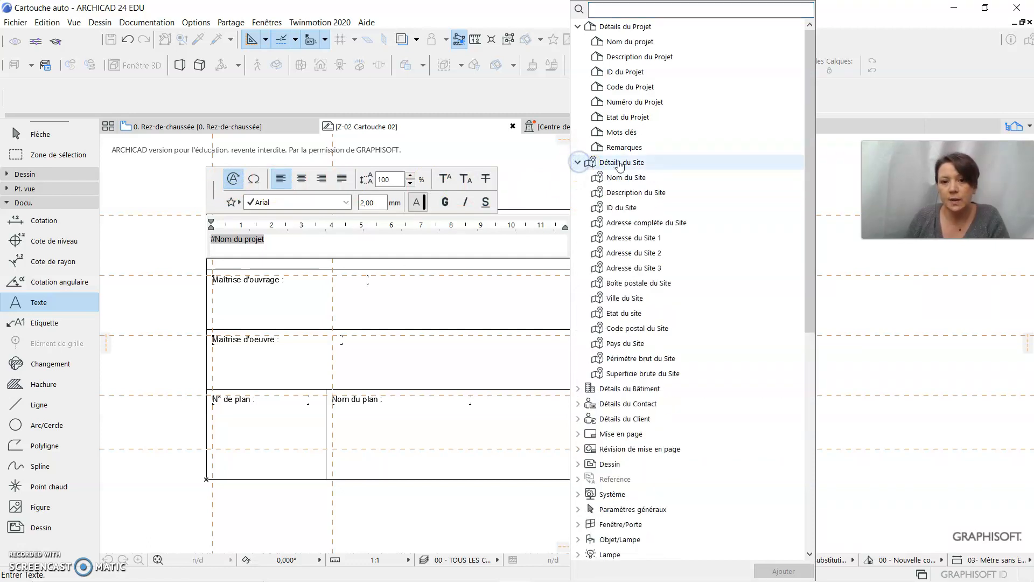
pyautogui.click(641, 239)
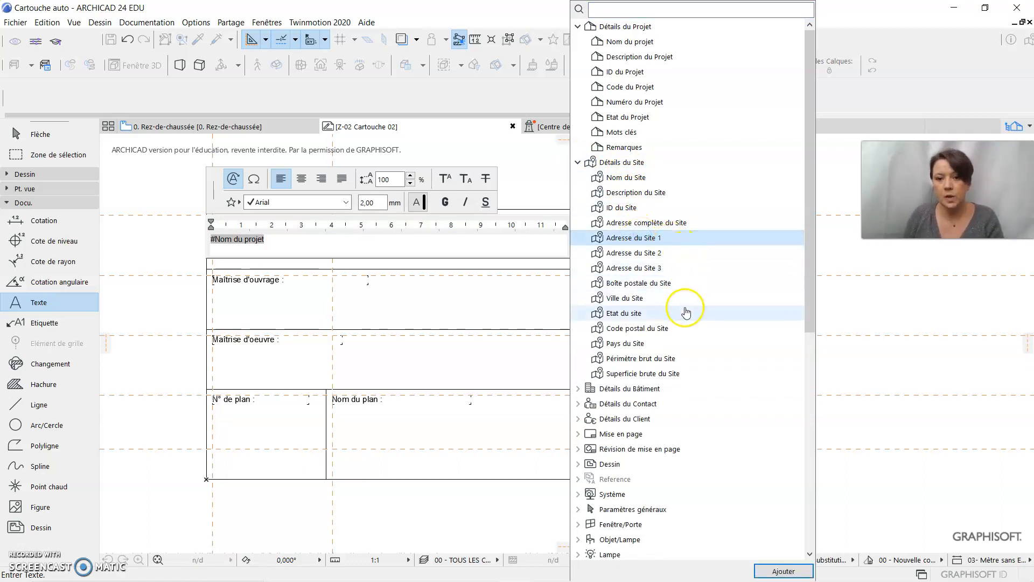
pyautogui.keyDown('ctrl'); pyautogui.click(668, 332); pyautogui.keyUp('ctrl')
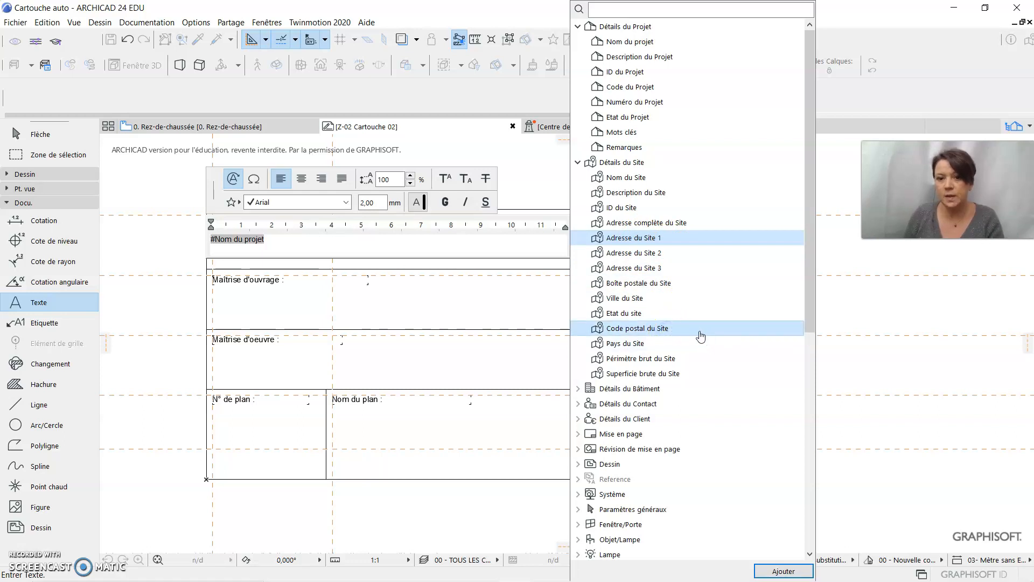
pyautogui.keyDown('ctrl'); pyautogui.click(687, 299); pyautogui.keyUp('ctrl')
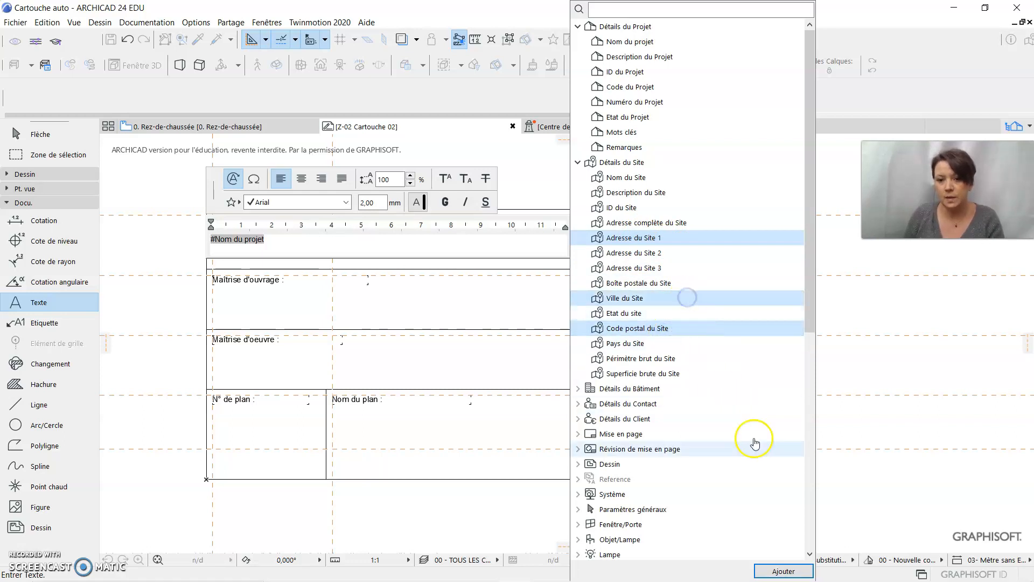
pyautogui.click(781, 570)
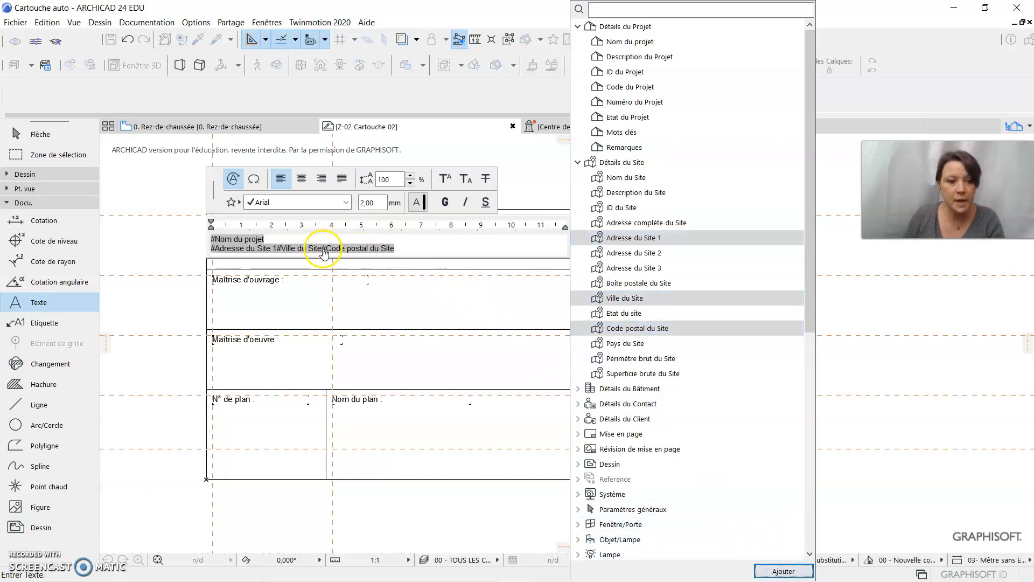
# Split the site address onto two lines, placing Code postal du Site before Ville du Site with spacing between them, and finish the text block.
pyautogui.click(279, 248)
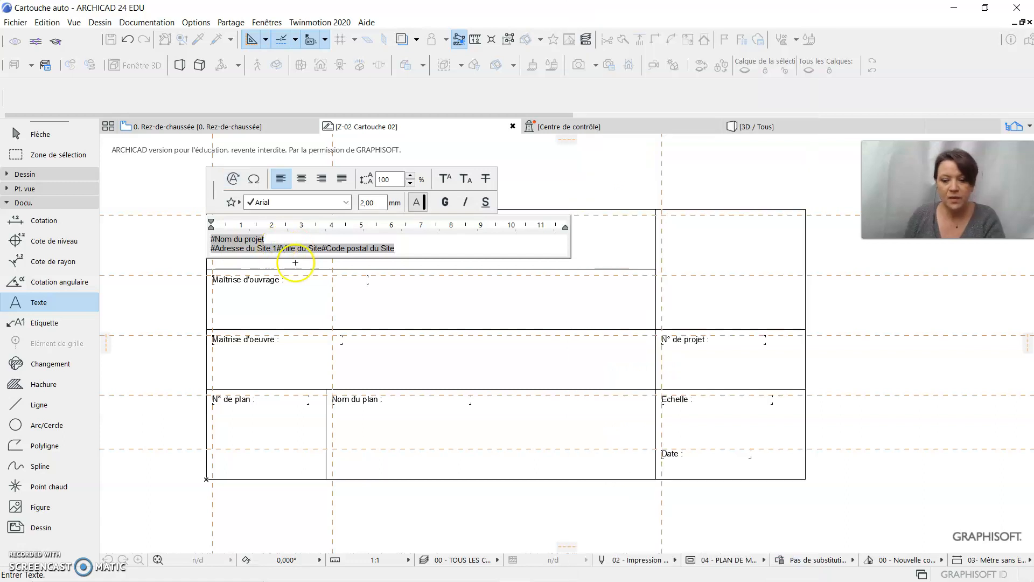
pyautogui.press('Return')
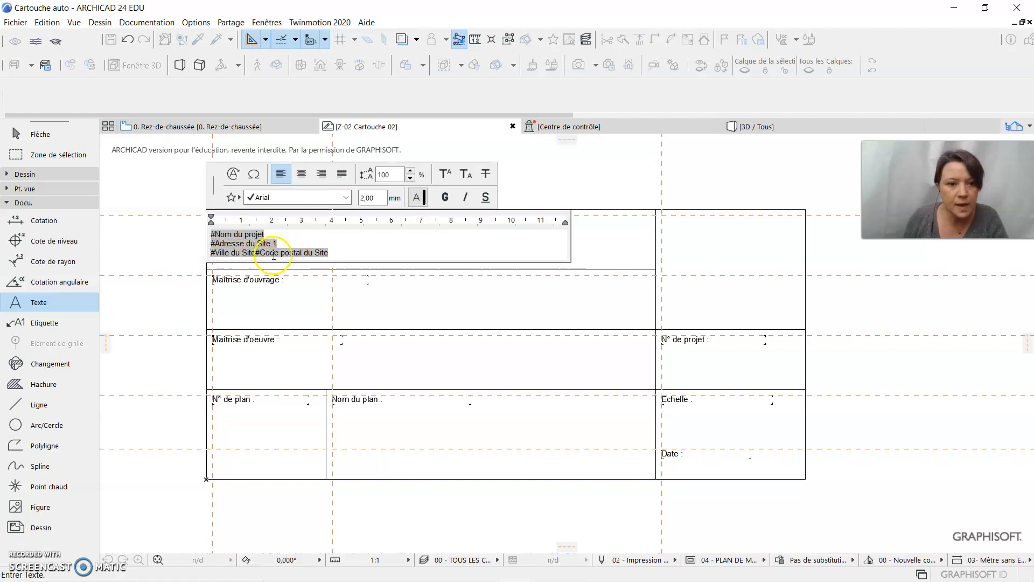
pyautogui.click(258, 252)
pyautogui.click(302, 252)
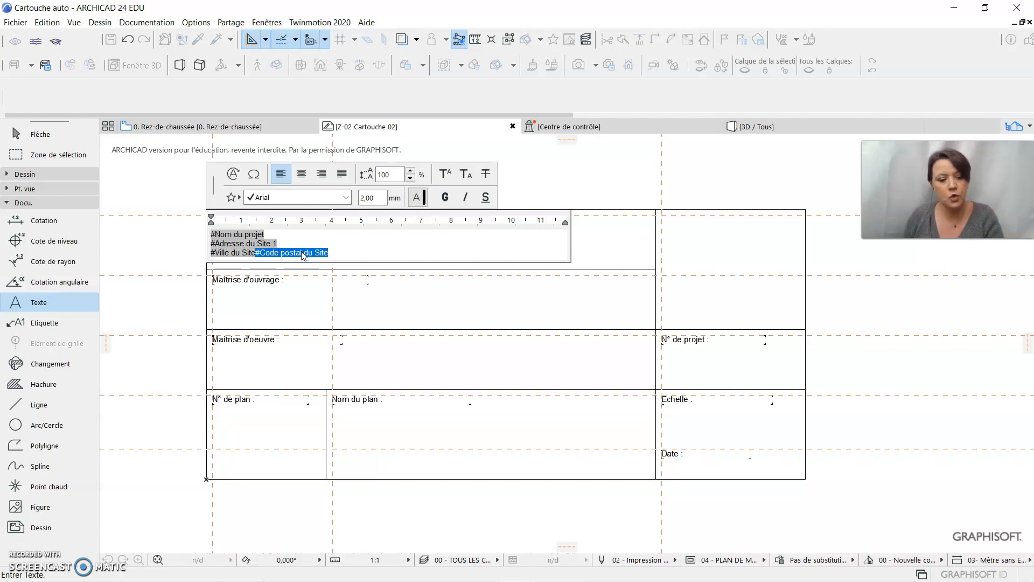
pyautogui.press('Delete')
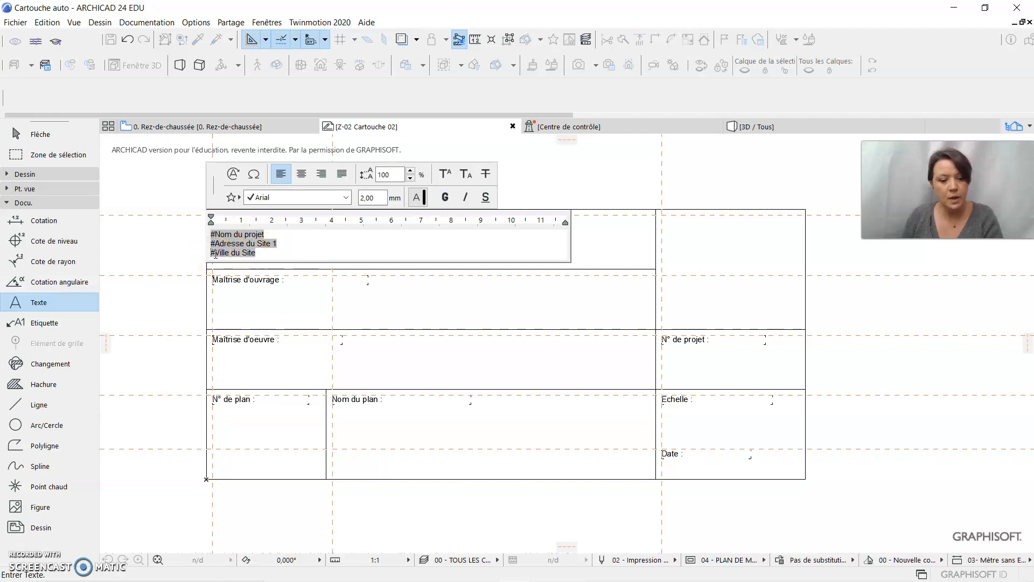
pyautogui.hotkey('ctrl', 'z')
pyautogui.click(282, 250)
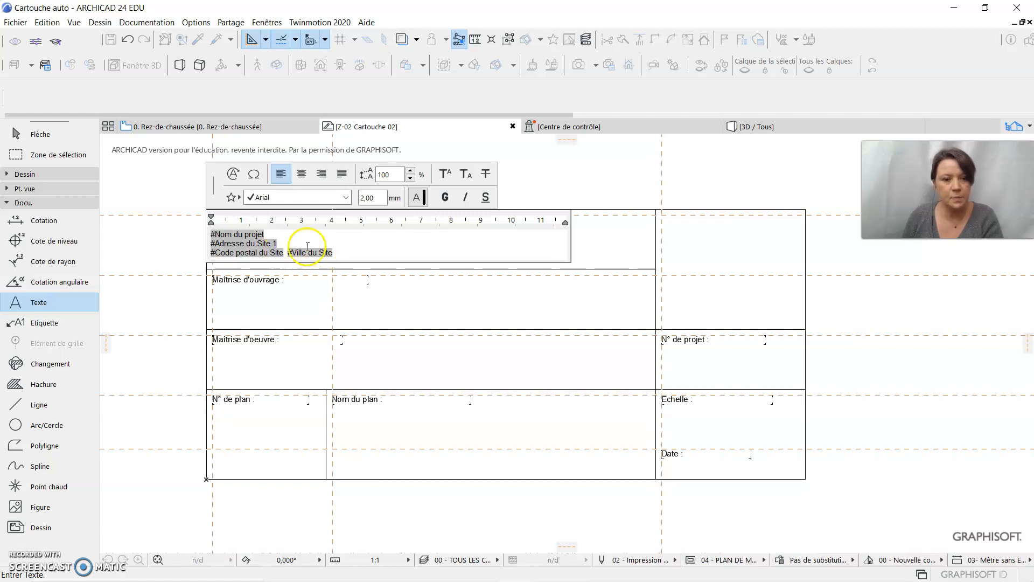
pyautogui.click(150, 193)
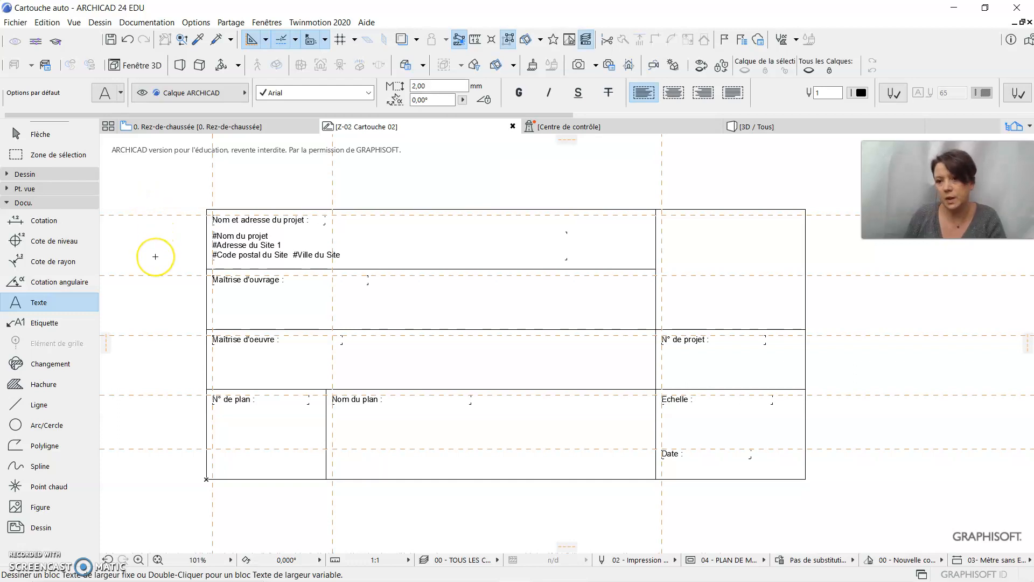
# Create a text block about 9 wide beneath the 'Maîtrise d'ouvrage :' label, starting on the vertical guide line.
pyautogui.scroll(3, 230, 300)
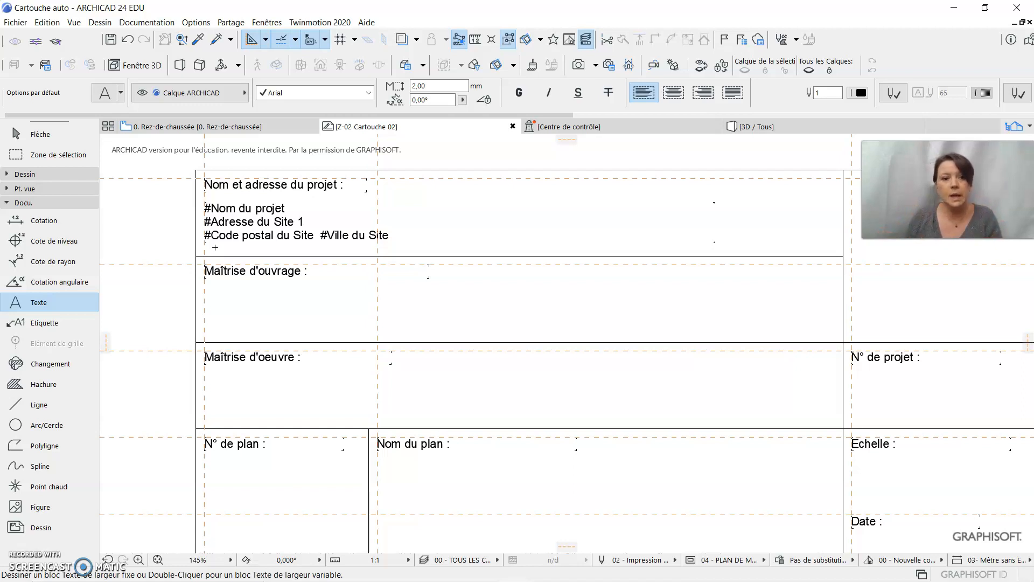
pyautogui.click(205, 287)
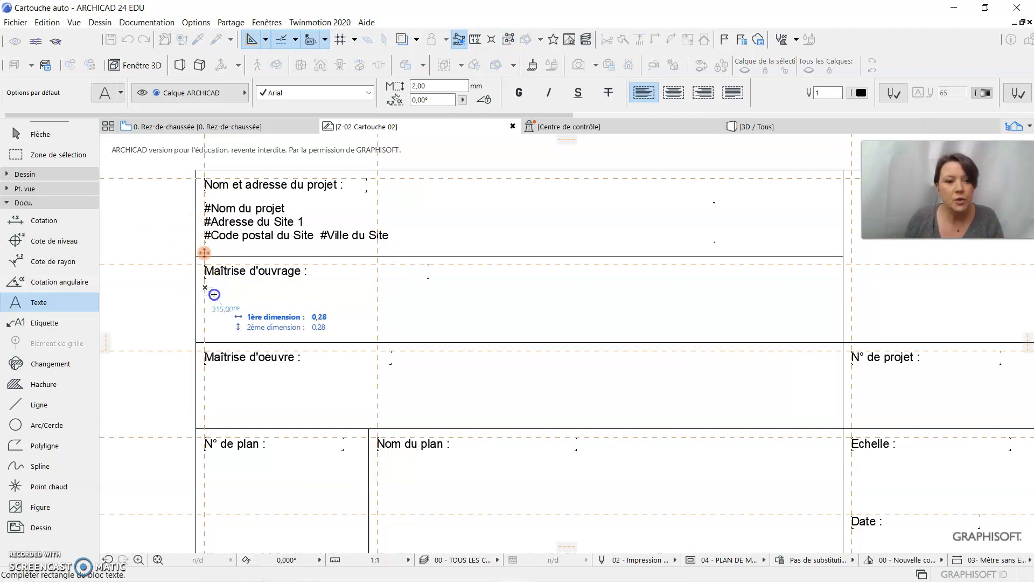
pyautogui.click(598, 325)
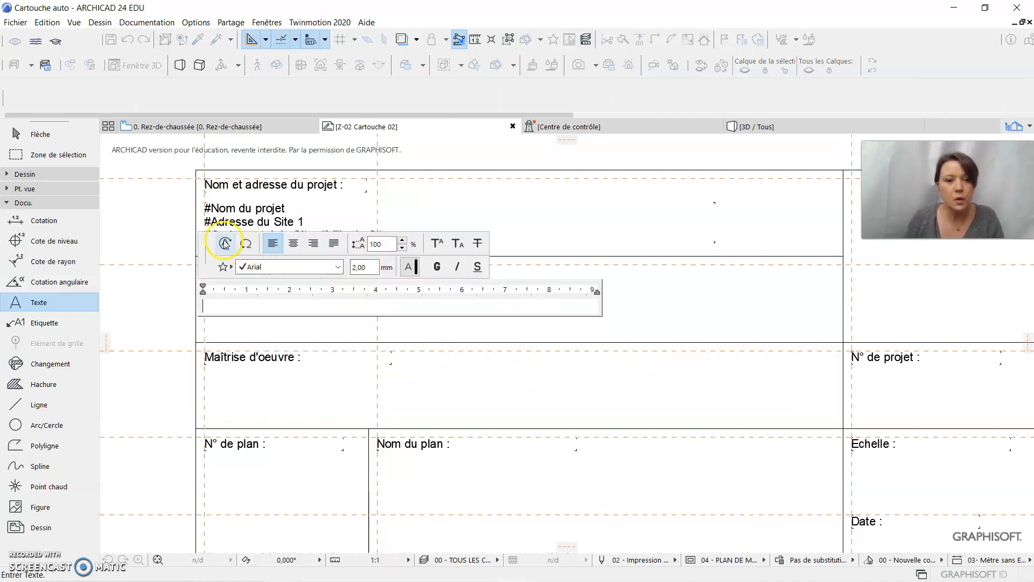
# Insert the Nom entier du Client, Adresse du Client 1, Ville du Client and Code postal du Client autotexts into the block.
pyautogui.click(225, 244)
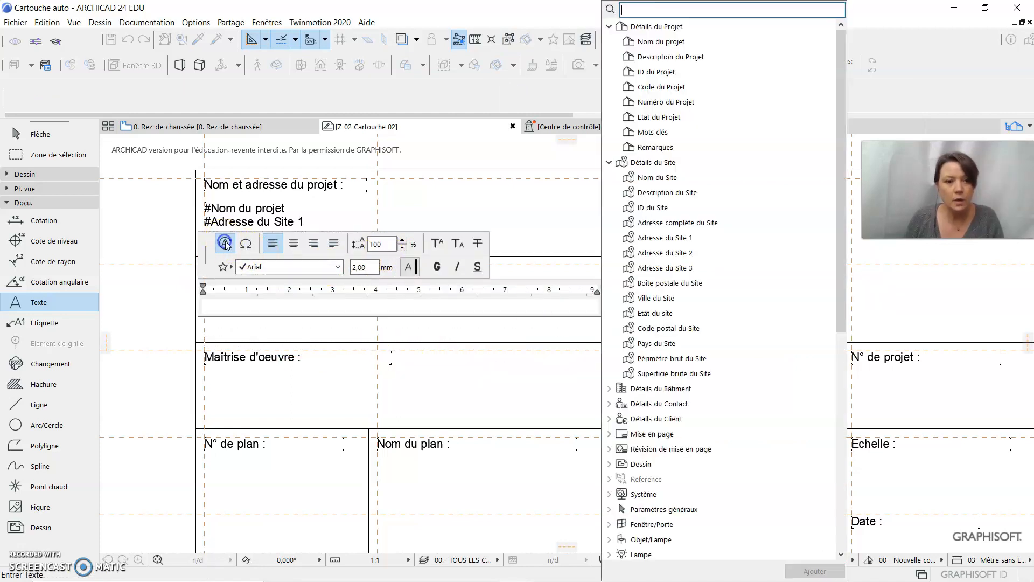
pyautogui.click(609, 162)
pyautogui.click(609, 26)
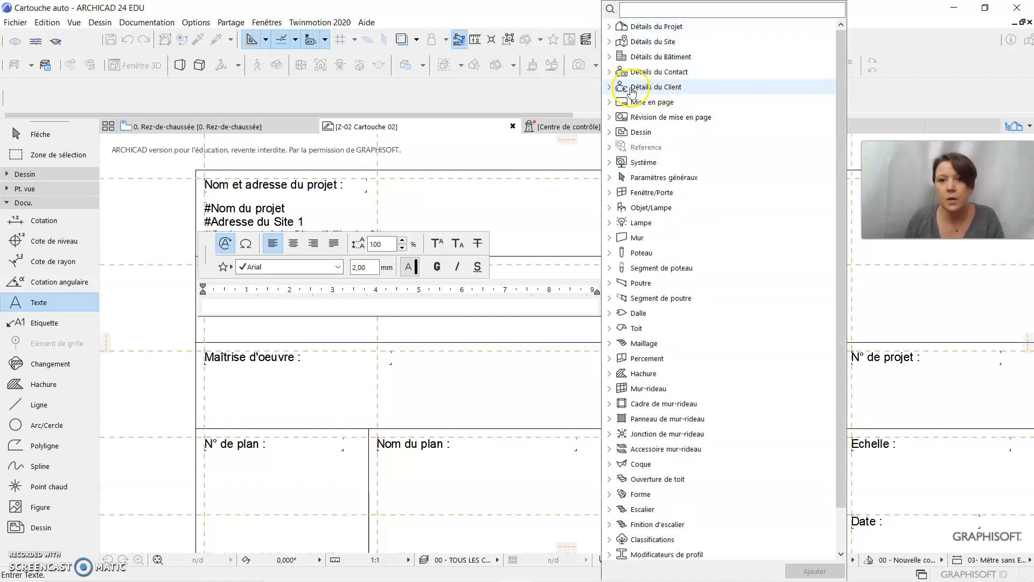
pyautogui.click(609, 87)
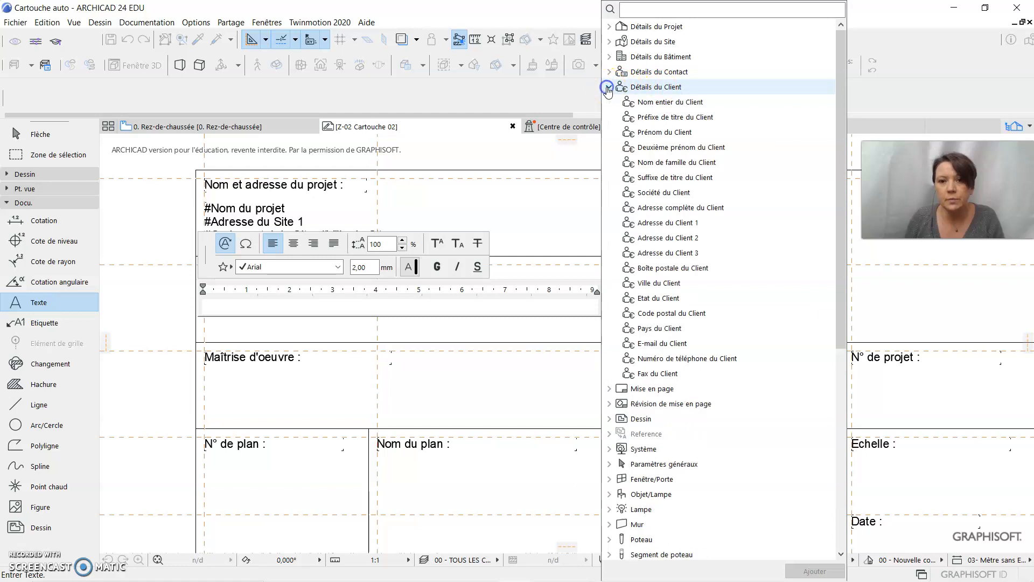
pyautogui.click(653, 104)
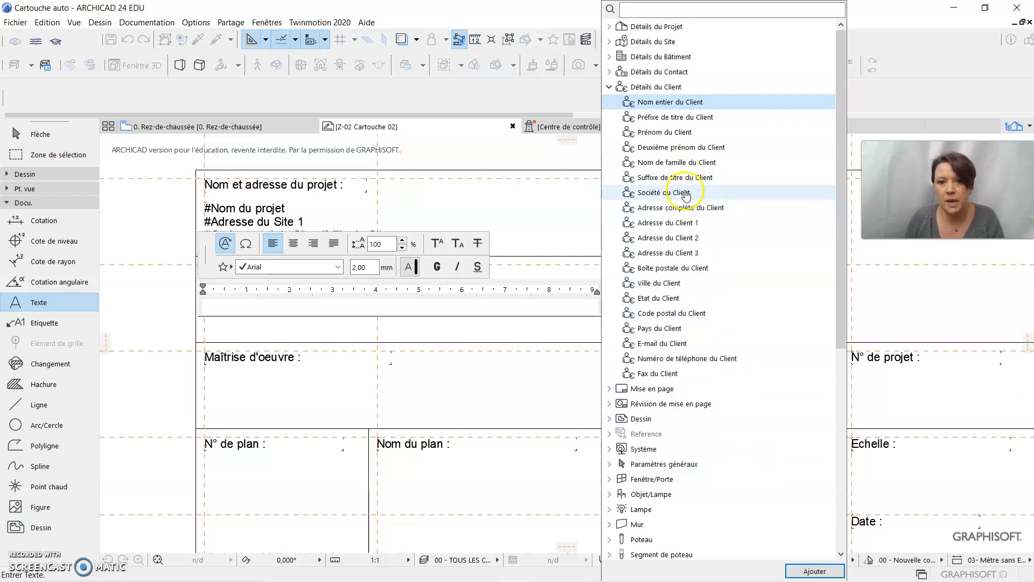
pyautogui.keyDown('ctrl'); pyautogui.click(685, 223); pyautogui.keyUp('ctrl')
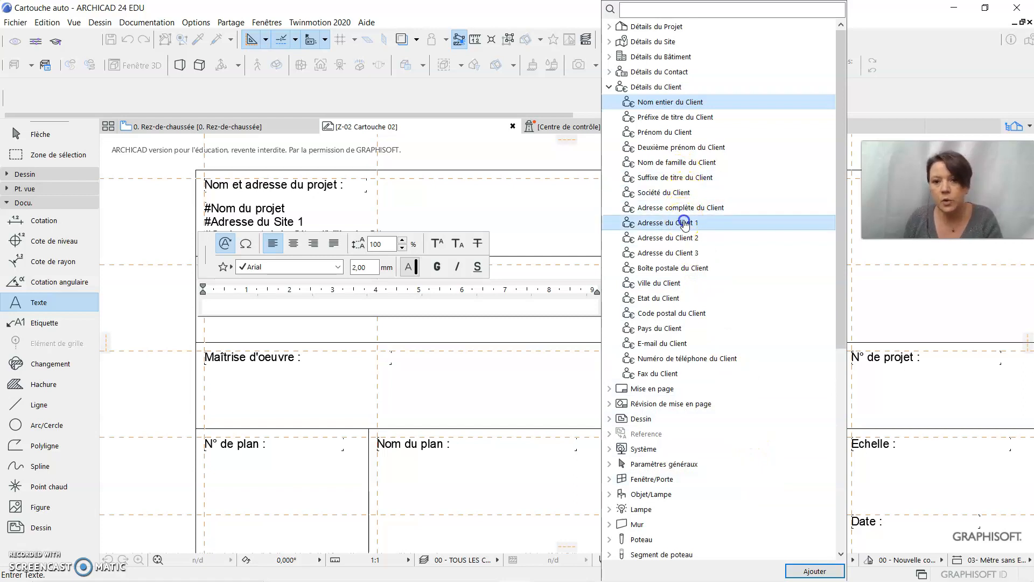
pyautogui.keyDown('ctrl'); pyautogui.click(701, 284); pyautogui.keyUp('ctrl')
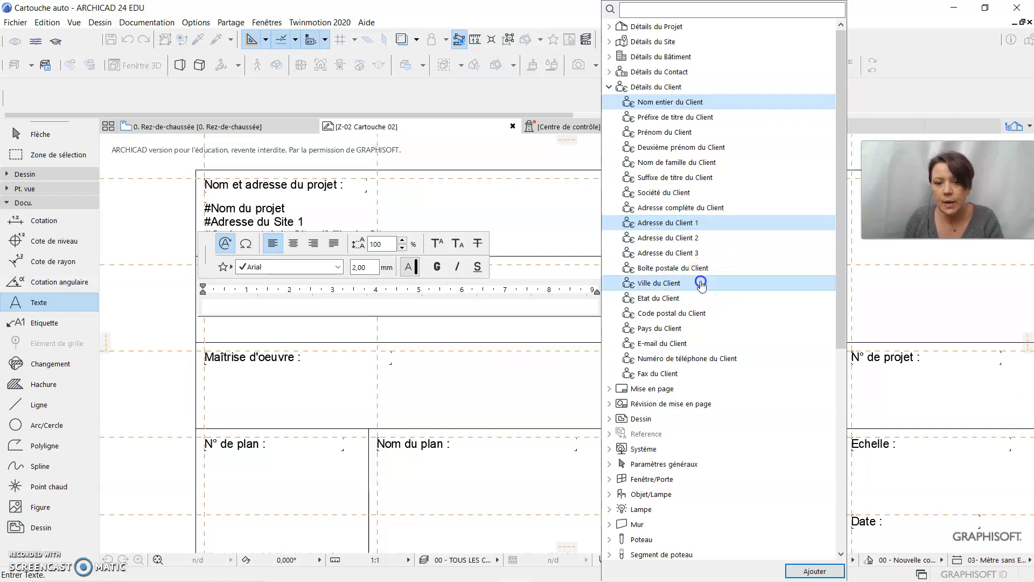
pyautogui.keyDown('ctrl'); pyautogui.click(695, 314); pyautogui.keyUp('ctrl')
pyautogui.click(815, 571)
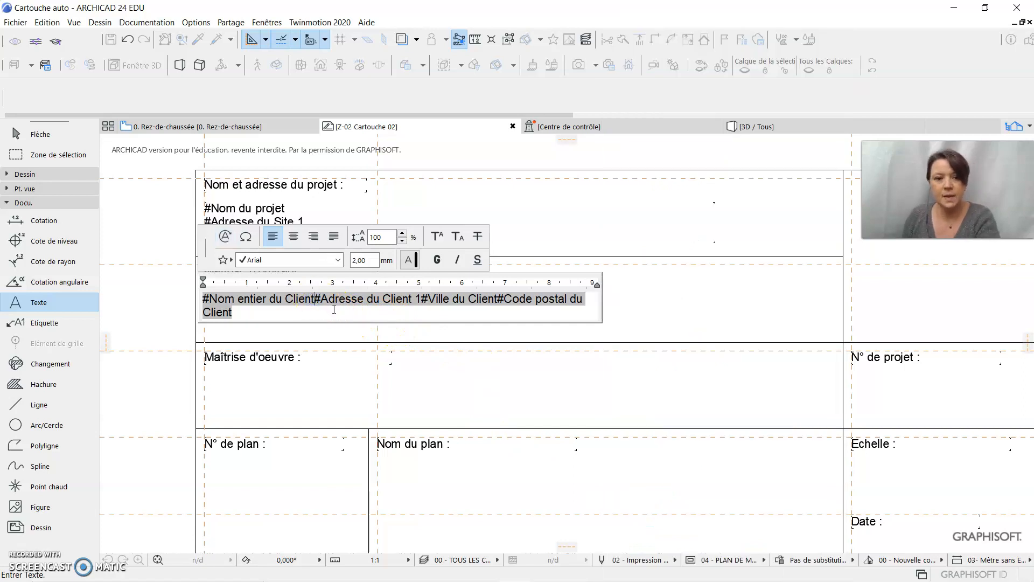
# Arrange the client autotexts on three lines: name, address, and Code postal du Client spaced before Ville du Client, and finish the block.
pyautogui.press('Return')
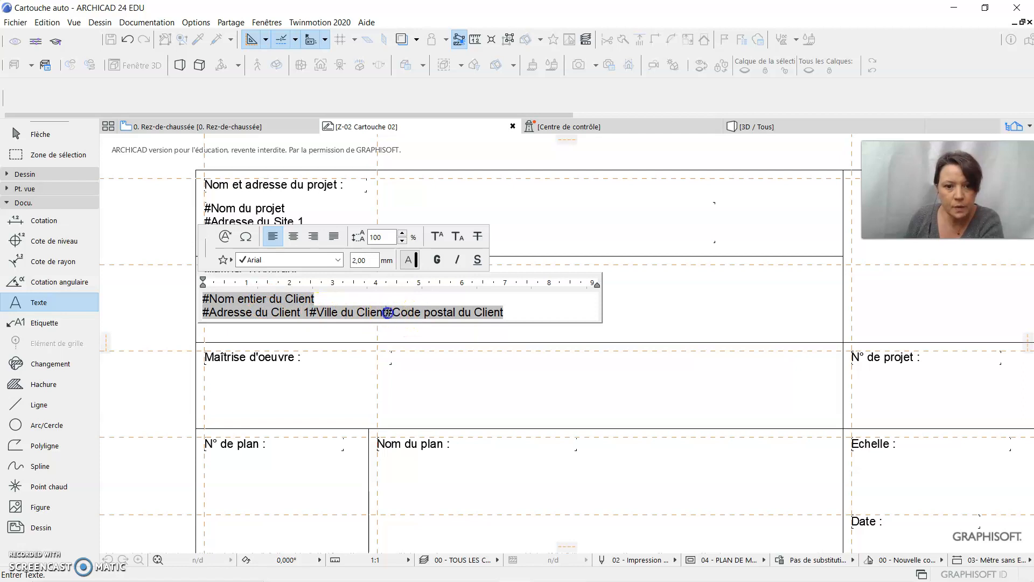
pyautogui.moveTo(388, 313); pyautogui.dragTo(466, 314)
pyautogui.hotkey('ctrl', 'c')
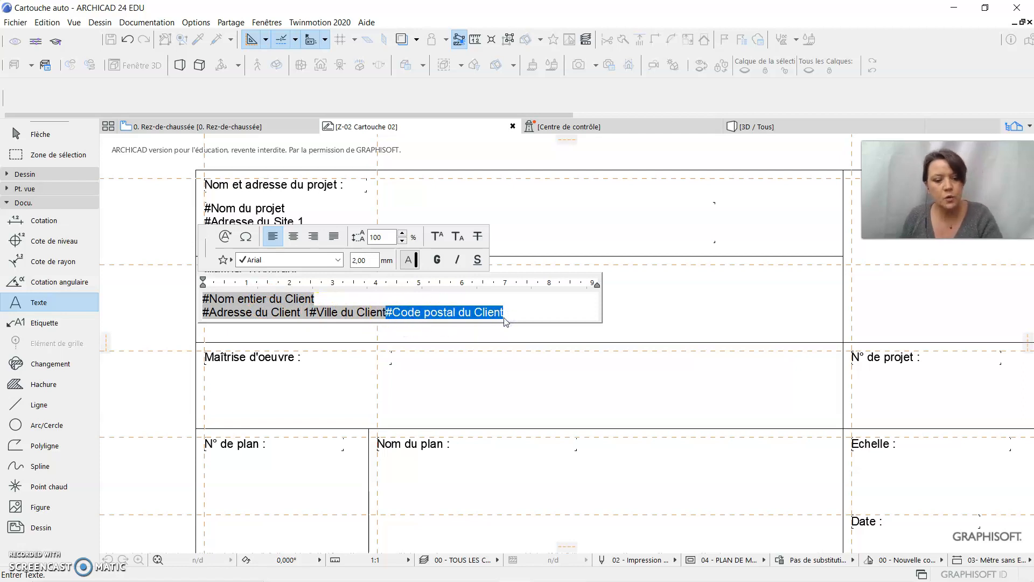
pyautogui.press('Delete')
pyautogui.click(311, 312)
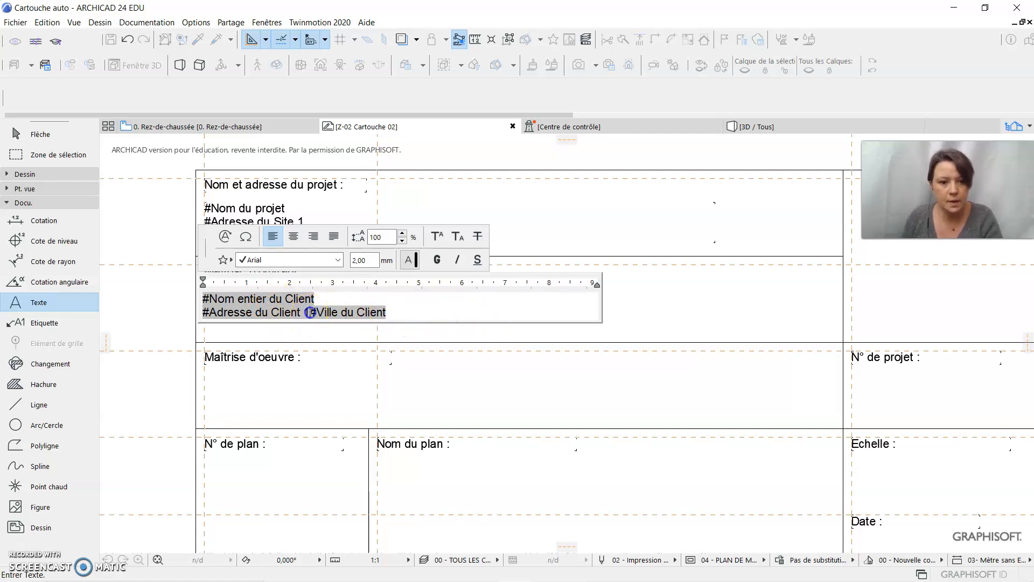
pyautogui.press('Return')
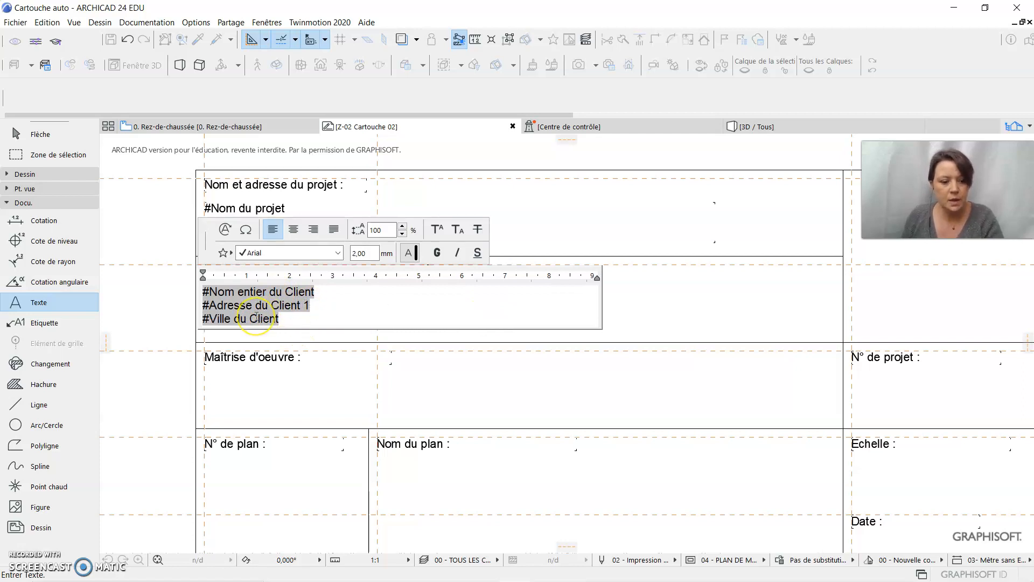
pyautogui.hotkey('ctrl', 'v')
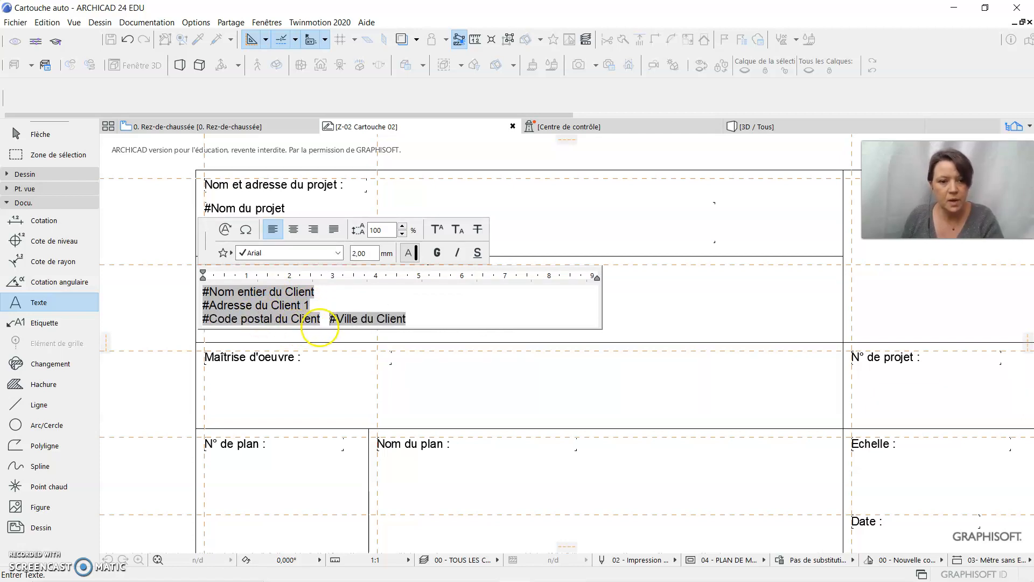
pyautogui.click(151, 286)
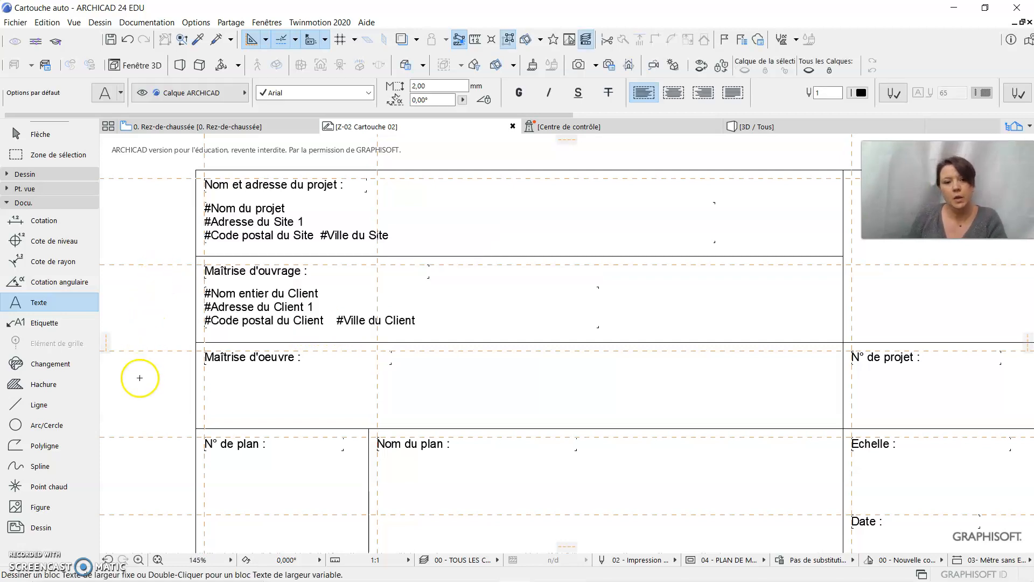
# Create a text block about 8.5 wide beneath the 'Maîtrise d'oeuvre :' label, starting on the vertical guide line.
pyautogui.moveTo(212, 375); pyautogui.dragTo(200, 312, button='middle')
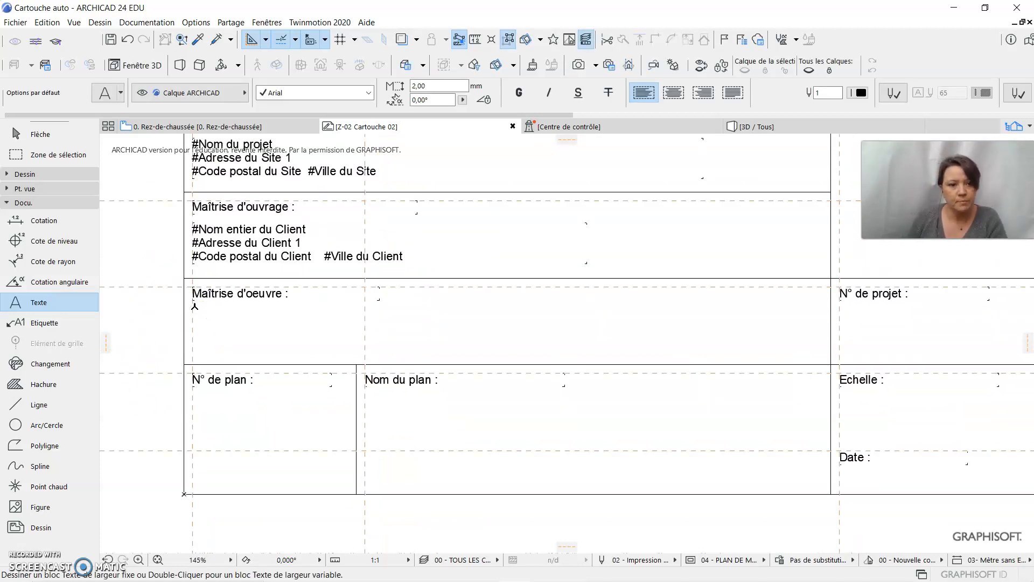
pyautogui.click(193, 306)
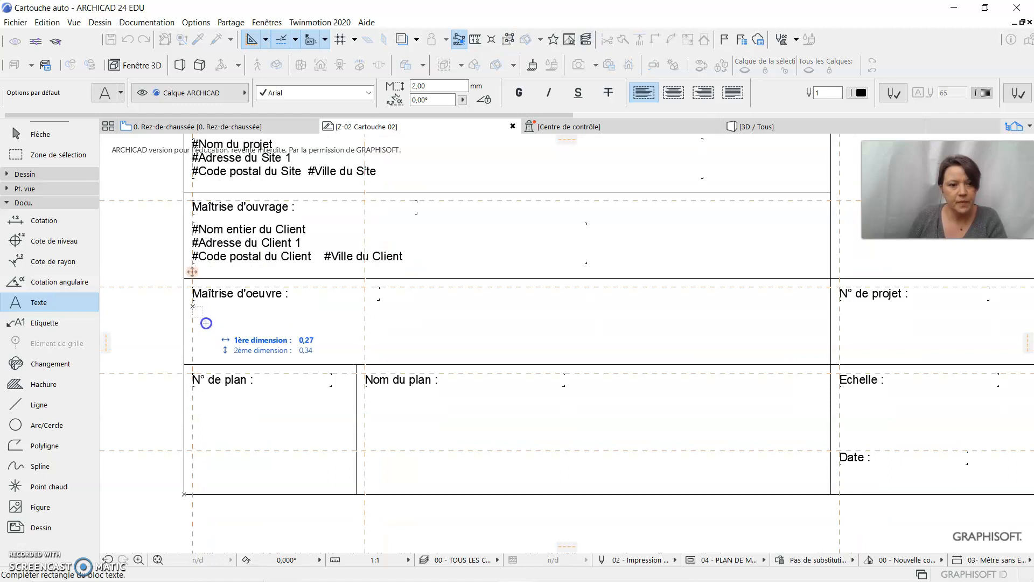
pyautogui.click(561, 355)
# Insert the Nom entier du Contact, Adresse1 du Contact, Ville du Contact and Code postal du Contact autotexts into the 'Maîtrise d'oeuvre :' block.
pyautogui.click(214, 267)
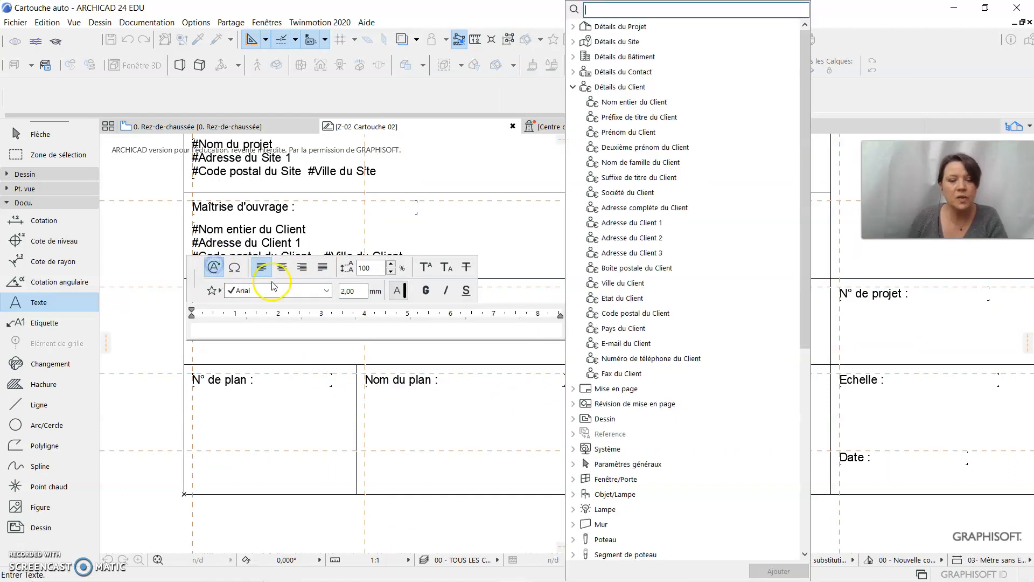
pyautogui.click(574, 87)
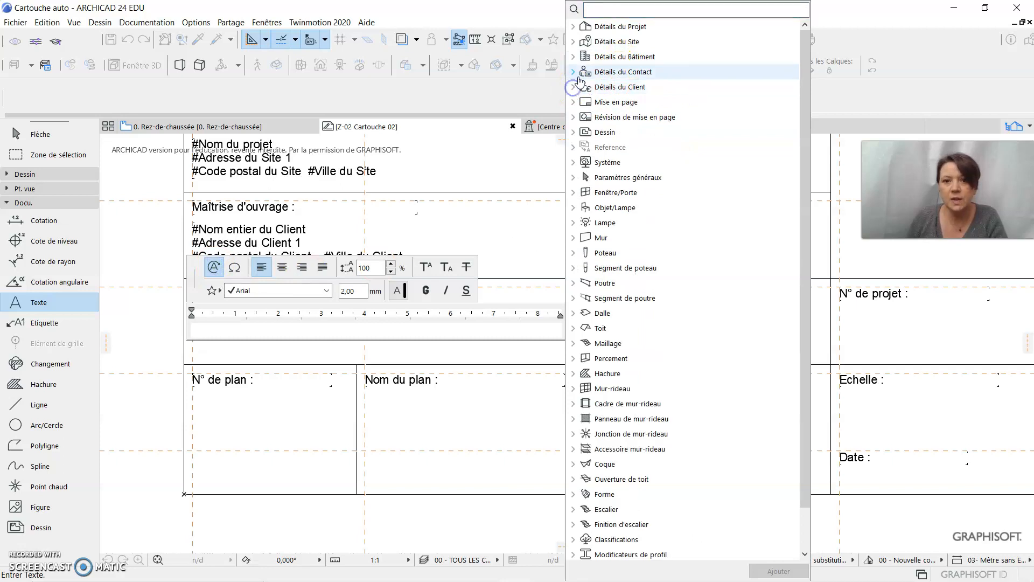
pyautogui.click(576, 76)
pyautogui.click(619, 88)
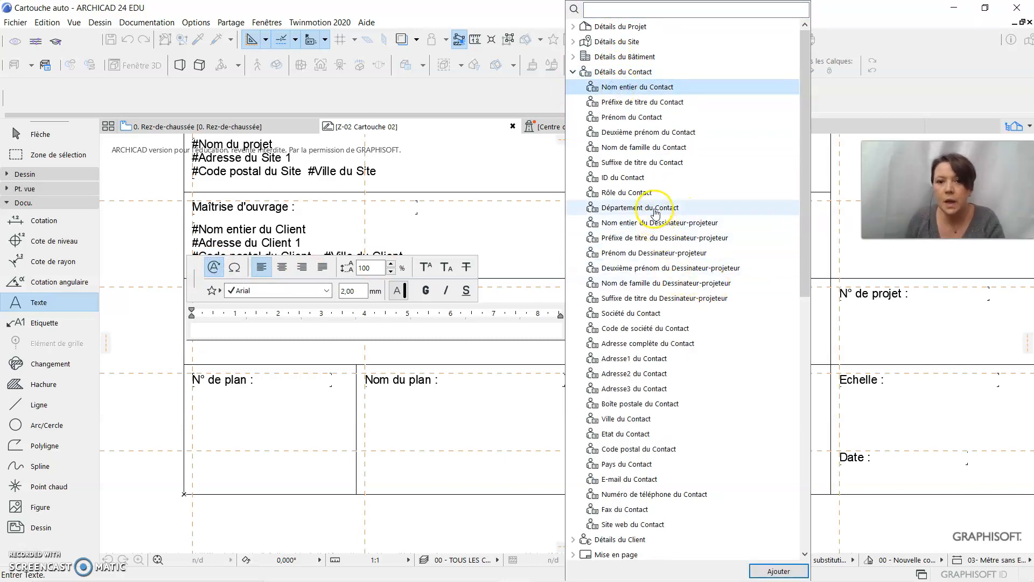
pyautogui.click(653, 365)
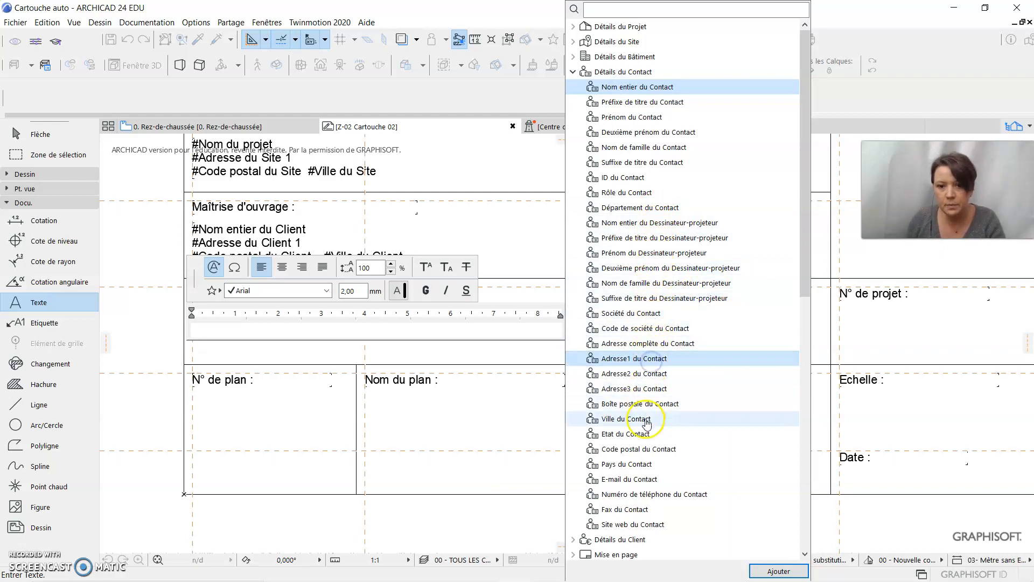
pyautogui.keyDown('ctrl'); pyautogui.click(652, 450); pyautogui.keyUp('ctrl')
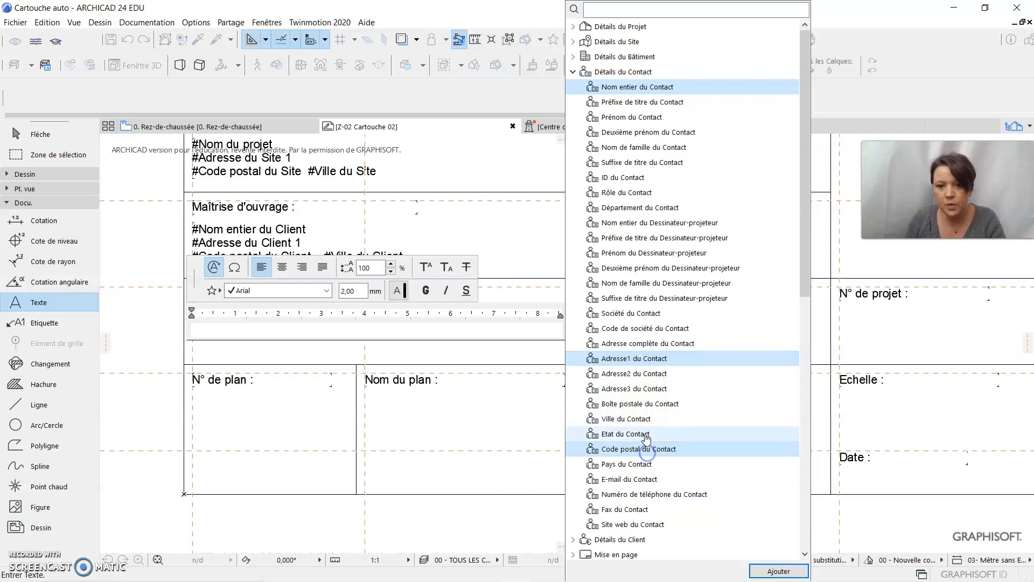
pyautogui.keyDown('ctrl'); pyautogui.click(653, 420); pyautogui.keyUp('ctrl')
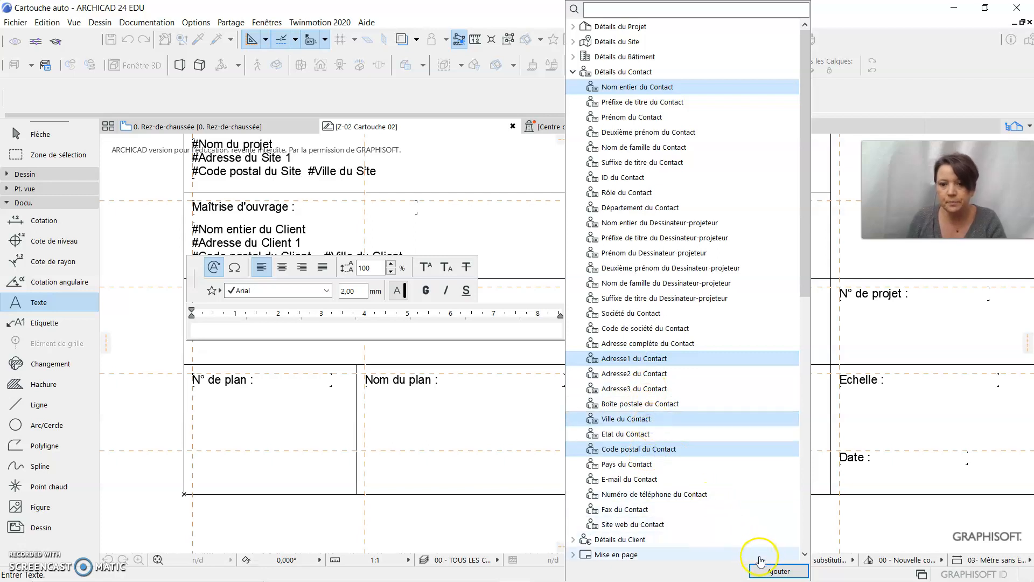
pyautogui.click(778, 571)
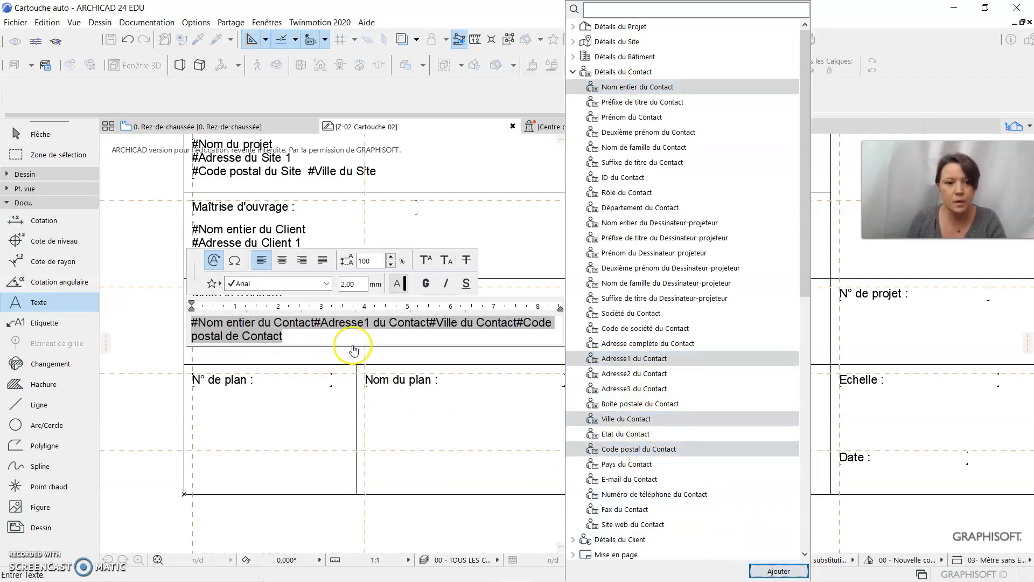
# Arrange the contact autotexts on three lines: name, address, and postal code spaced before city, and finish the block.
pyautogui.click(316, 322)
pyautogui.press('Return')
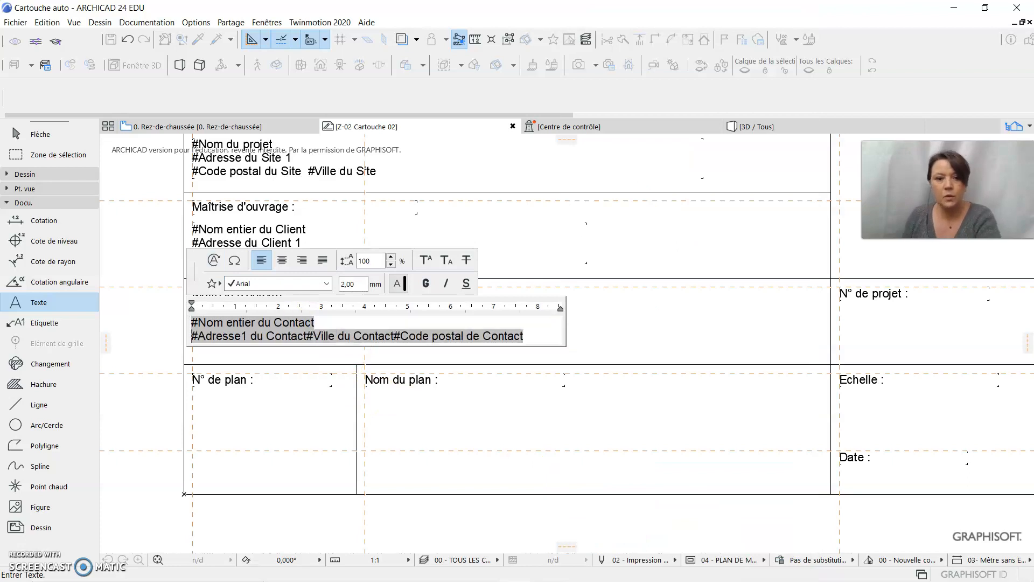
pyautogui.click(308, 337)
pyautogui.press('Return')
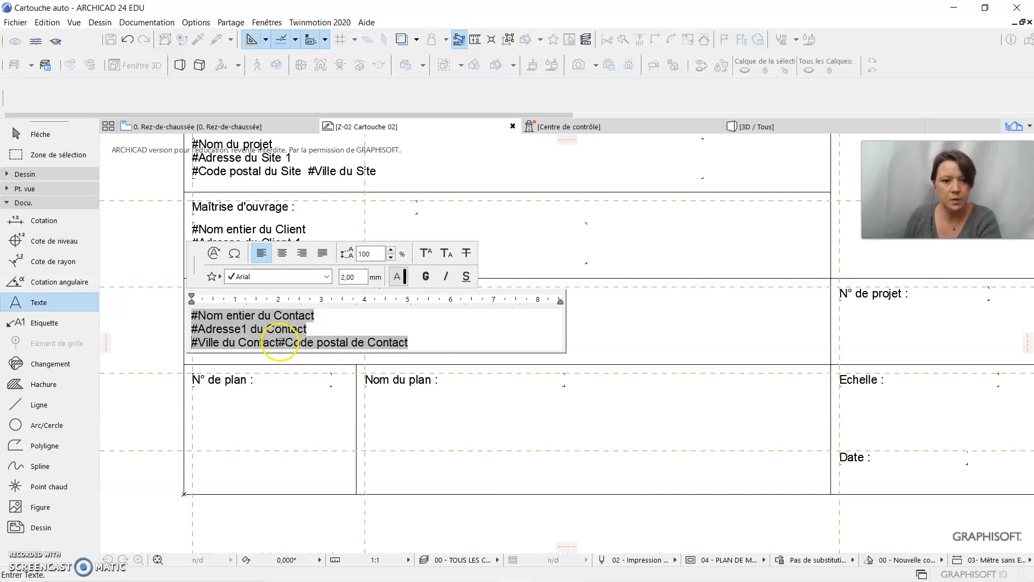
pyautogui.moveTo(280, 343); pyautogui.dragTo(413, 344)
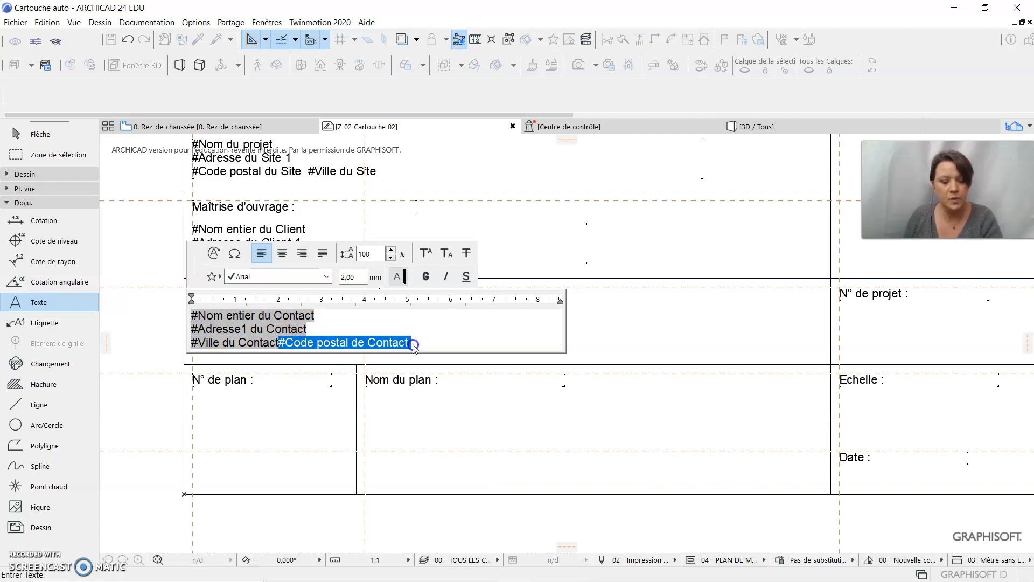
pyautogui.hotkey('ctrl', 'x')
pyautogui.click(194, 341)
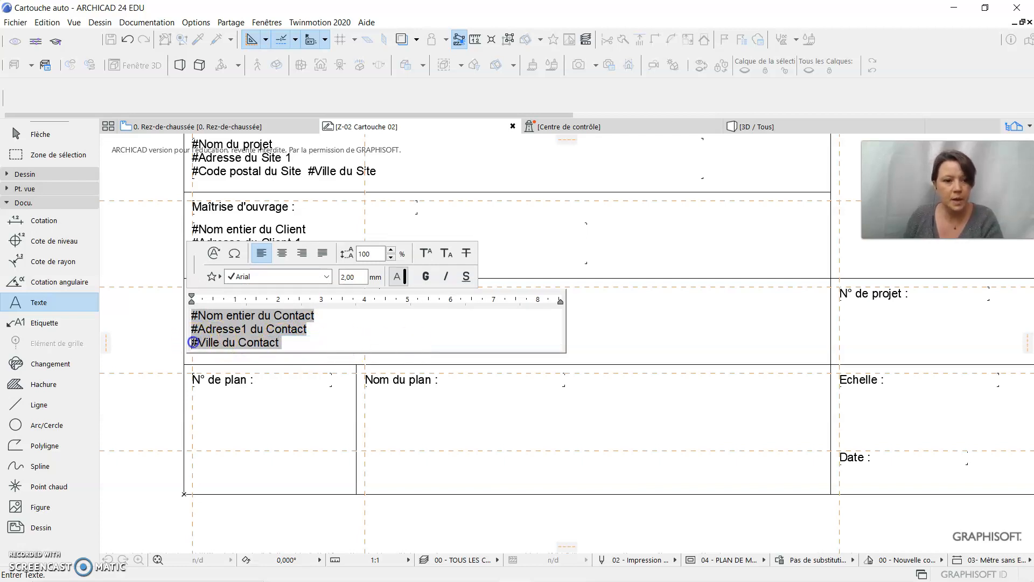
pyautogui.hotkey('ctrl', 'v')
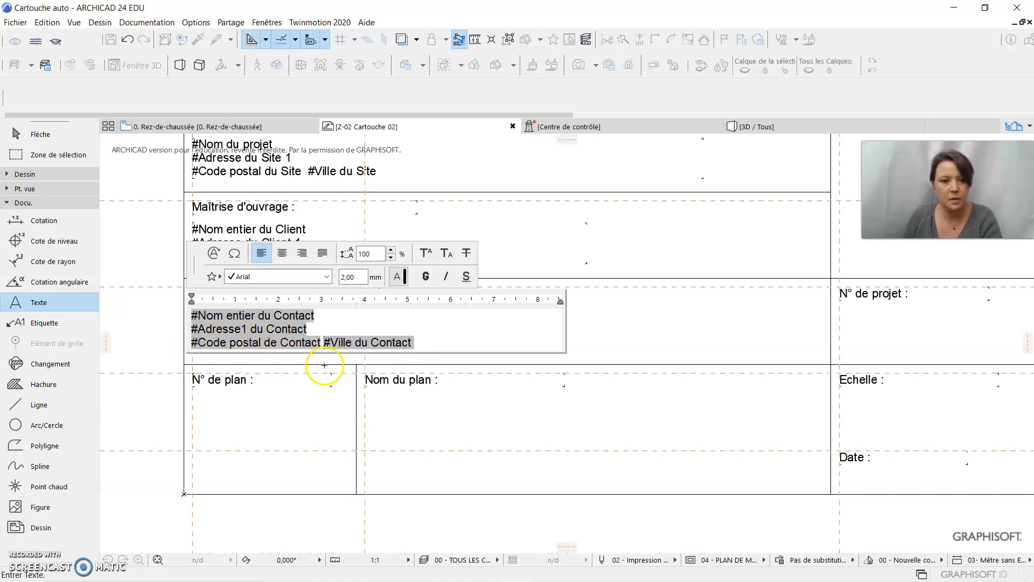
pyautogui.click(161, 324)
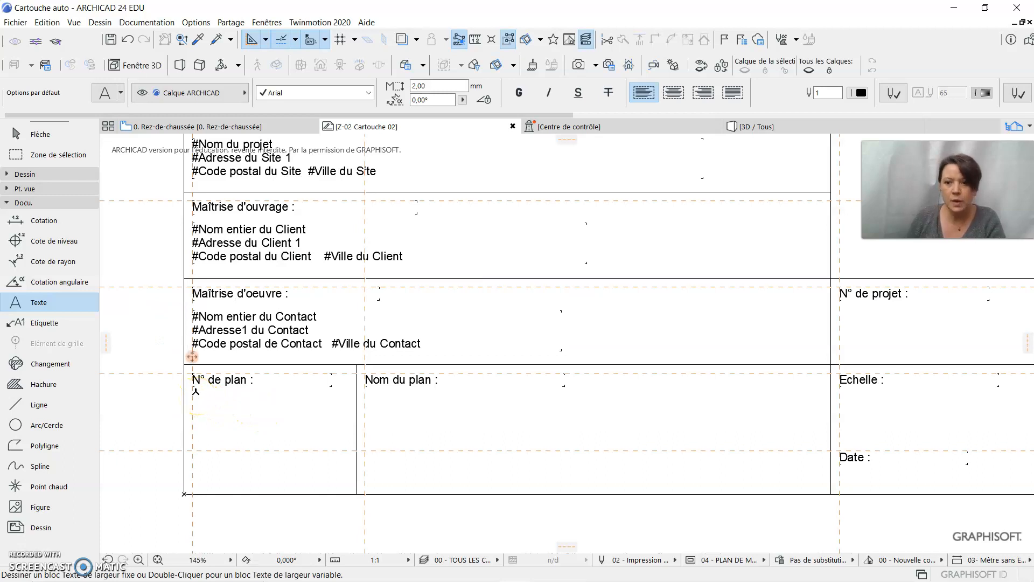
# Add a text block about 3.4 wide beneath the 'N° de plan :' label containing the Identifiant Mise en page autotext.
pyautogui.click(197, 392)
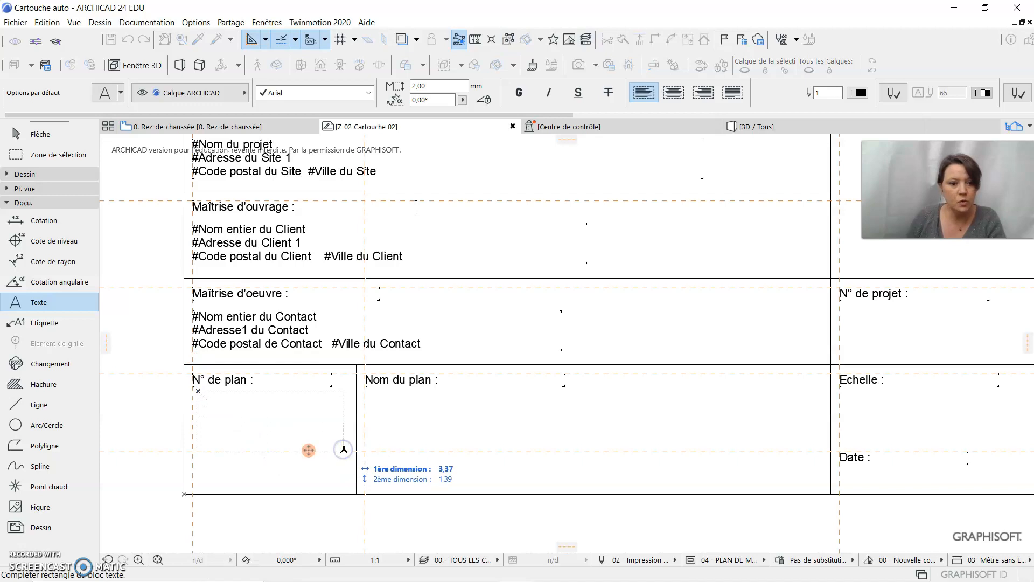
pyautogui.click(343, 449)
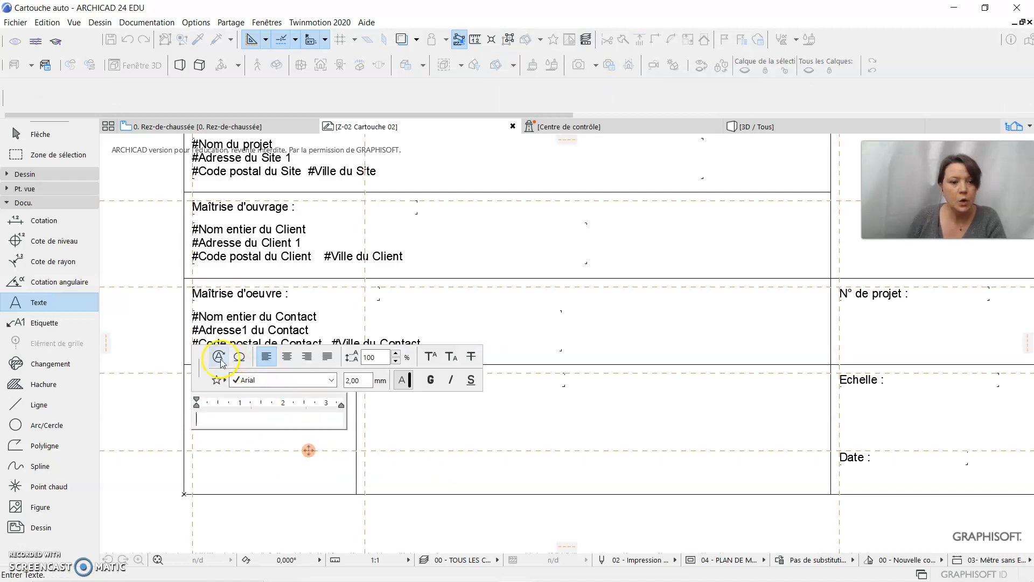
pyautogui.click(219, 357)
pyautogui.click(492, 73)
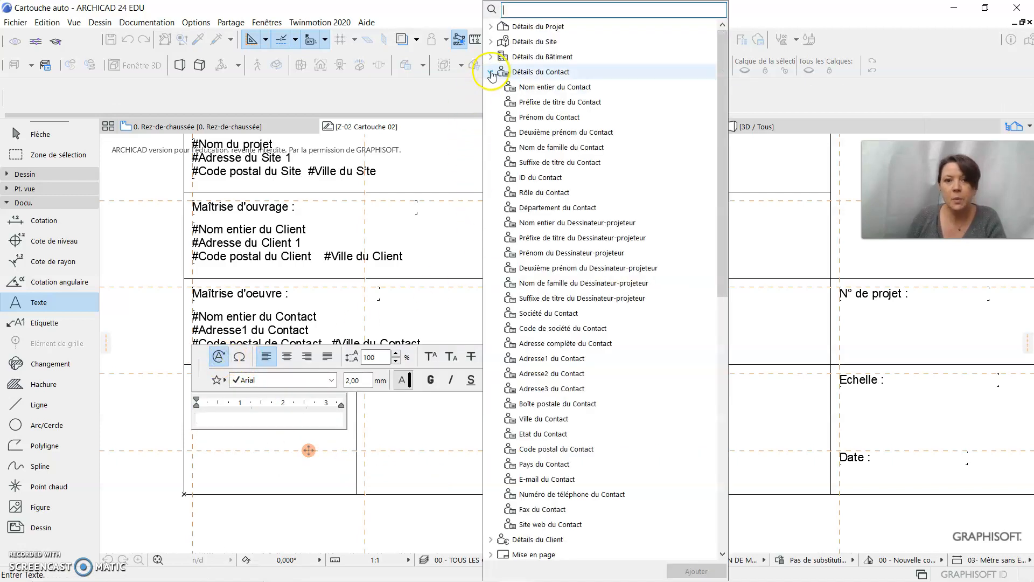
pyautogui.click(492, 73)
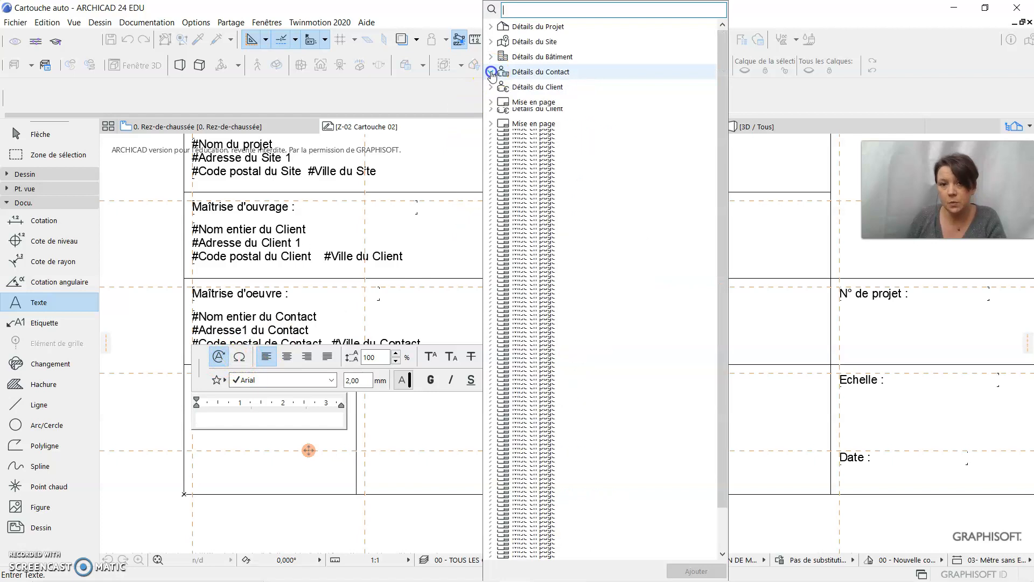
pyautogui.click(491, 101)
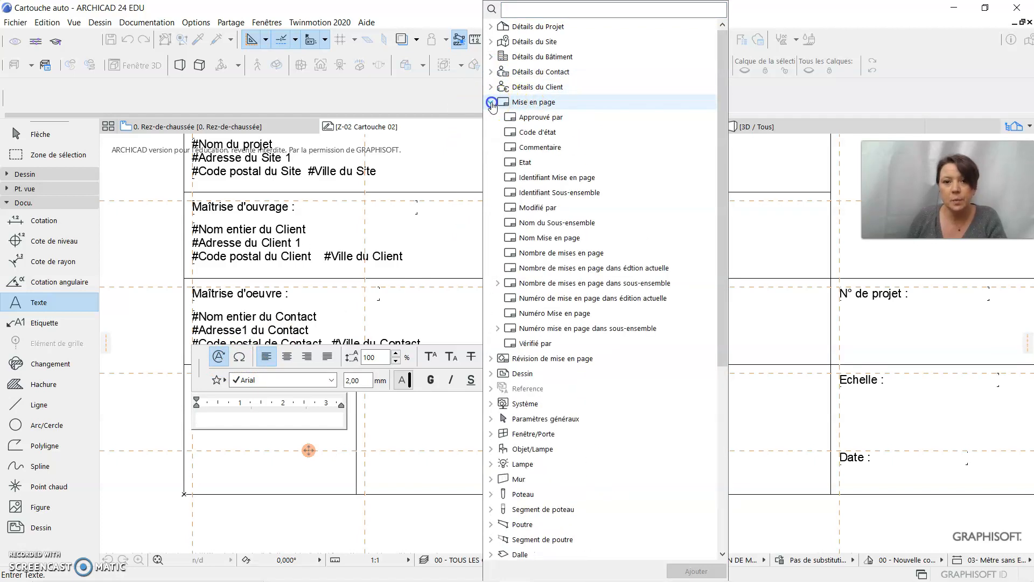
pyautogui.click(573, 178)
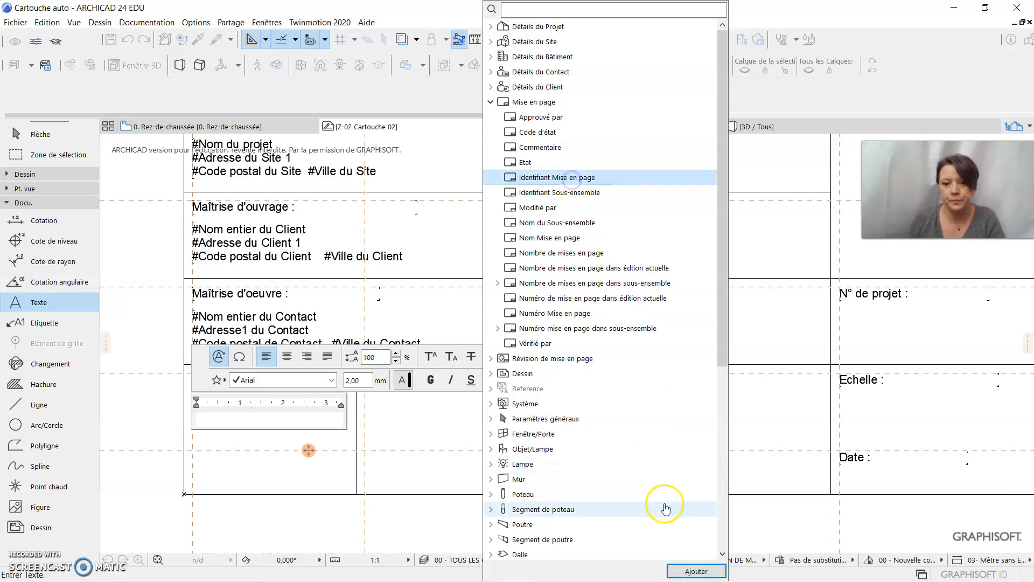
pyautogui.click(690, 570)
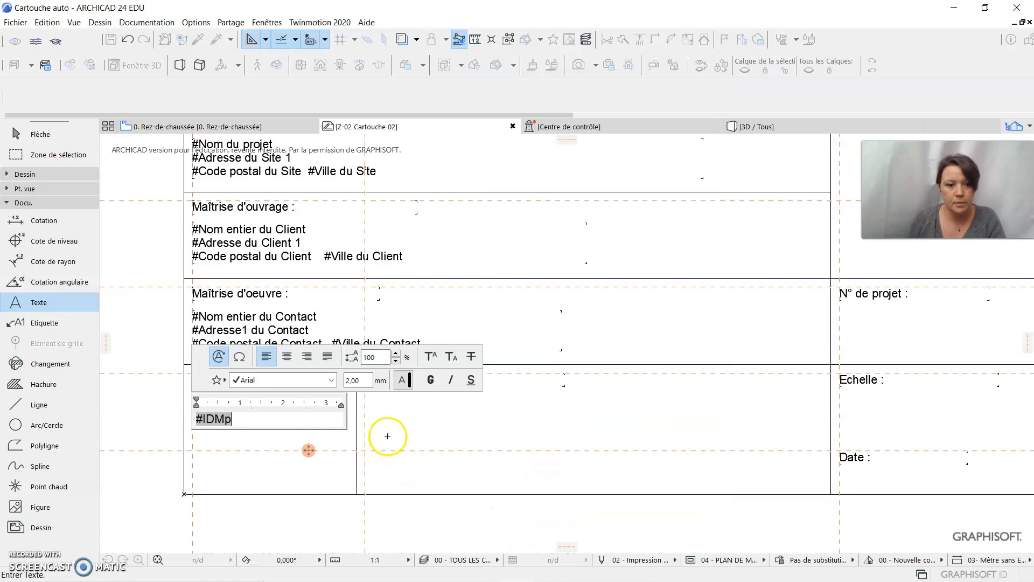
pyautogui.click(389, 437)
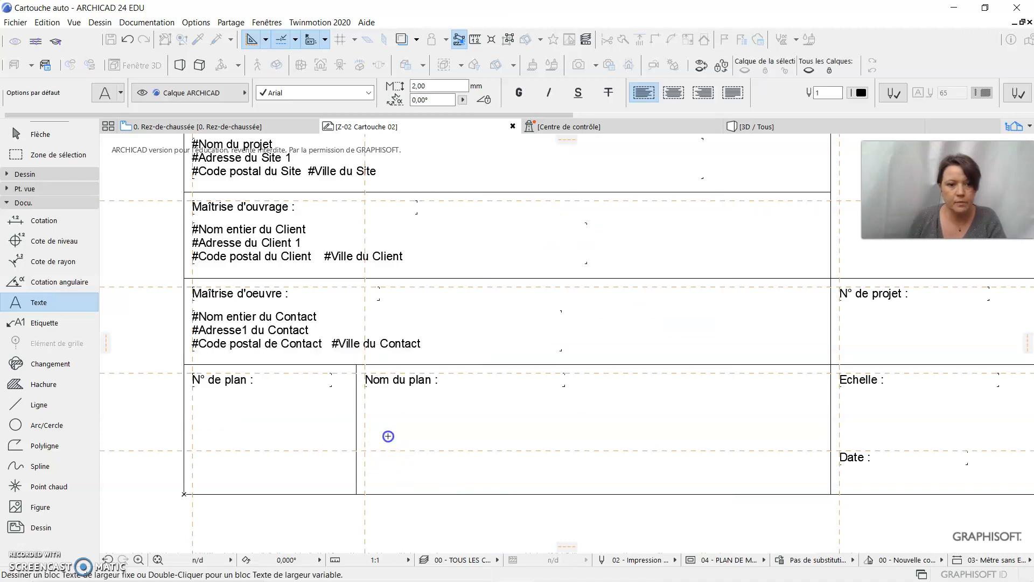
# Add a text block about 6.1 wide beneath the 'Nom du plan :' label containing the Nom Mise en page autotext.
pyautogui.click(365, 404)
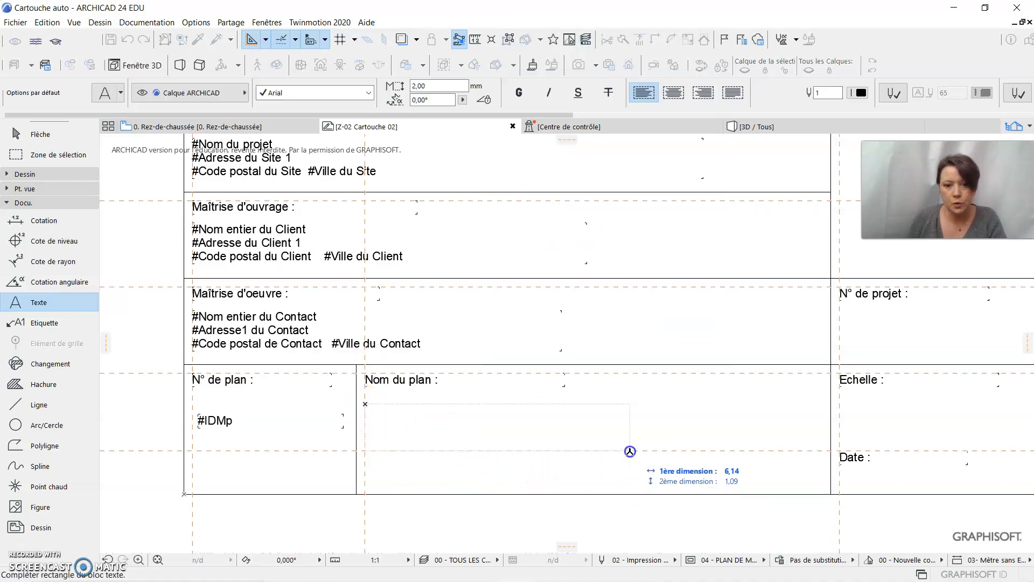
pyautogui.click(632, 449)
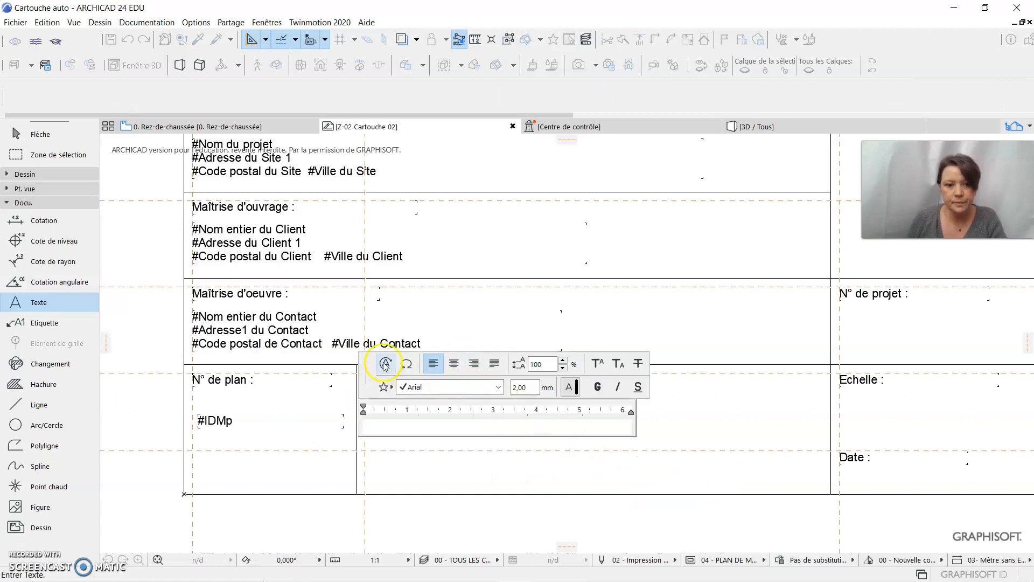
pyautogui.click(385, 363)
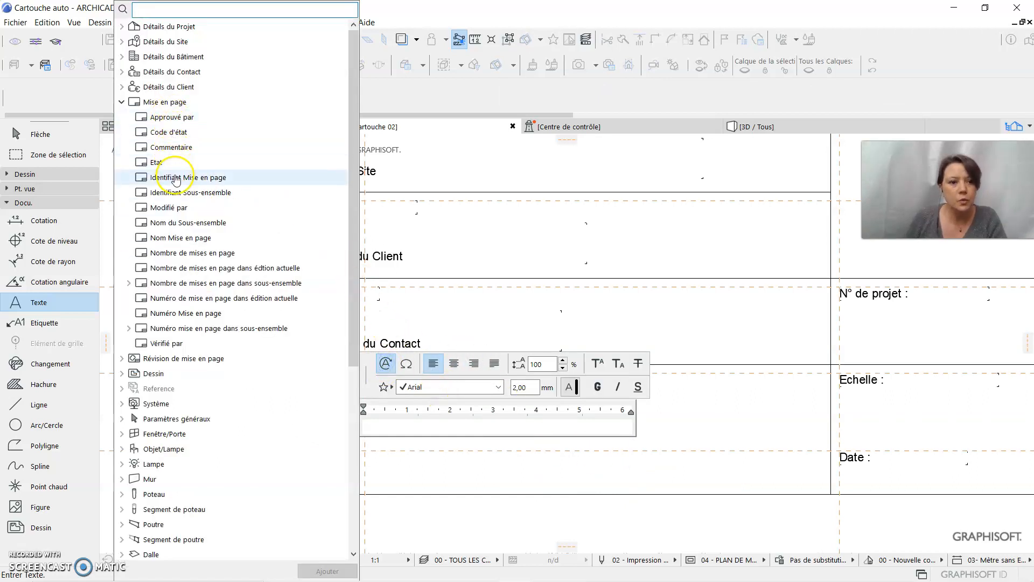
pyautogui.click(179, 238)
pyautogui.click(325, 570)
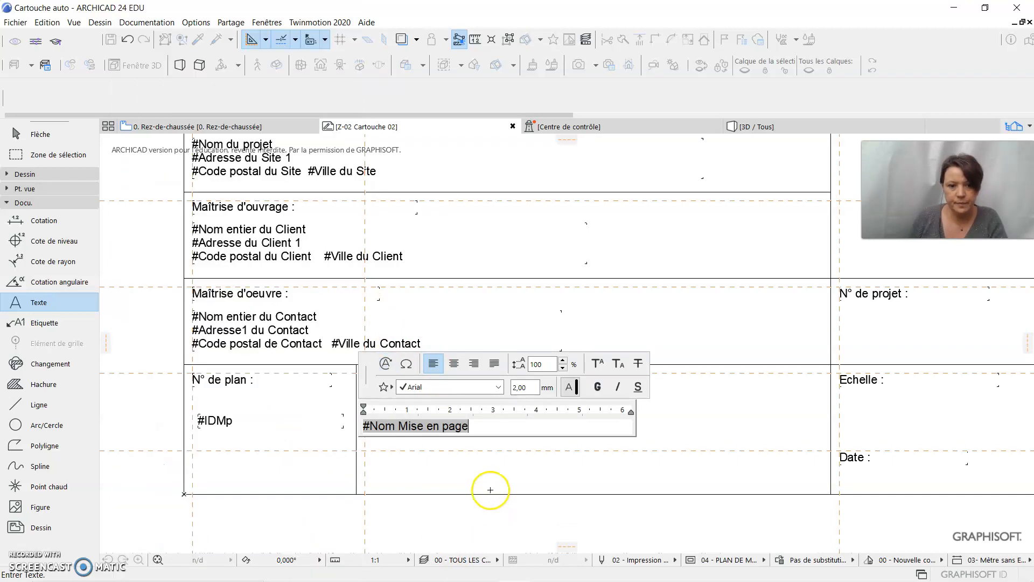
pyautogui.click(490, 490)
# Add a text block about 4 wide beneath the 'Echelle :' label containing the Echelle de dessin autotext from the Dessin category.
pyautogui.scroll(-2, 513, 457)
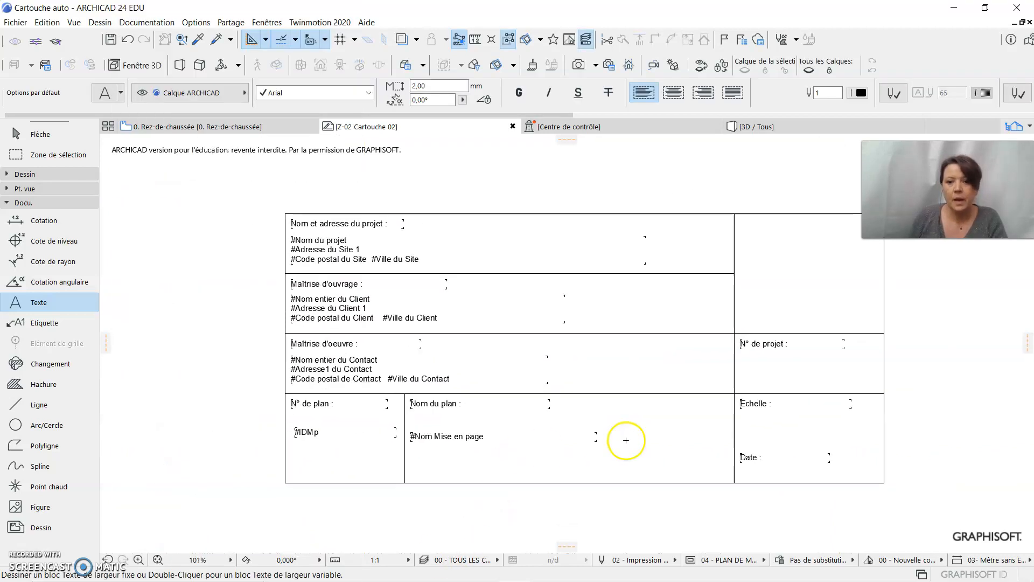
pyautogui.moveTo(511, 412); pyautogui.dragTo(403, 382, button='middle')
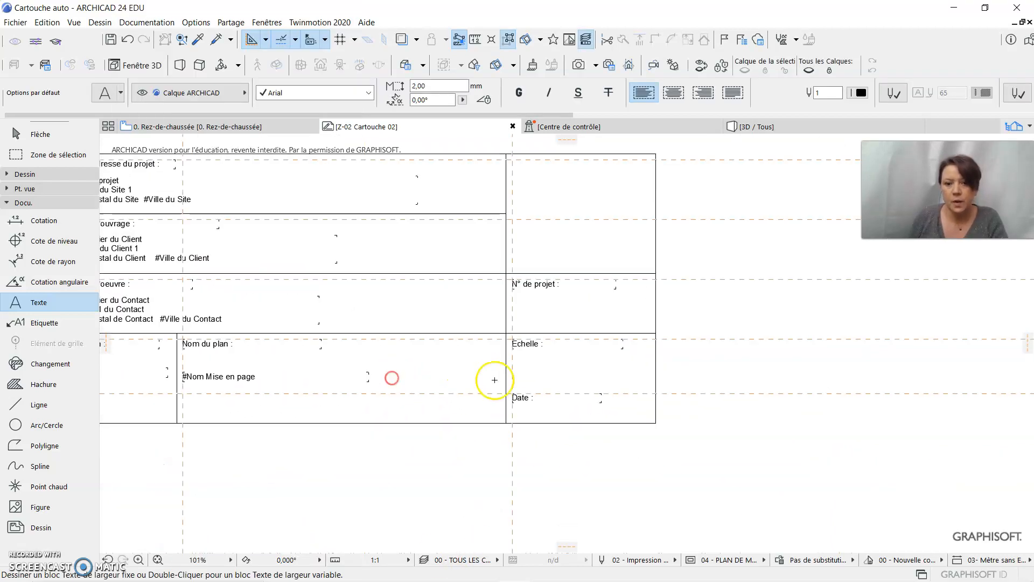
pyautogui.click(516, 354)
pyautogui.click(623, 387)
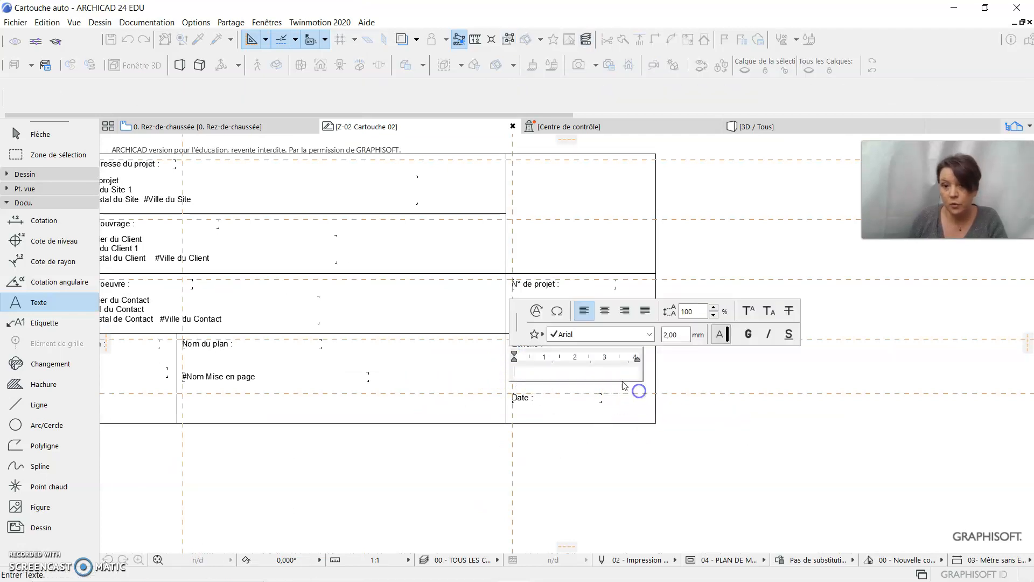
pyautogui.click(537, 310)
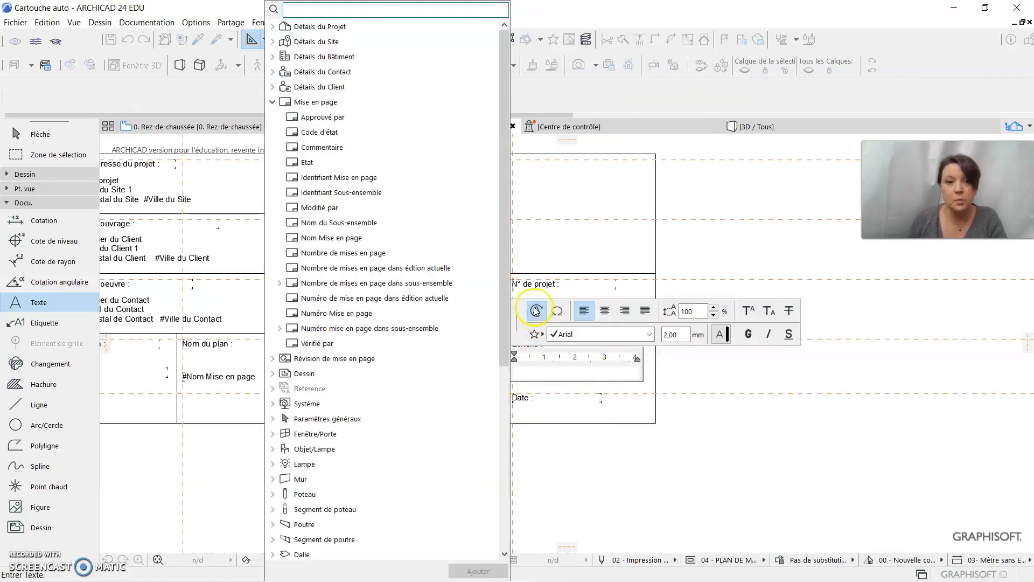
pyautogui.click(270, 103)
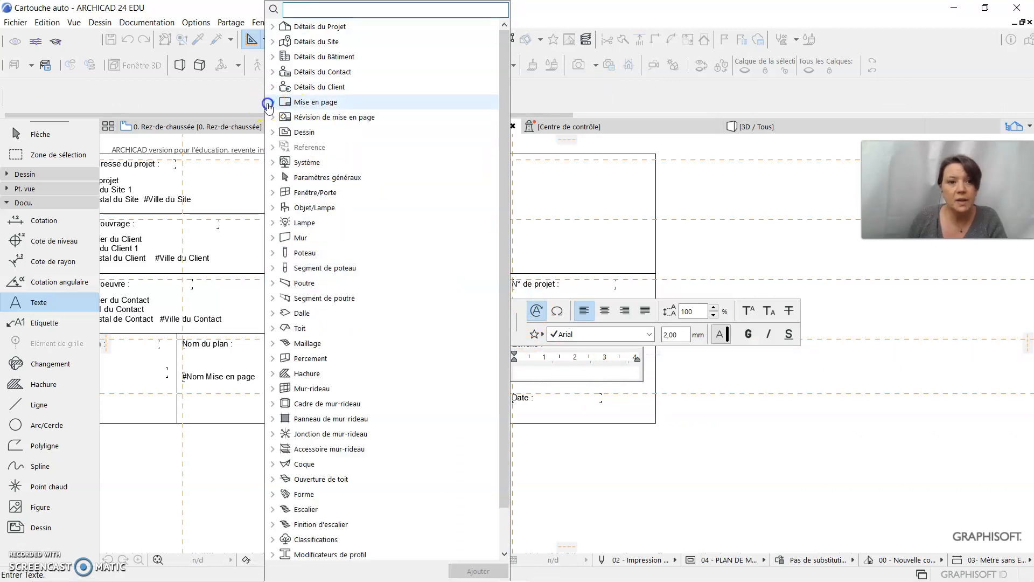
pyautogui.click(271, 132)
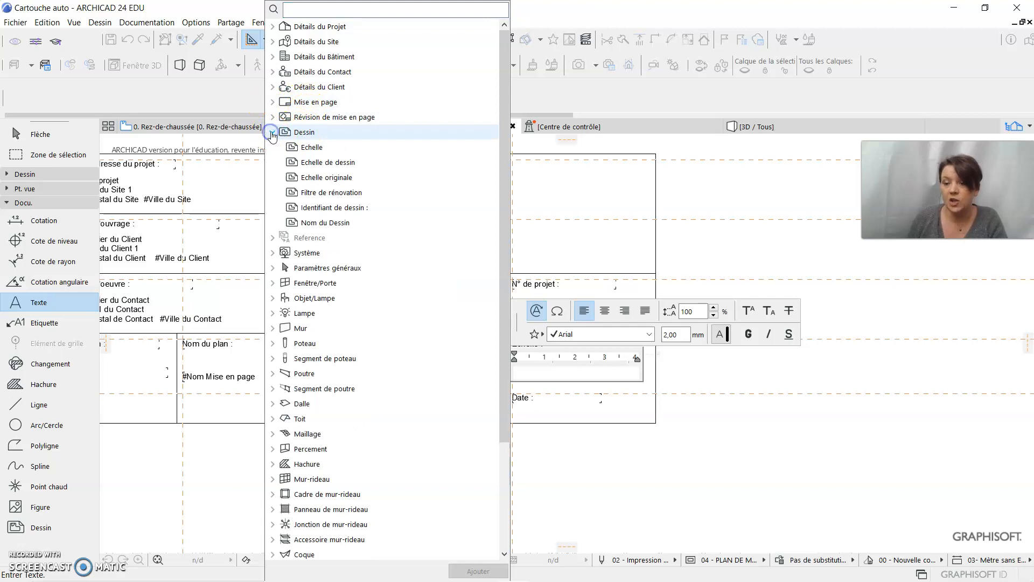
pyautogui.click(333, 163)
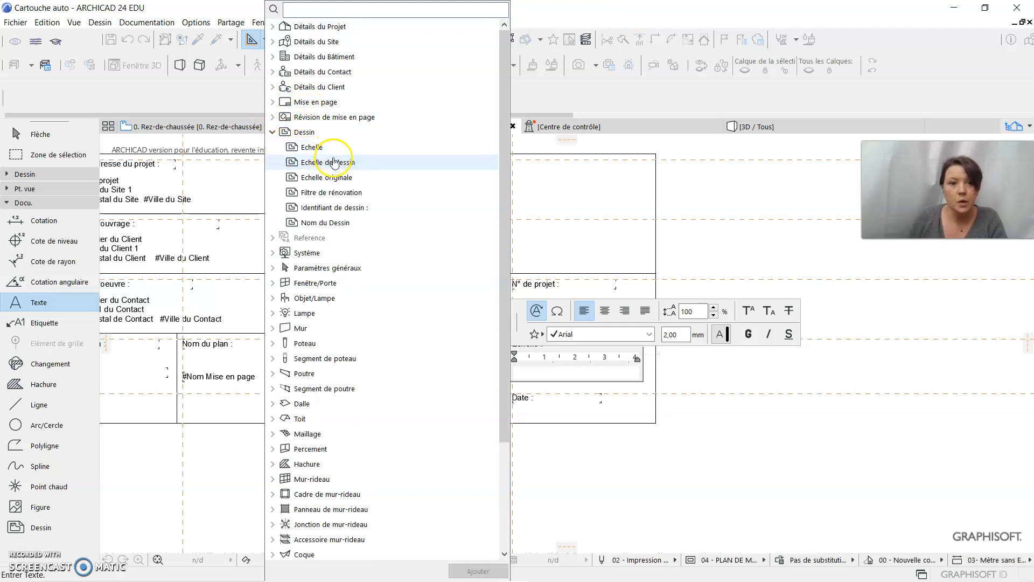
pyautogui.click(478, 571)
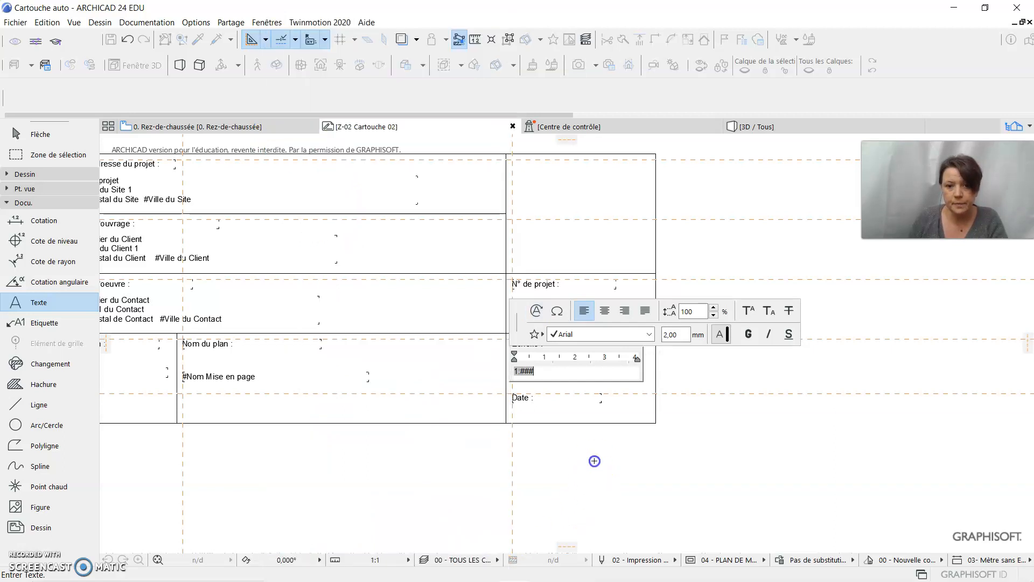
pyautogui.click(587, 455)
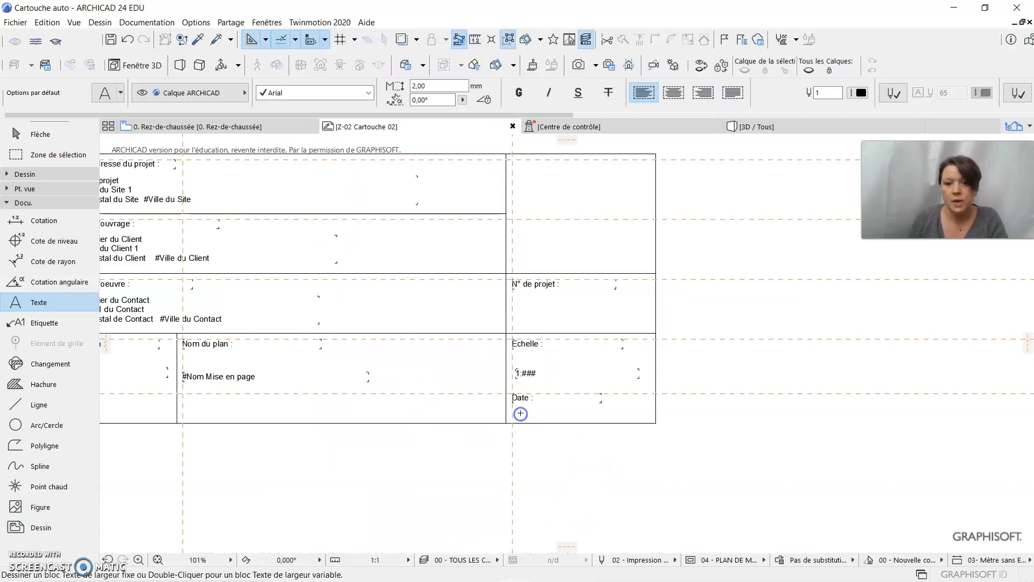
# Draw a text block about 4.2 wide beneath the 'Date :' label.
pyautogui.scroll(4, 521, 414)
pyautogui.click(502, 392)
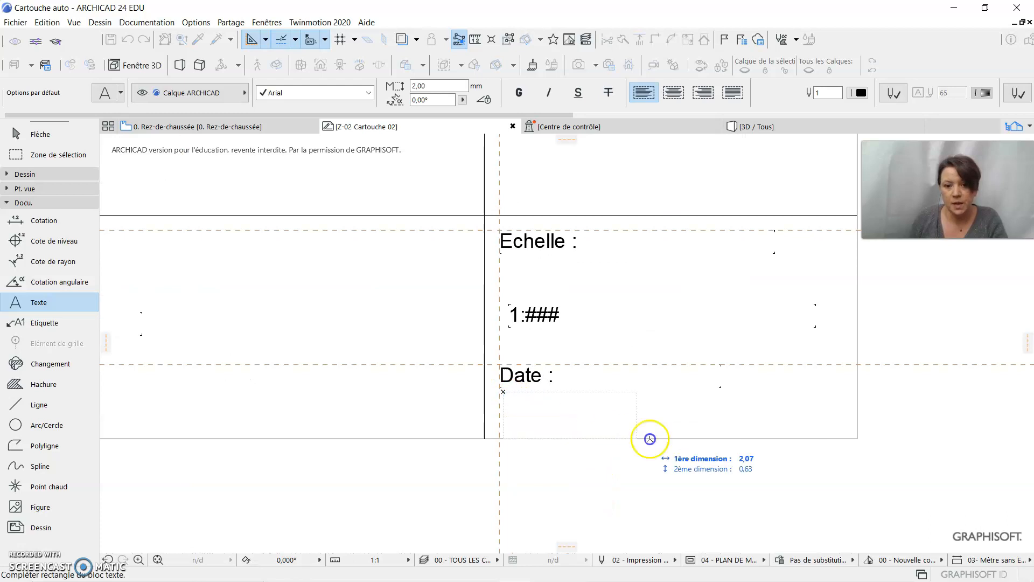
pyautogui.click(808, 441)
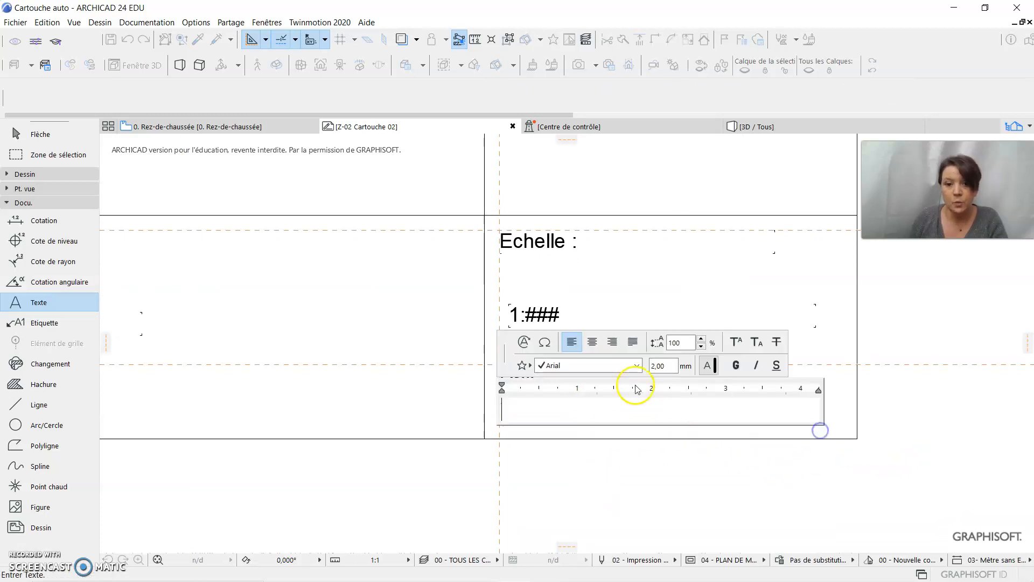
# Insert the Date (courte) autotext from the Système category into the text block beneath the 'Date :' label and finish the block.
pyautogui.click(524, 343)
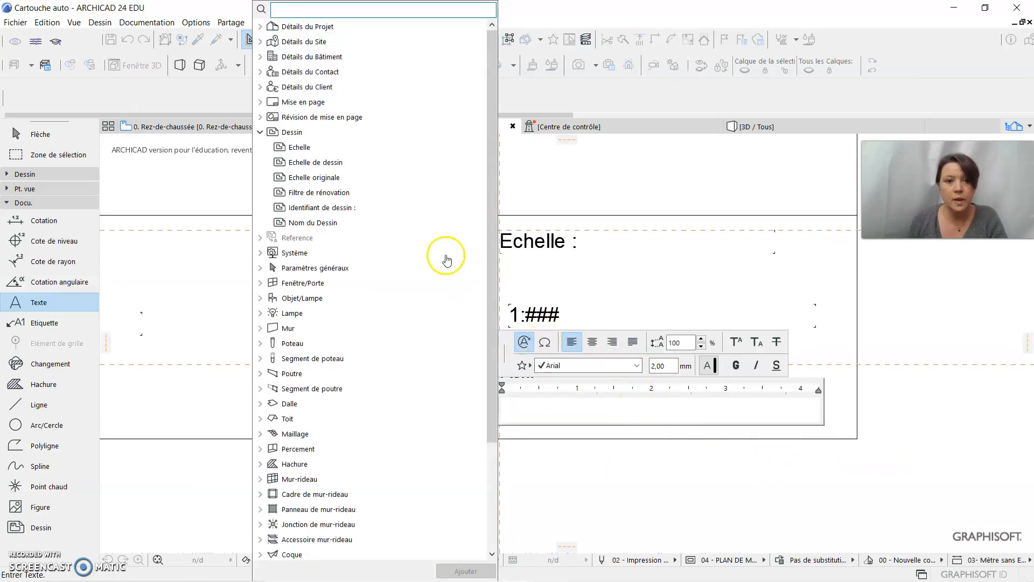
pyautogui.click(260, 133)
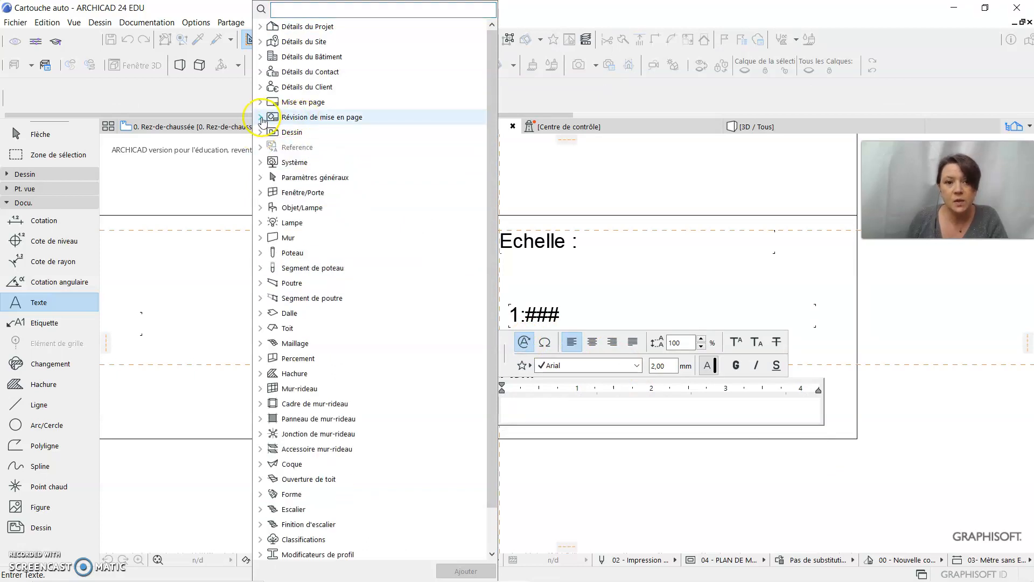
pyautogui.click(261, 117)
pyautogui.click(299, 131)
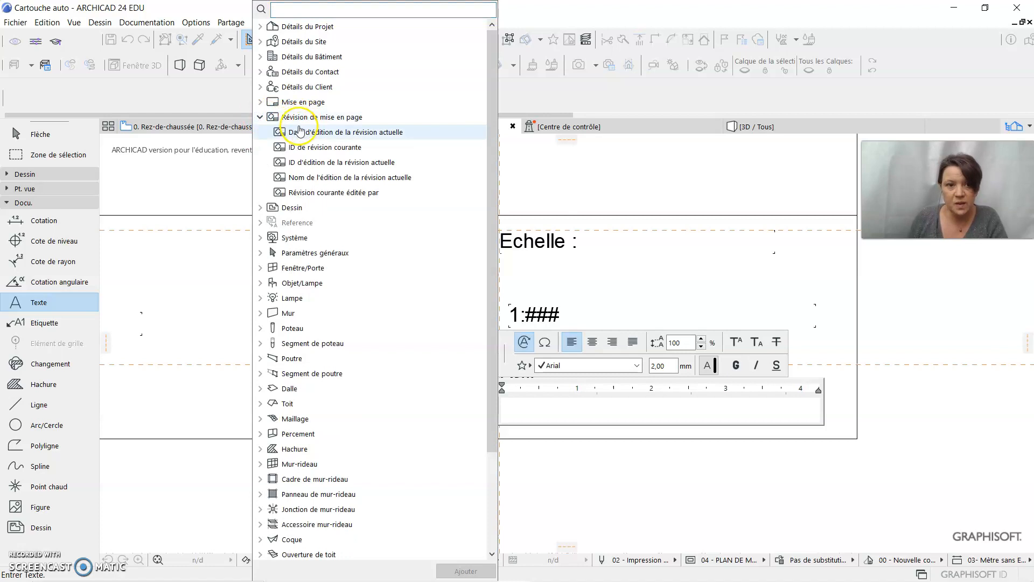
pyautogui.click(264, 237)
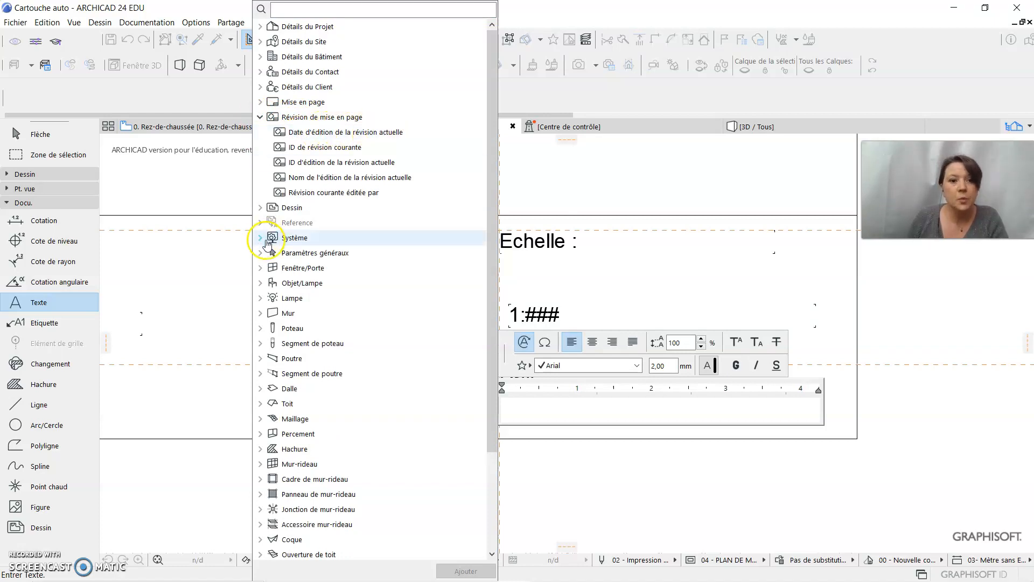
pyautogui.click(261, 239)
pyautogui.click(303, 300)
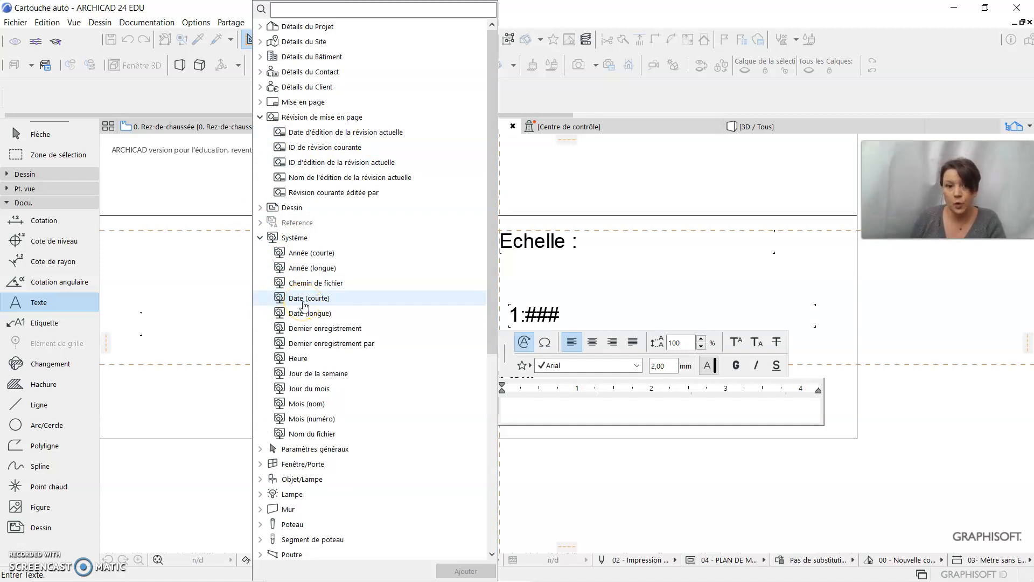
pyautogui.click(310, 392)
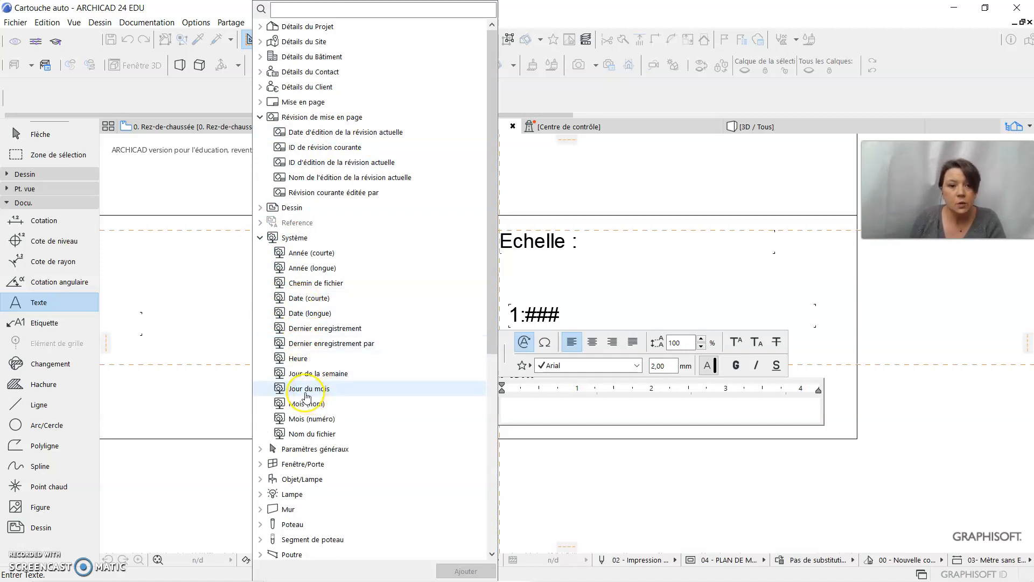
pyautogui.click(313, 330)
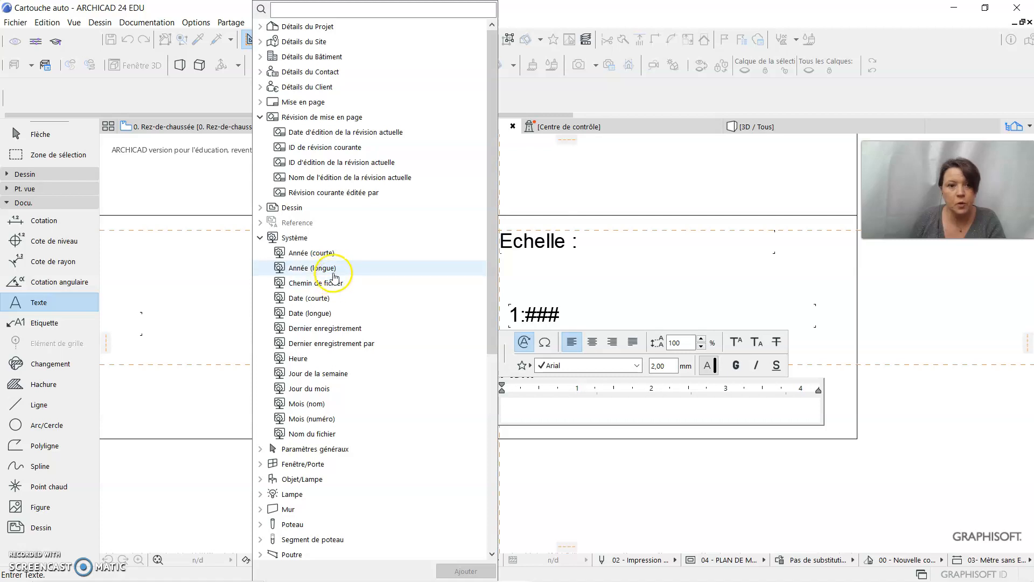
pyautogui.click(326, 298)
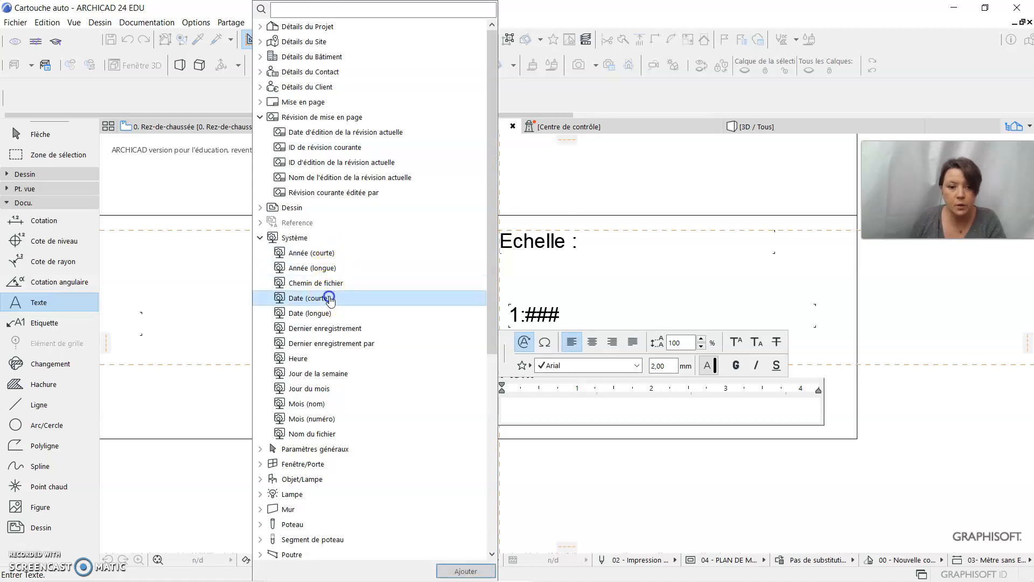
pyautogui.click(467, 571)
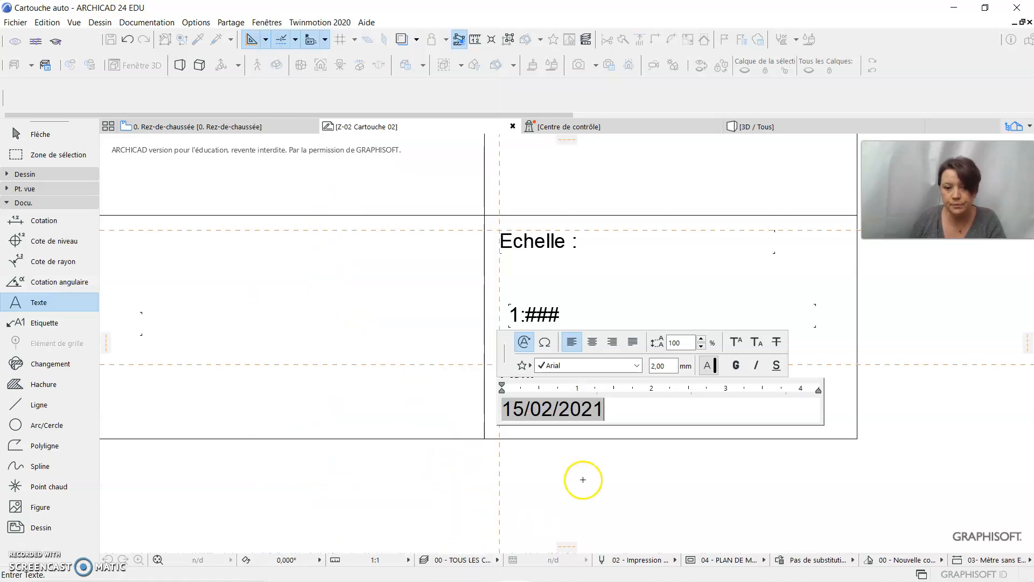
pyautogui.click(584, 478)
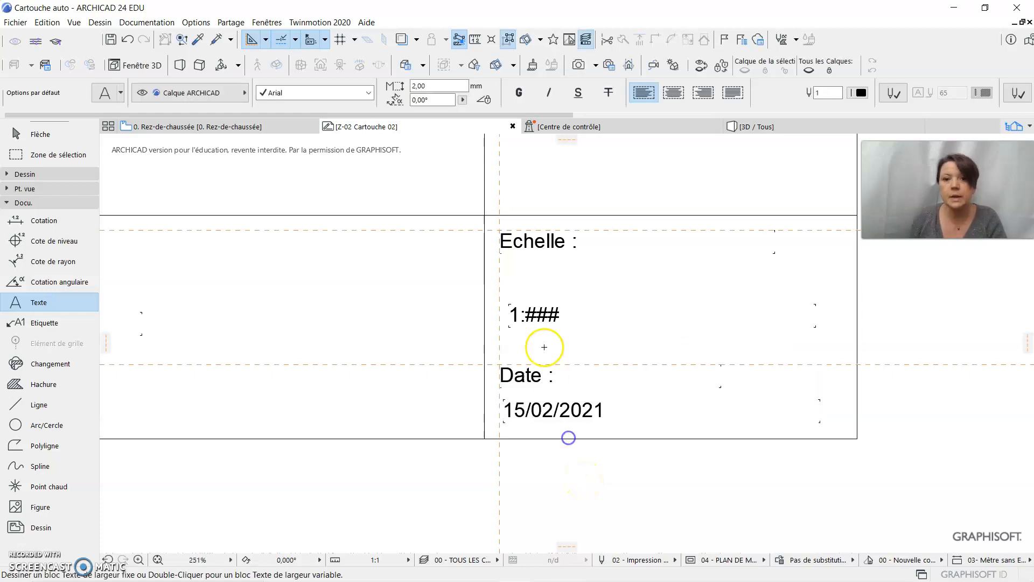
# Add a text block about 3.7 wide beneath the 'N° de projet :' label containing the Numéro du Projet autotext from Détails du Projet.
pyautogui.scroll(-2, 547, 256)
pyautogui.scroll(-1, 548, 261)
pyautogui.scroll(4, 537, 231)
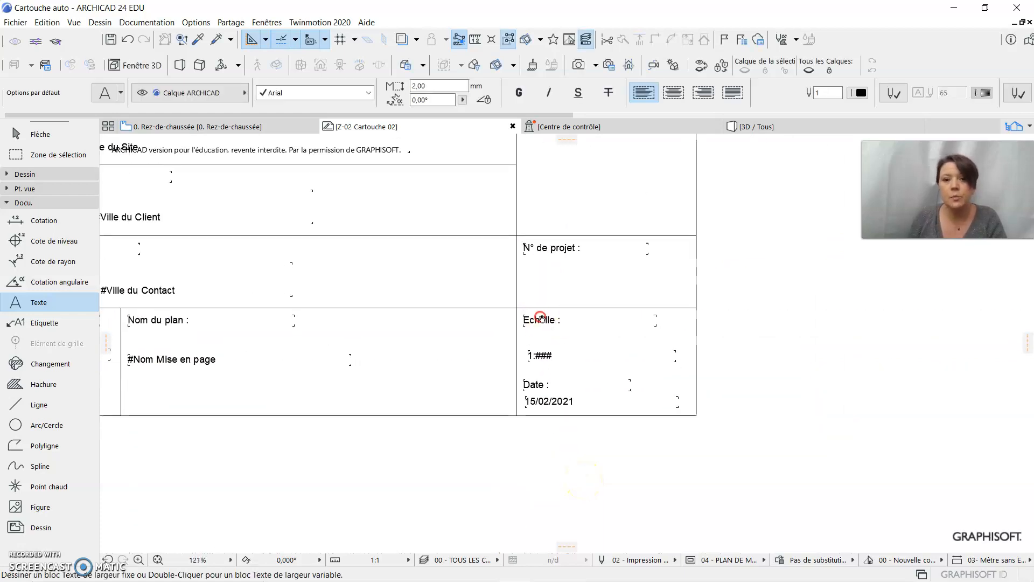
pyautogui.click(524, 249)
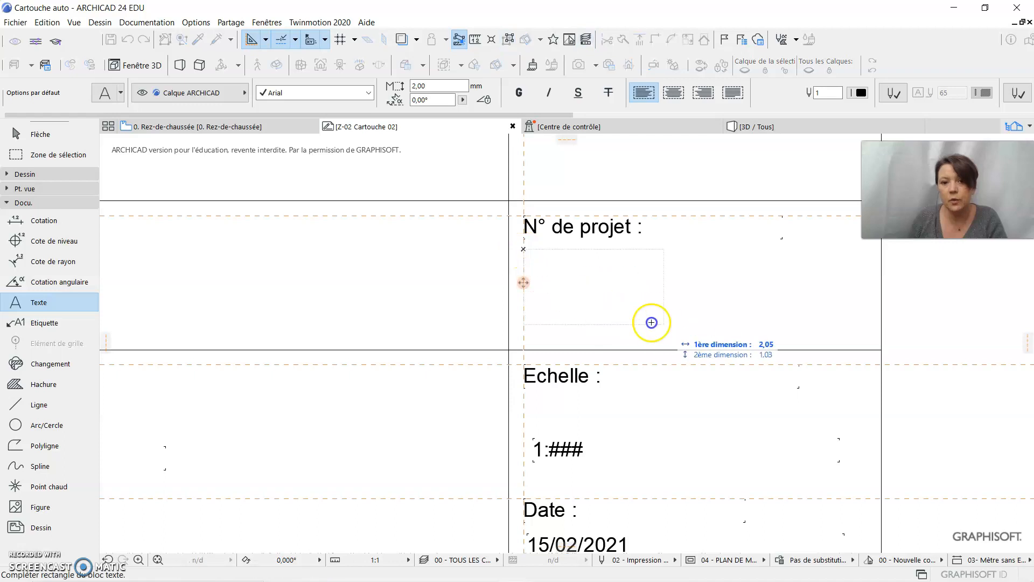
pyautogui.click(799, 330)
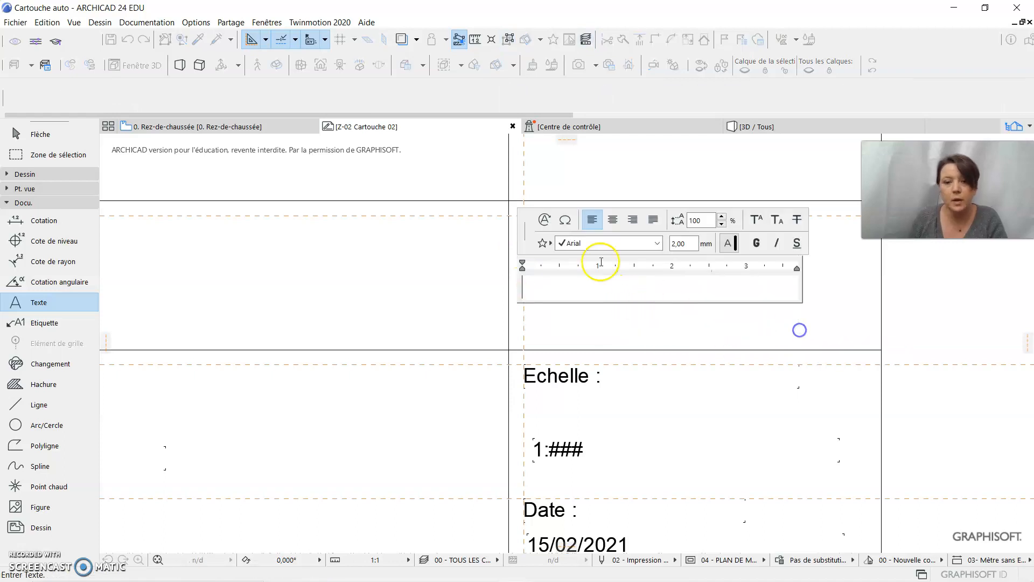
pyautogui.click(546, 220)
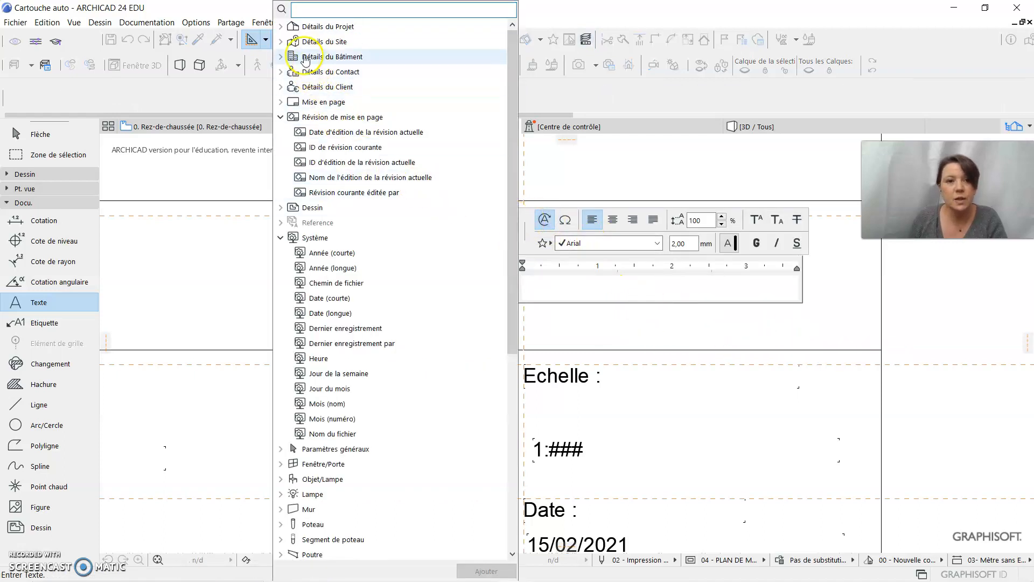
pyautogui.click(282, 28)
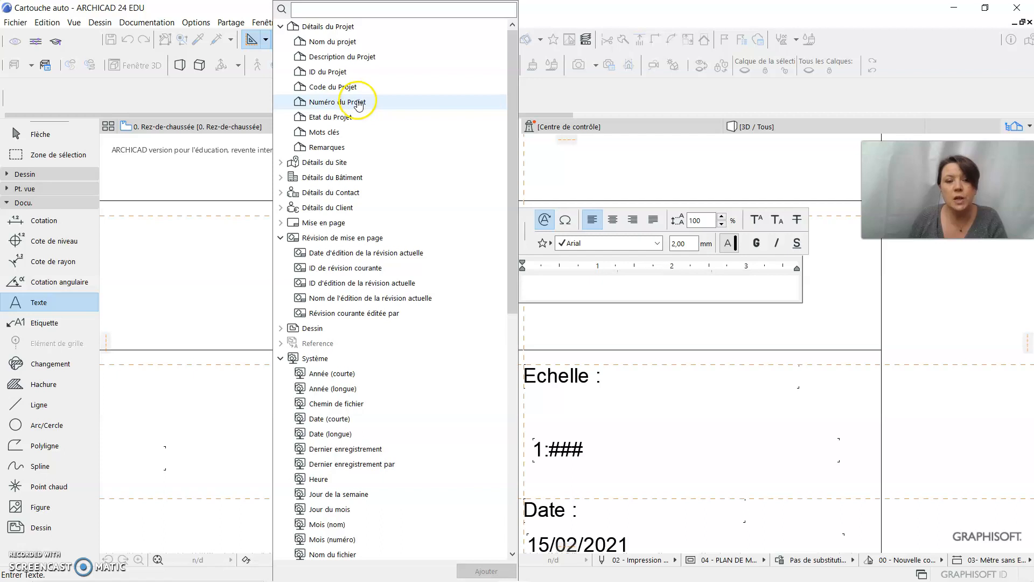
pyautogui.click(358, 103)
pyautogui.click(485, 570)
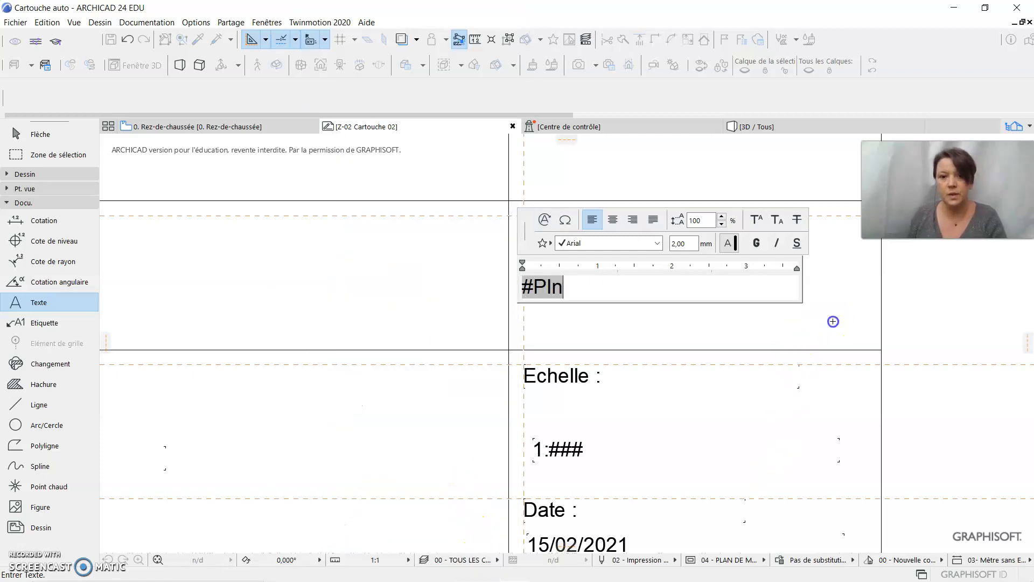
pyautogui.click(833, 321)
# Move the scale autotext block up beneath the 'Echelle :' label, aligned with the label's left edge.
pyautogui.scroll(-2, 718, 330)
pyautogui.moveTo(672, 403); pyautogui.dragTo(673, 312, button='middle')
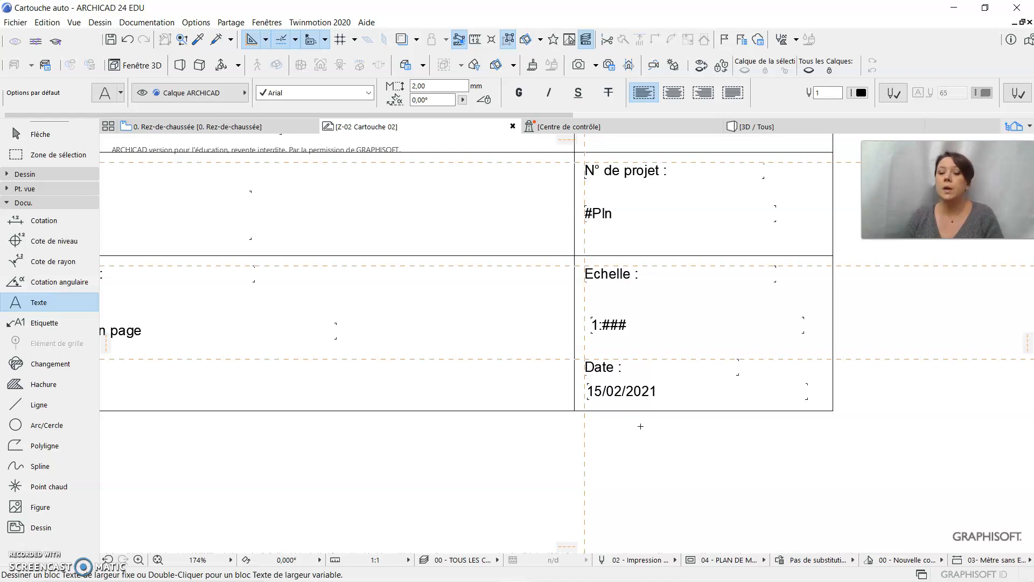
pyautogui.press('Escape')
pyautogui.click(613, 330)
pyautogui.click(592, 318)
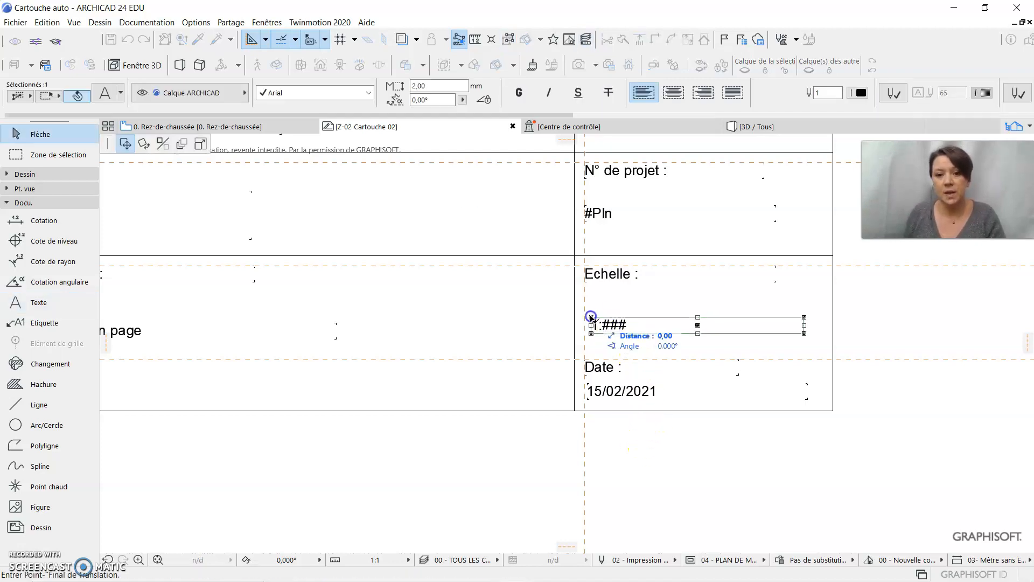
pyautogui.click(586, 296)
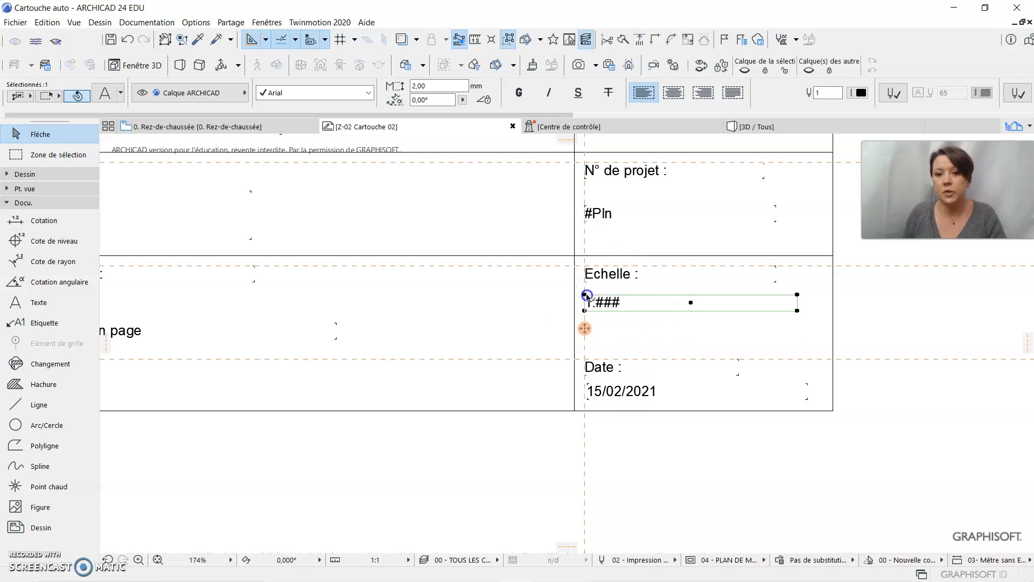
pyautogui.press('Escape')
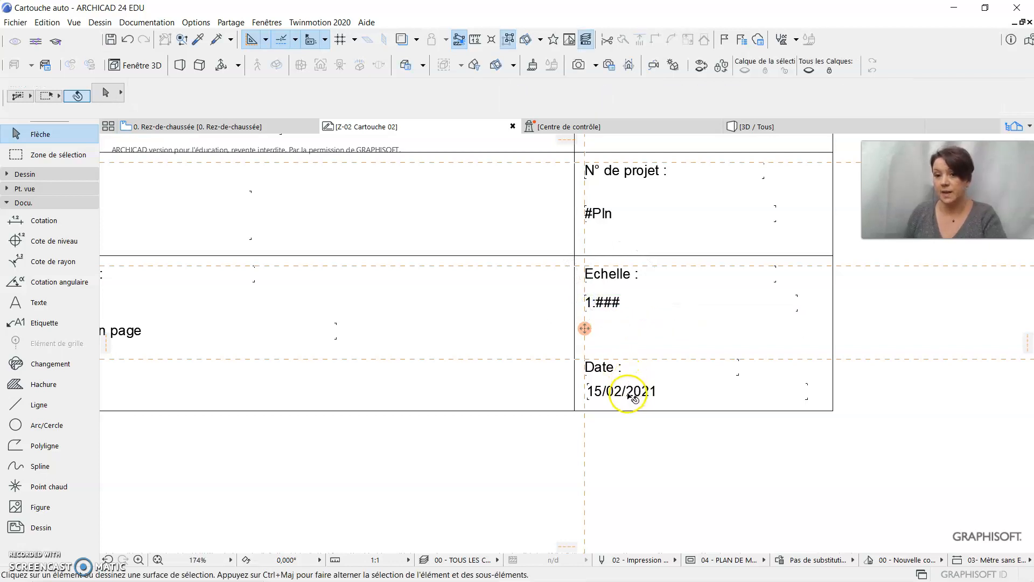
# Move the date autotext block slightly up and left to align with the left edge of the 'Date :' label.
pyautogui.click(619, 396)
pyautogui.scroll(1, 596, 399)
pyautogui.scroll(5, 594, 396)
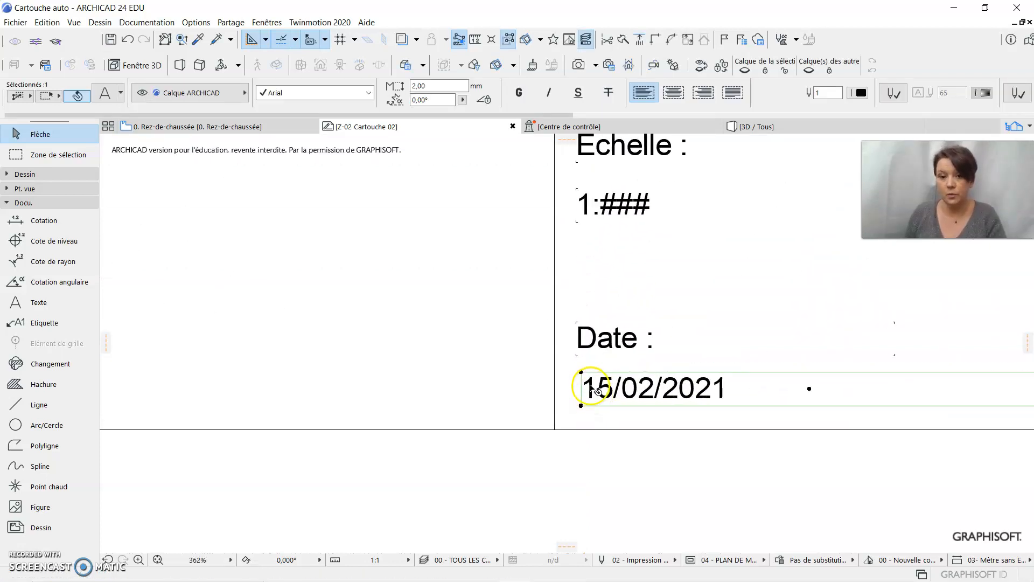
pyautogui.click(577, 368)
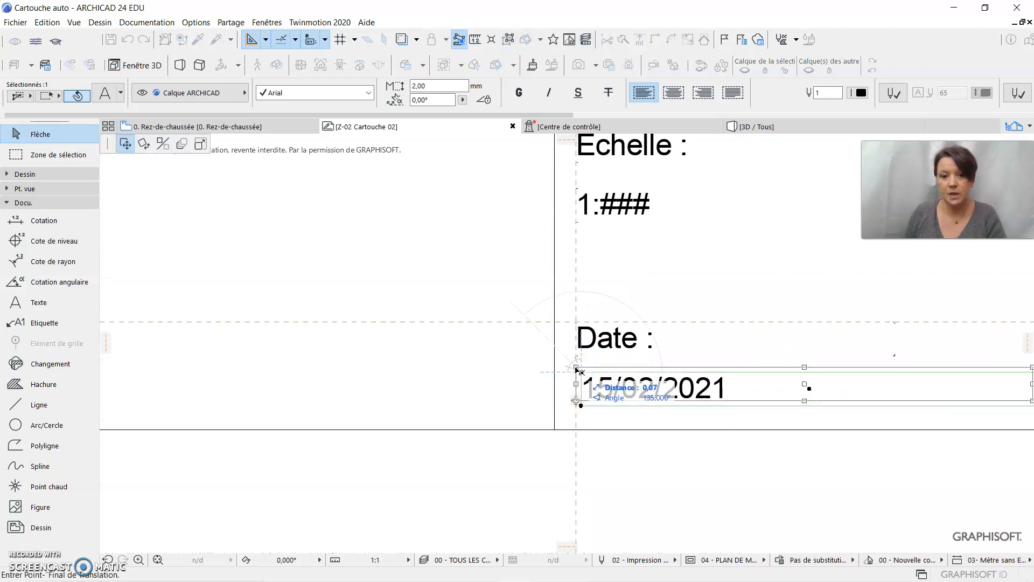
pyautogui.click(576, 368)
# Move the project number autotext block straight up, closer to the 'N° de projet :' label, and clear the selection.
pyautogui.scroll(-6, 629, 421)
pyautogui.click(622, 230)
pyautogui.click(605, 221)
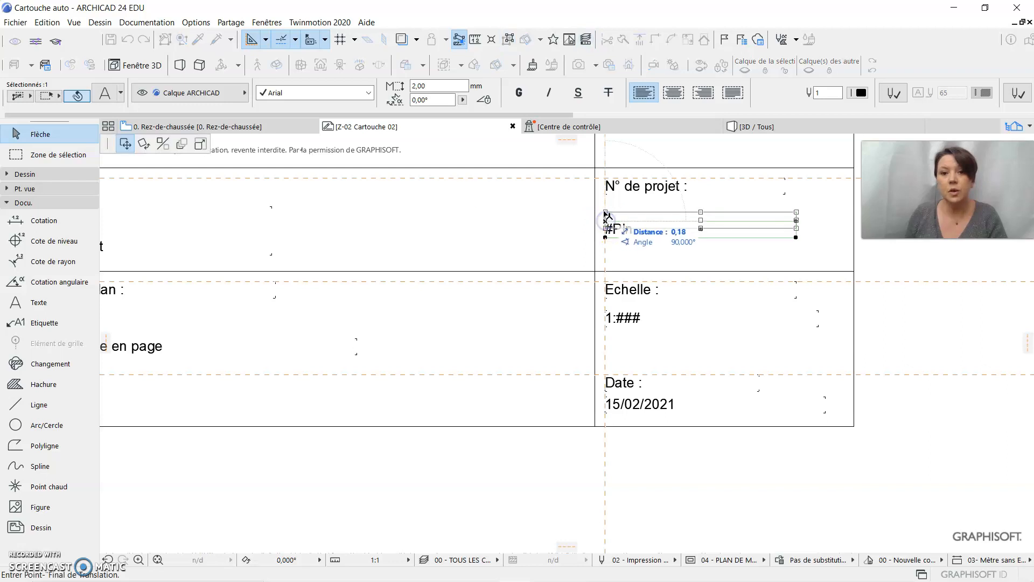
pyautogui.click(605, 208)
pyautogui.click(619, 471)
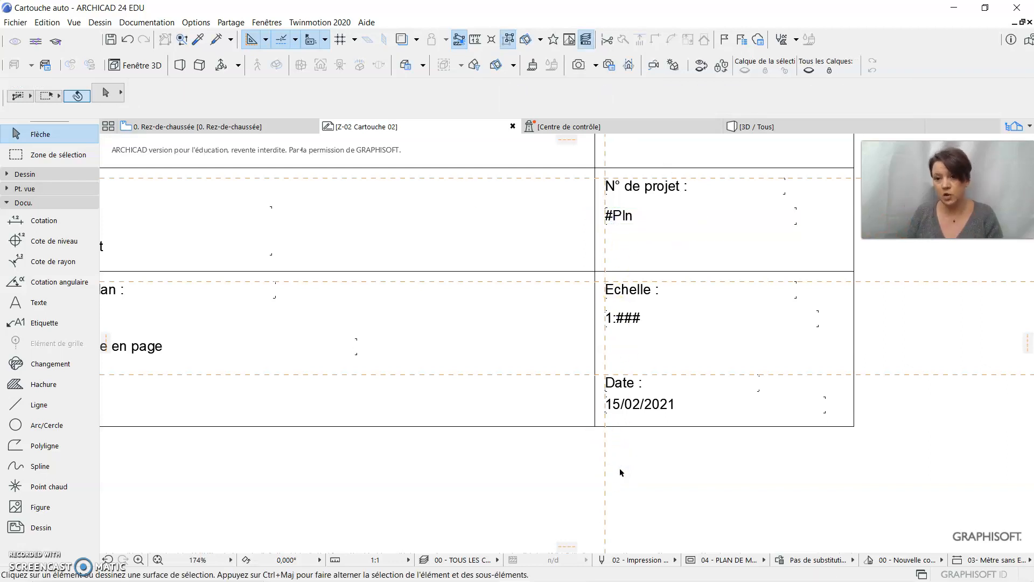
# Move the Nom Mise en page autotext block about 0.3 straight down in the 'Nom du plan :' cell.
pyautogui.scroll(-3, 614, 468)
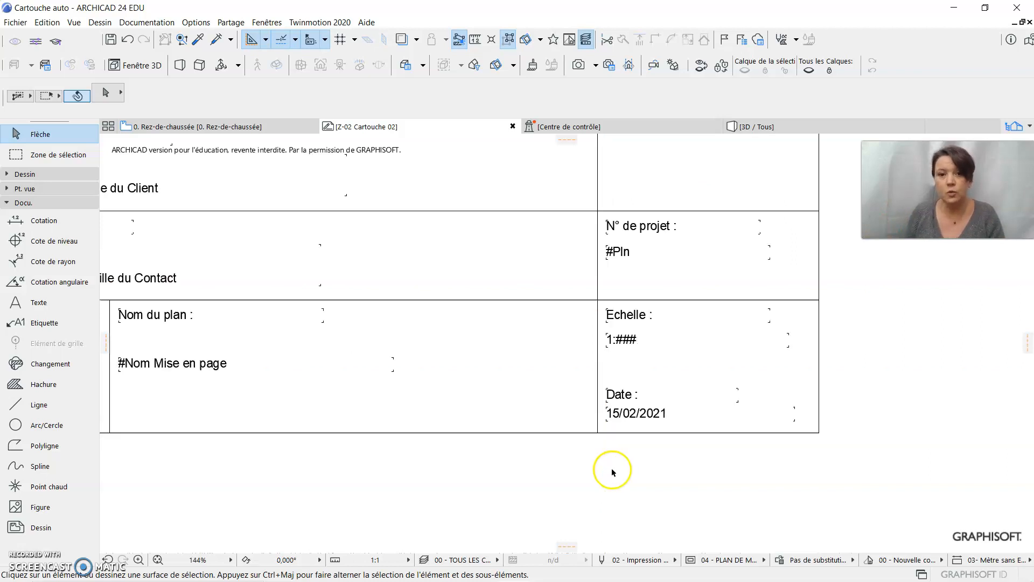
pyautogui.moveTo(342, 485); pyautogui.dragTo(496, 462, button='middle')
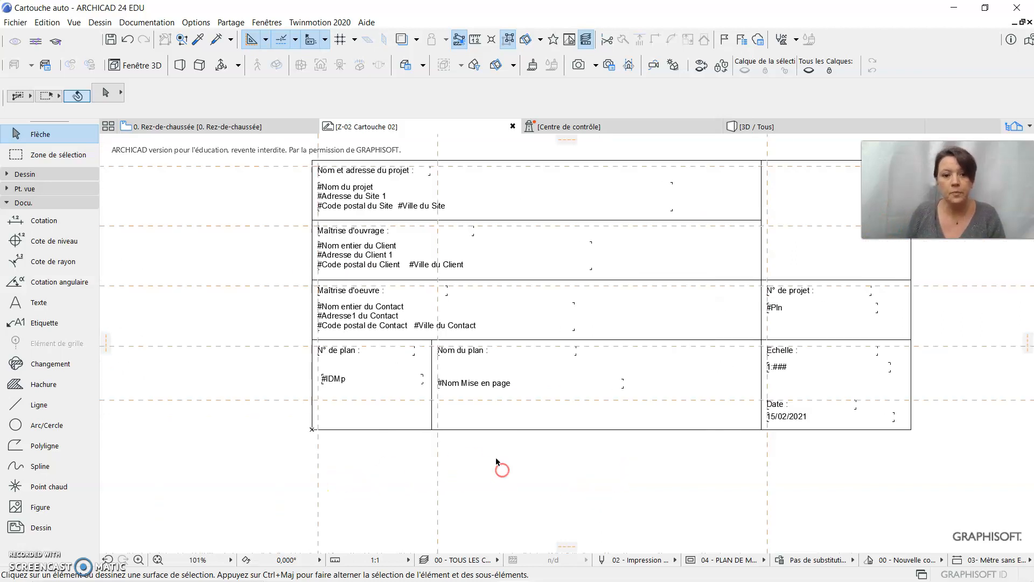
pyautogui.scroll(3, 439, 384)
pyautogui.click(437, 377)
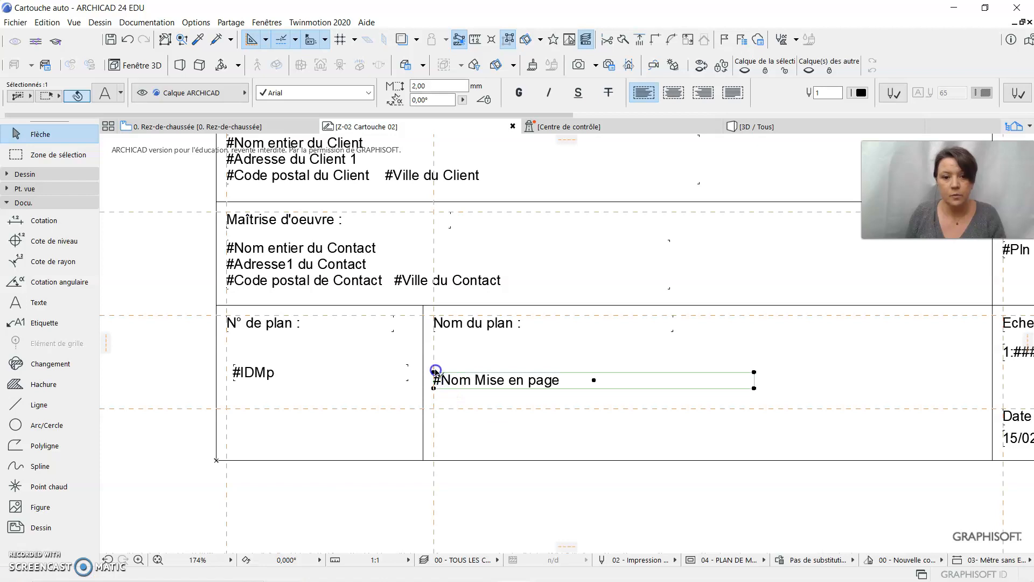
pyautogui.click(436, 370)
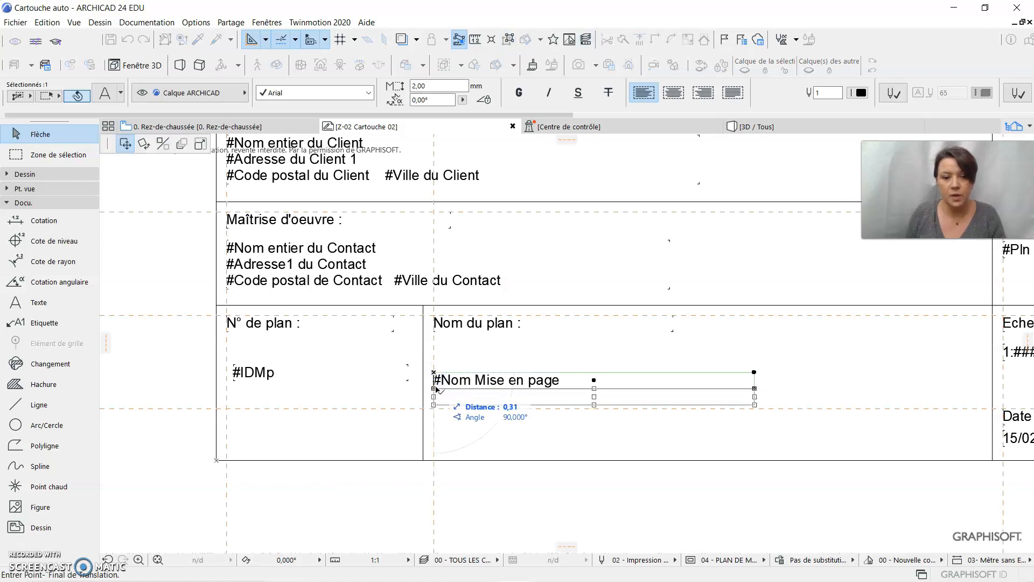
pyautogui.click(435, 388)
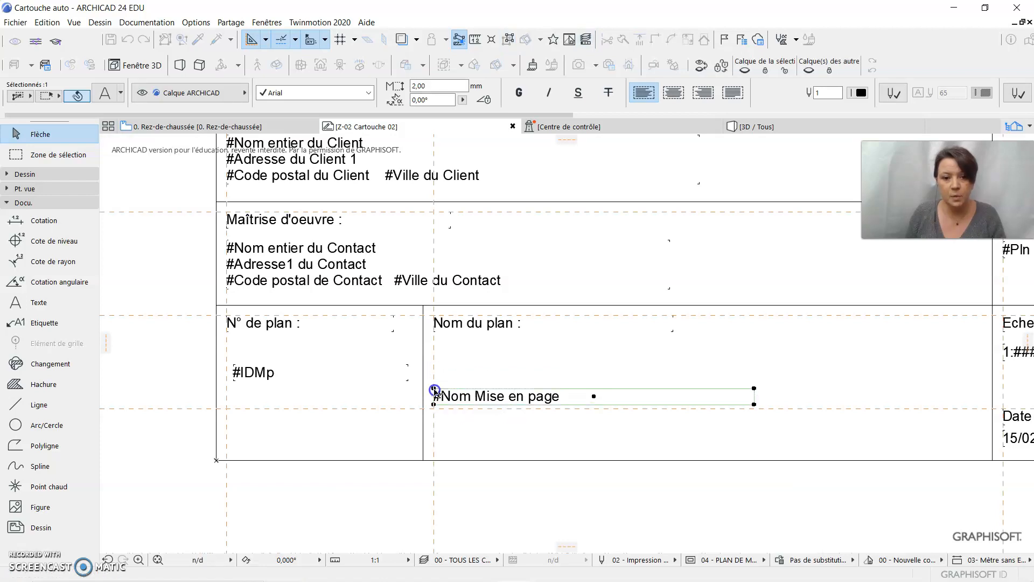
# Move the layout identifier autotext block down about 0.5, aligning it with the 'N° de plan :' label's left edge and the layout name's height.
pyautogui.click(237, 372)
pyautogui.click(233, 366)
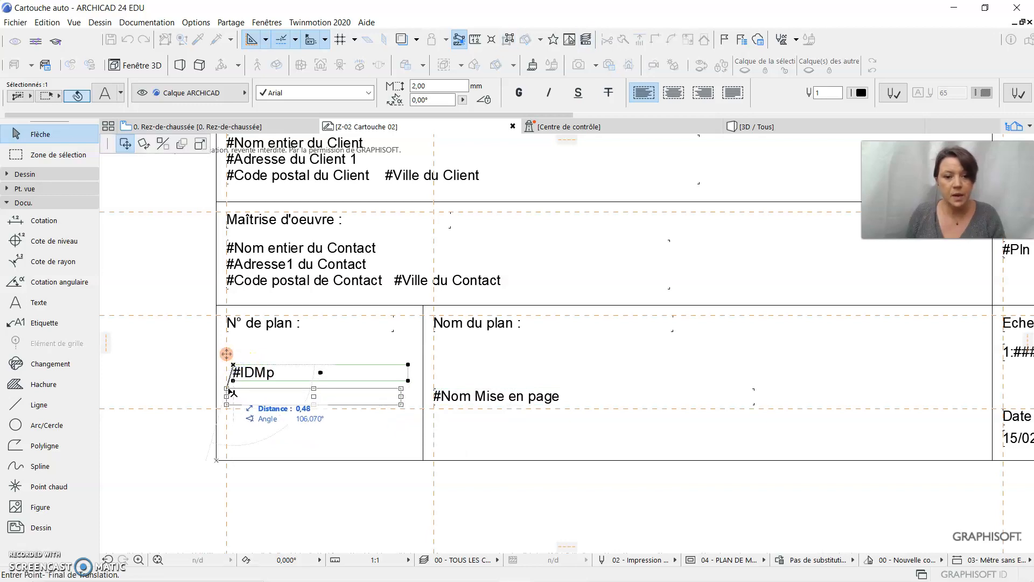
pyautogui.click(233, 392)
pyautogui.click(154, 384)
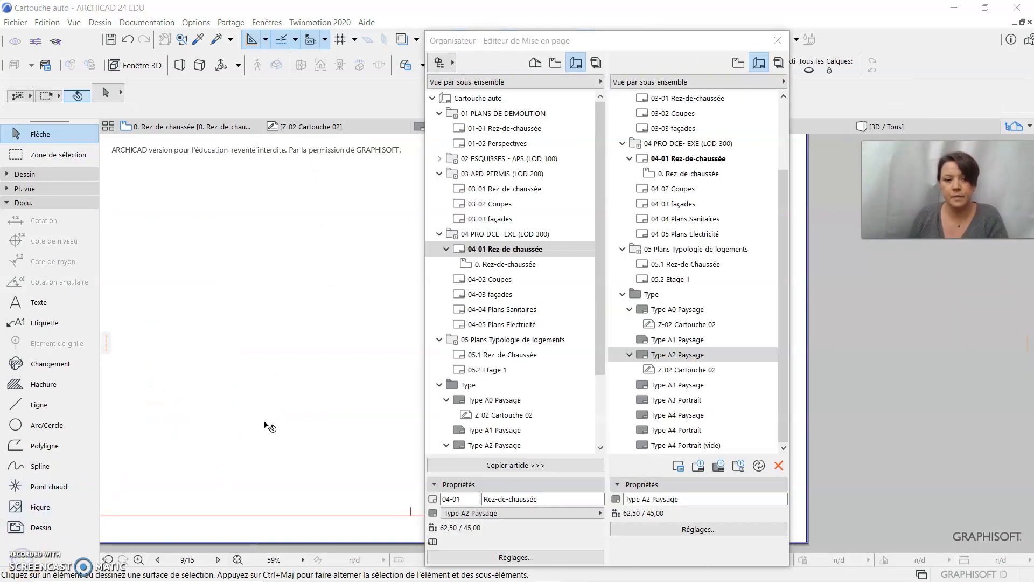
pyautogui.click(636, 286)
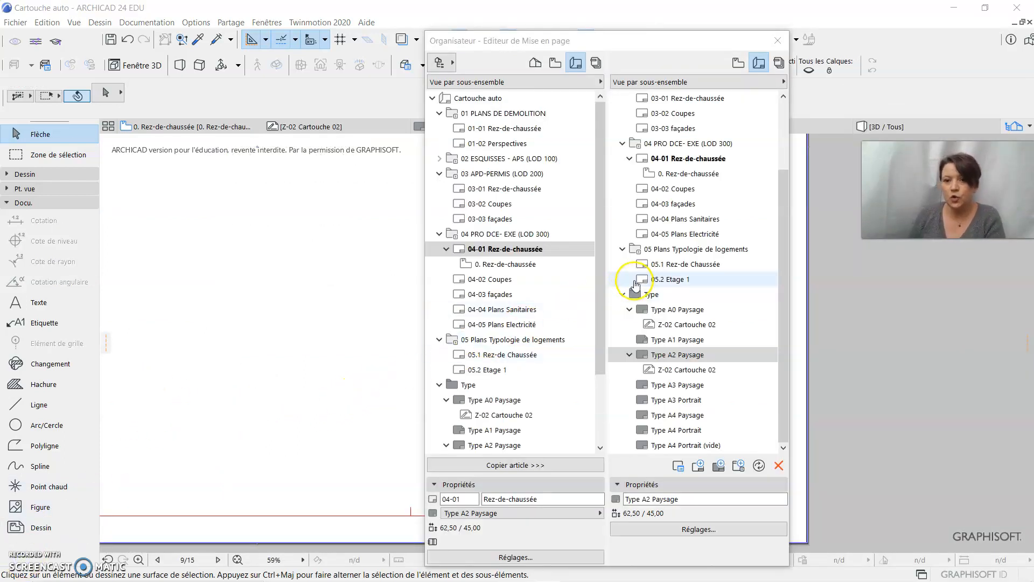
pyautogui.click(652, 360)
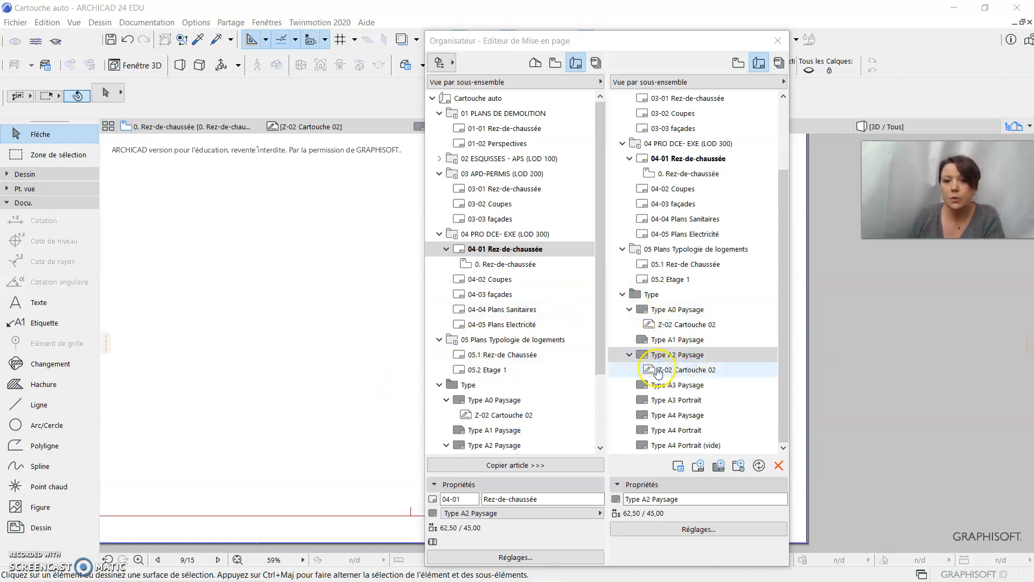
# Move the Organiser aside and examine the title block's autotexts on the Type A2 Paysage master layout.
pyautogui.click(675, 371)
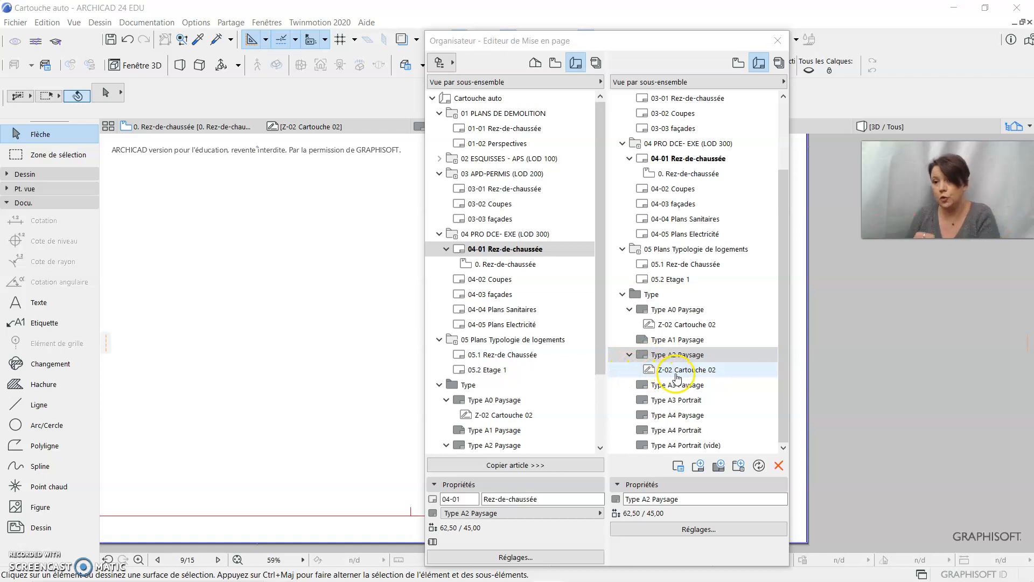
pyautogui.moveTo(692, 41); pyautogui.dragTo(316, 38)
pyautogui.scroll(-2, 565, 190)
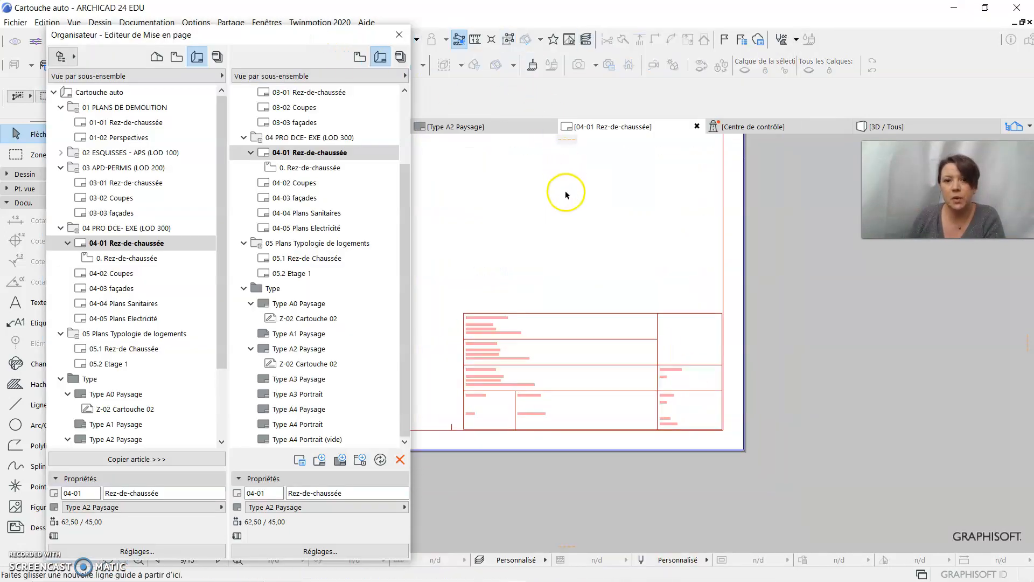
pyautogui.click(527, 126)
pyautogui.scroll(-2, 520, 226)
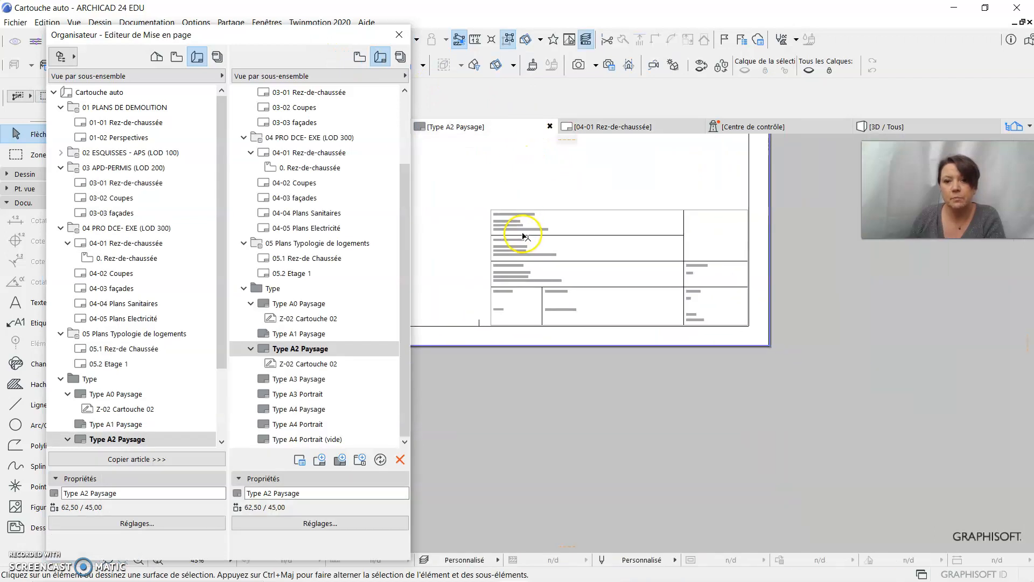
pyautogui.moveTo(520, 231); pyautogui.dragTo(657, 385, button='middle')
pyautogui.scroll(3, 752, 399)
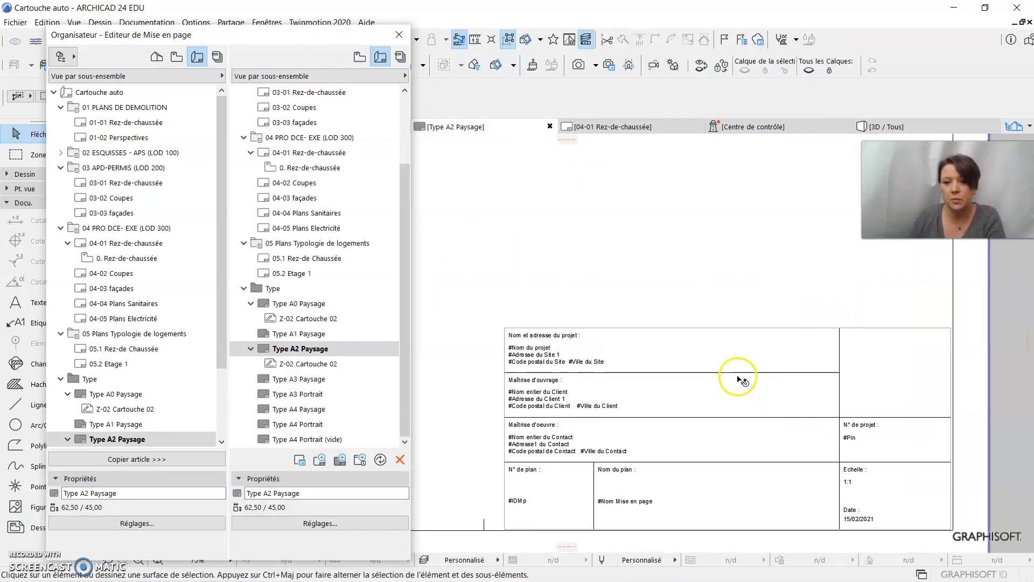
pyautogui.moveTo(672, 478); pyautogui.dragTo(700, 453, button='middle')
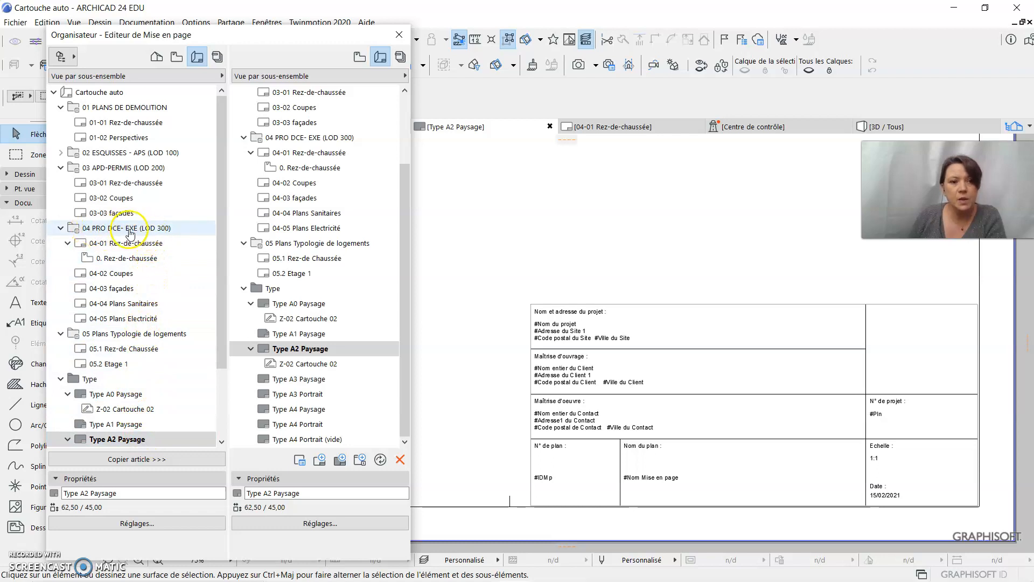
# Open the 04-01 Rez-de-chaussée layout to check the plan number and name in its title block, and close the Organiser.
pyautogui.doubleClick(146, 246)
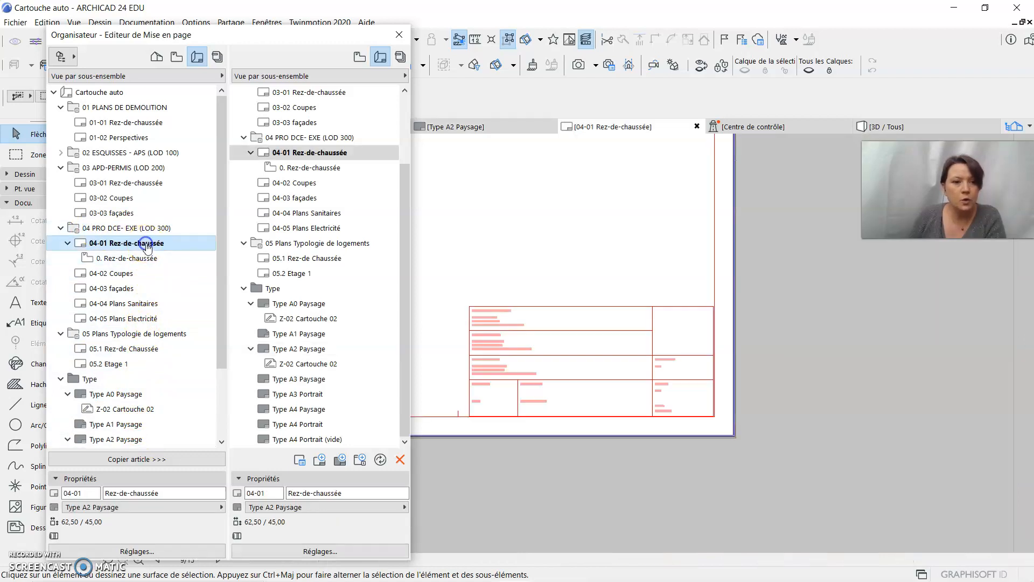
pyautogui.click(506, 283)
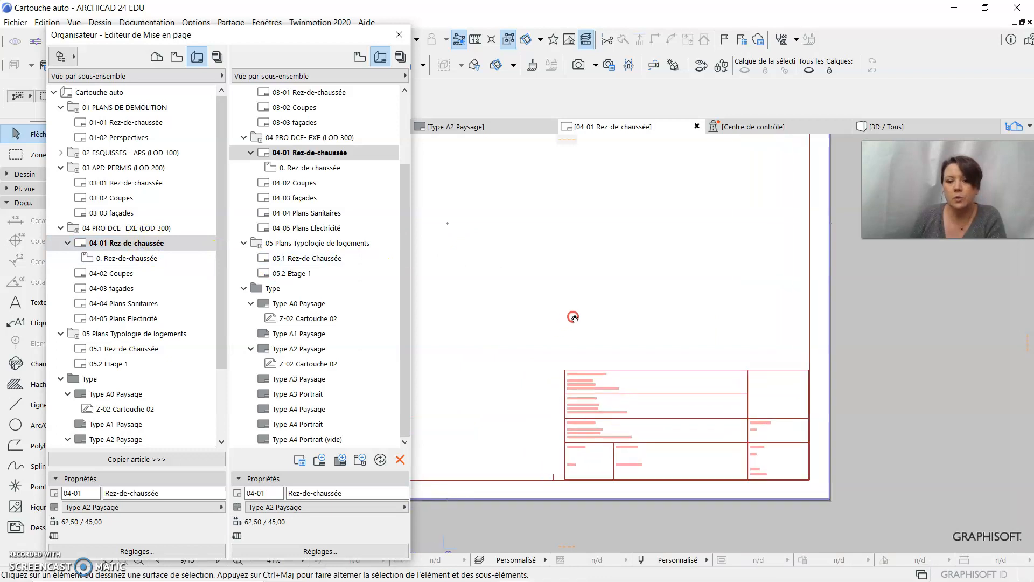
pyautogui.scroll(3, 636, 450)
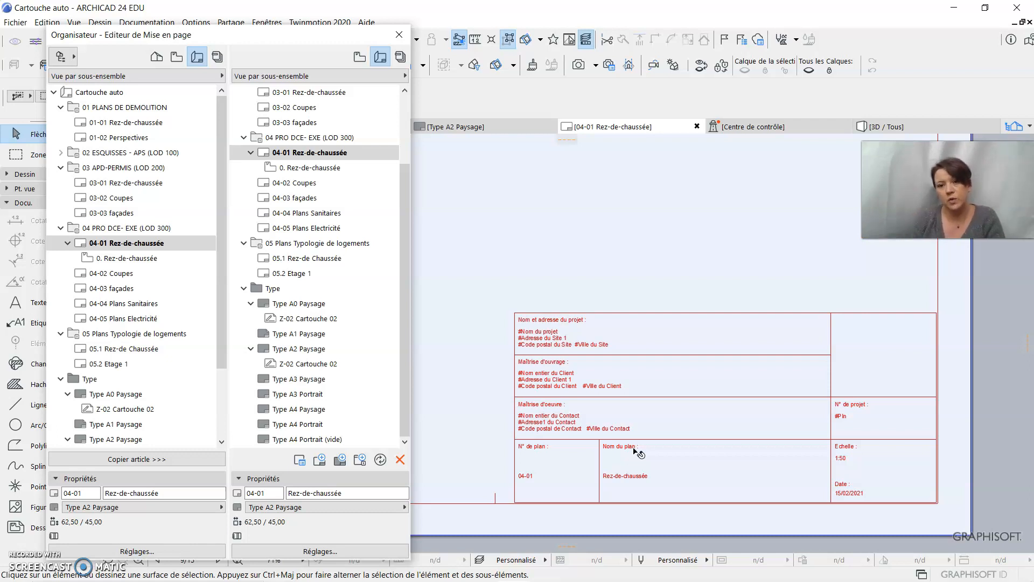
pyautogui.click(294, 67)
pyautogui.moveTo(290, 43); pyautogui.dragTo(832, 48)
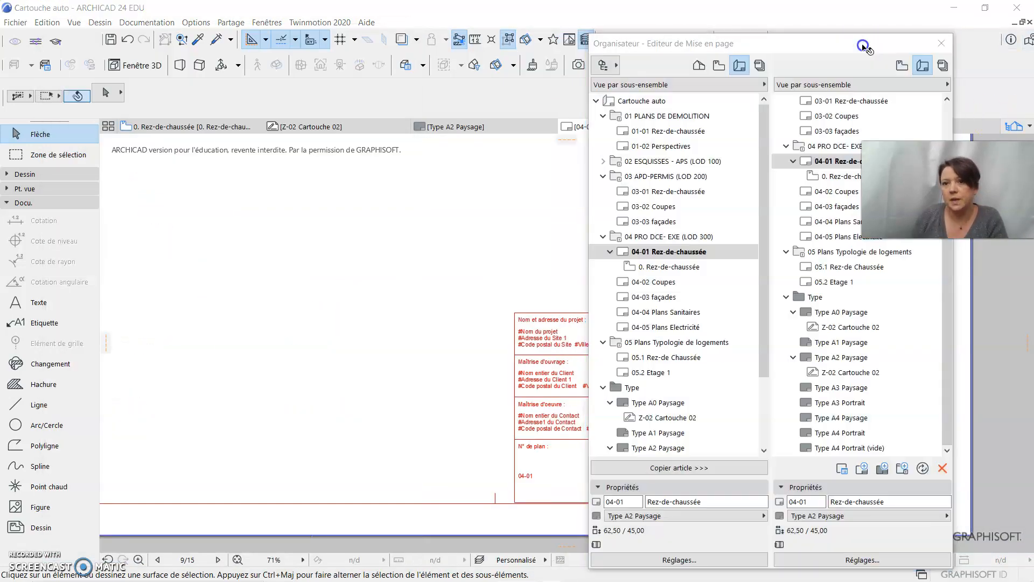
pyautogui.click(942, 43)
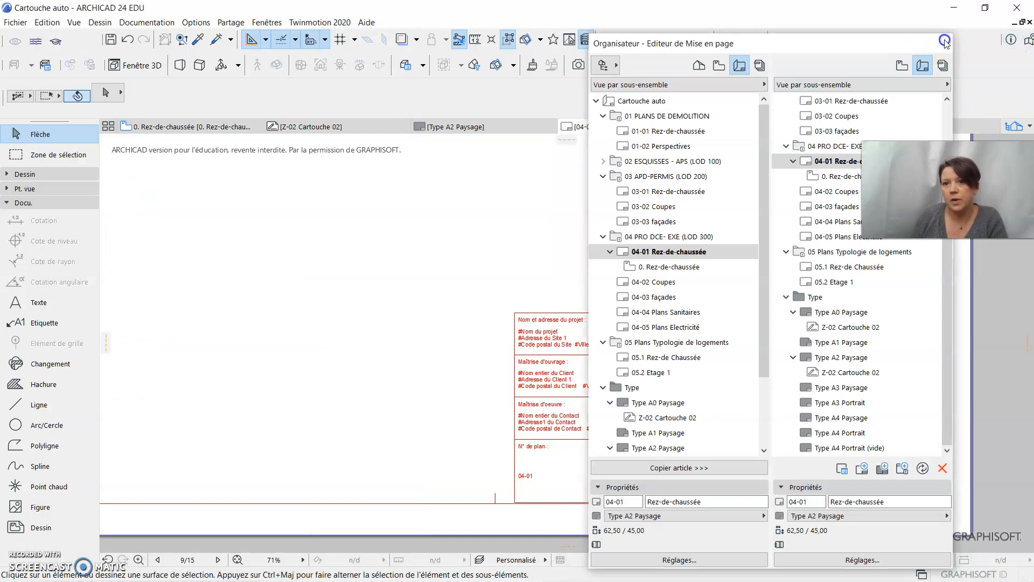
# Examine the floor plan drawing placed on the 04-01 layout and the scale shown in the title block.
pyautogui.scroll(-10, 639, 264)
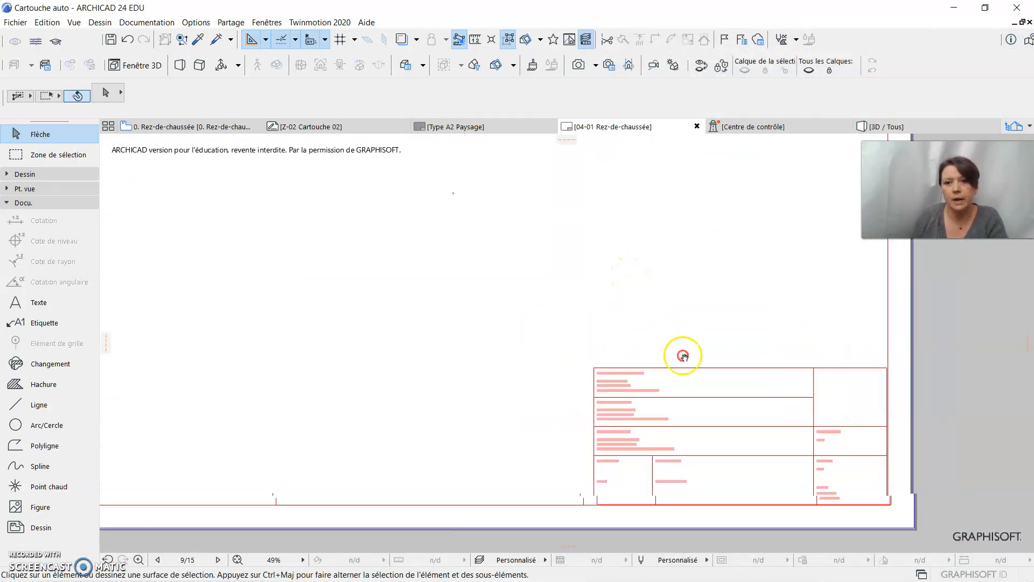
pyautogui.scroll(-4, 709, 399)
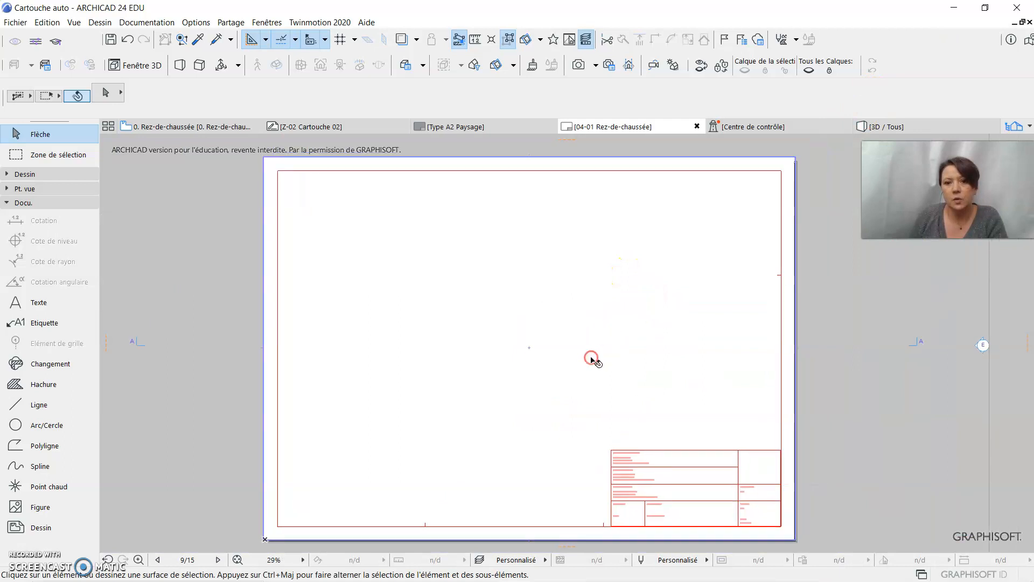
pyautogui.click(778, 262)
pyautogui.scroll(-3, 704, 316)
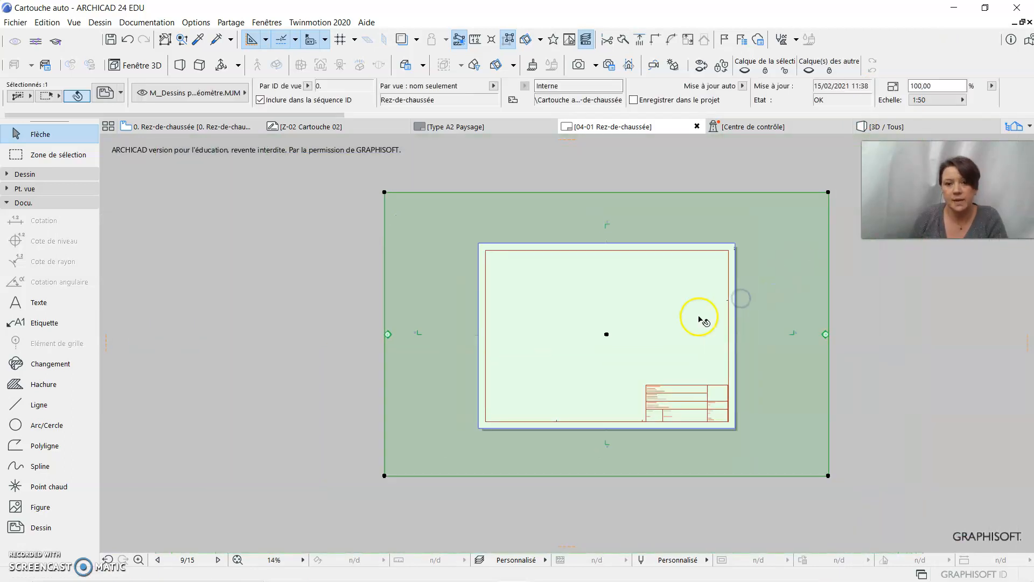
pyautogui.scroll(4, 697, 329)
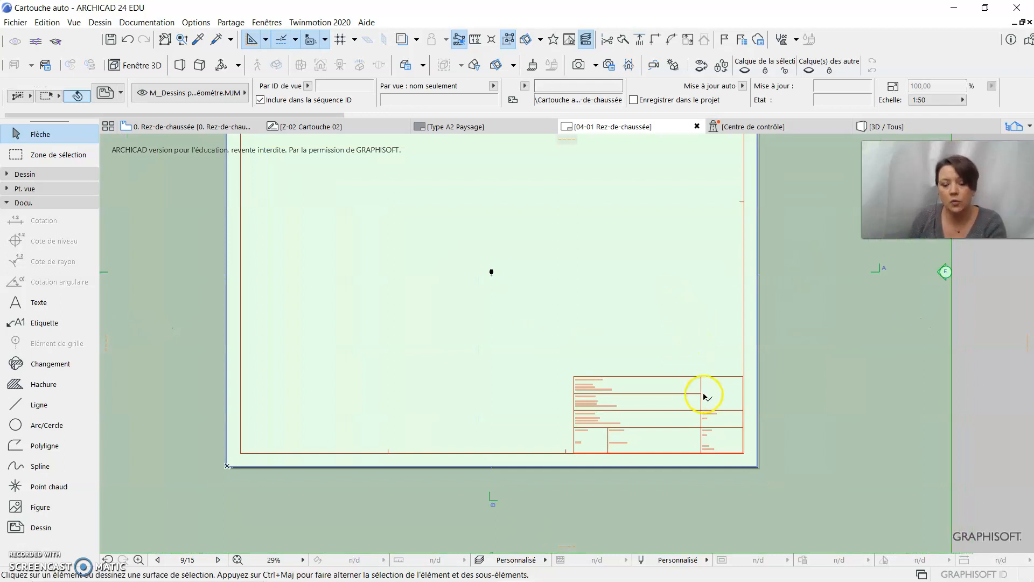
pyautogui.click(693, 454)
pyautogui.scroll(6, 691, 455)
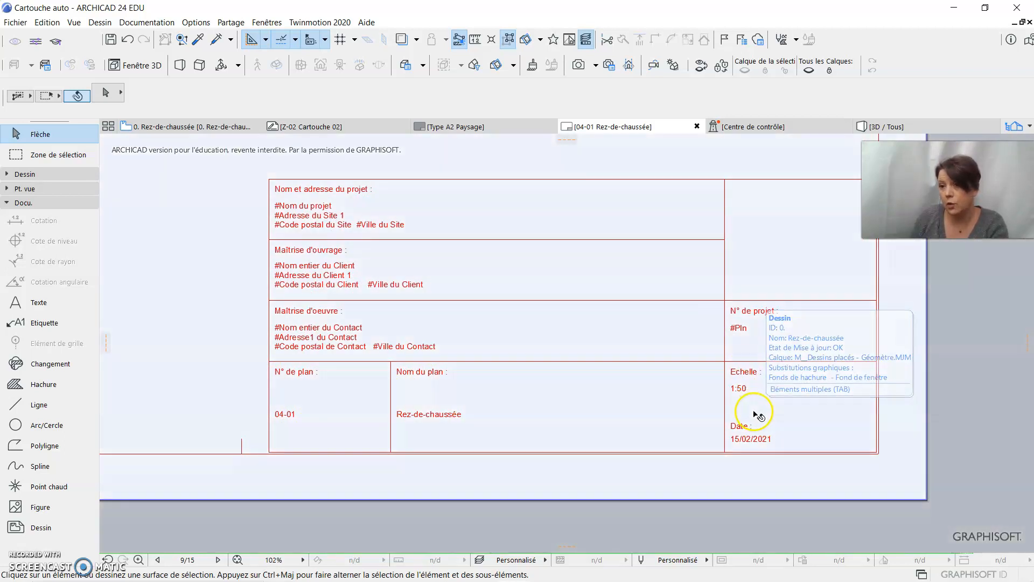
pyautogui.scroll(-2, 756, 414)
pyautogui.scroll(-2, 758, 415)
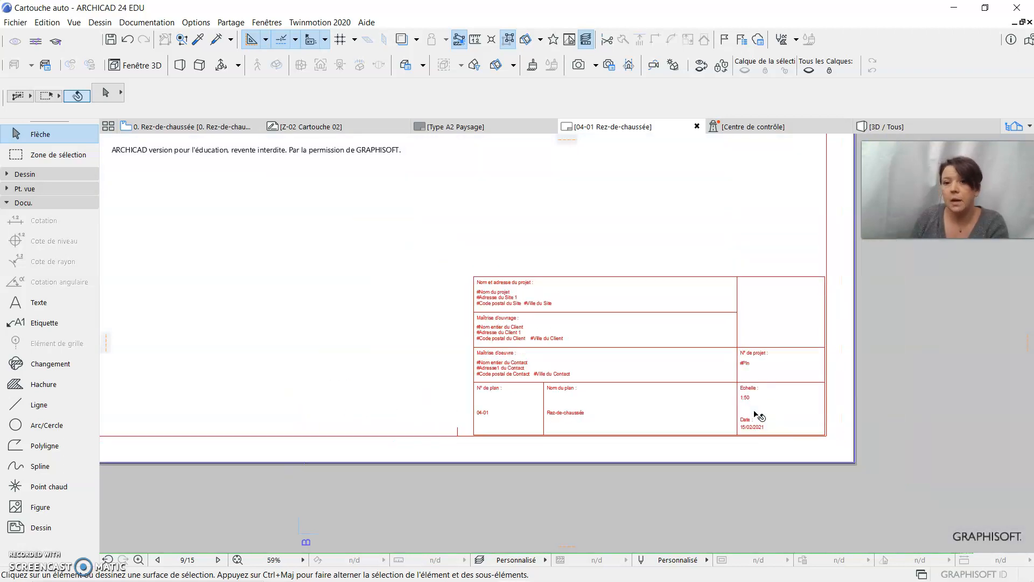
# Browse the Navigator's view map down to the PRO DCE- EXE floor, section and façade views.
pyautogui.click(1018, 127)
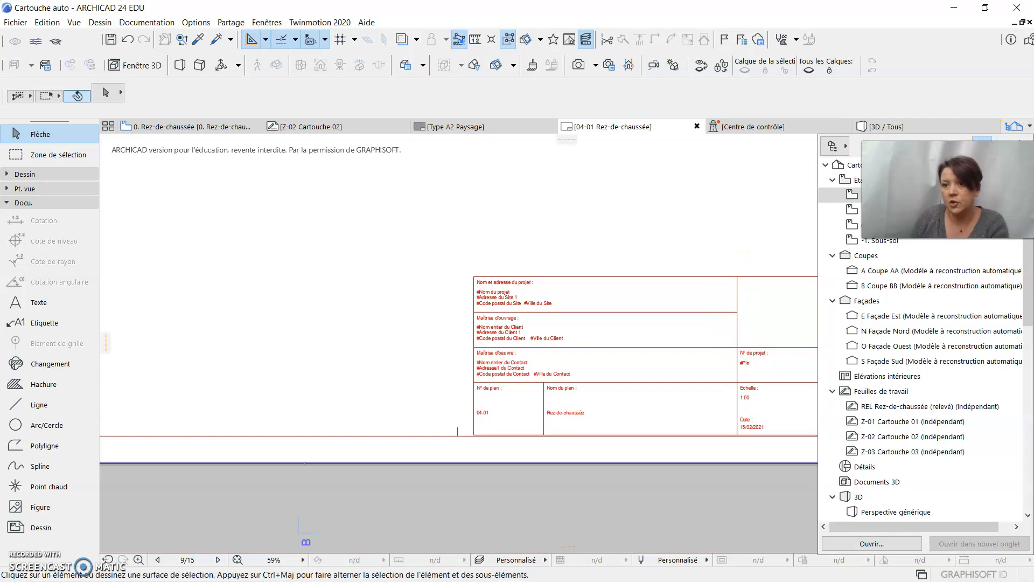
pyautogui.moveTo(953, 191); pyautogui.dragTo(923, 64)
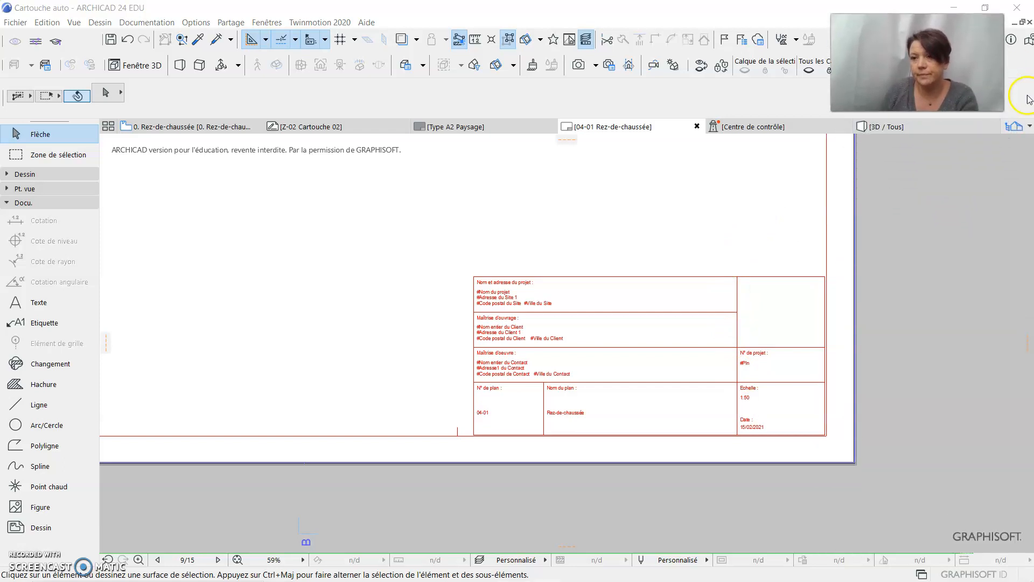
pyautogui.click(1017, 123)
pyautogui.click(1016, 125)
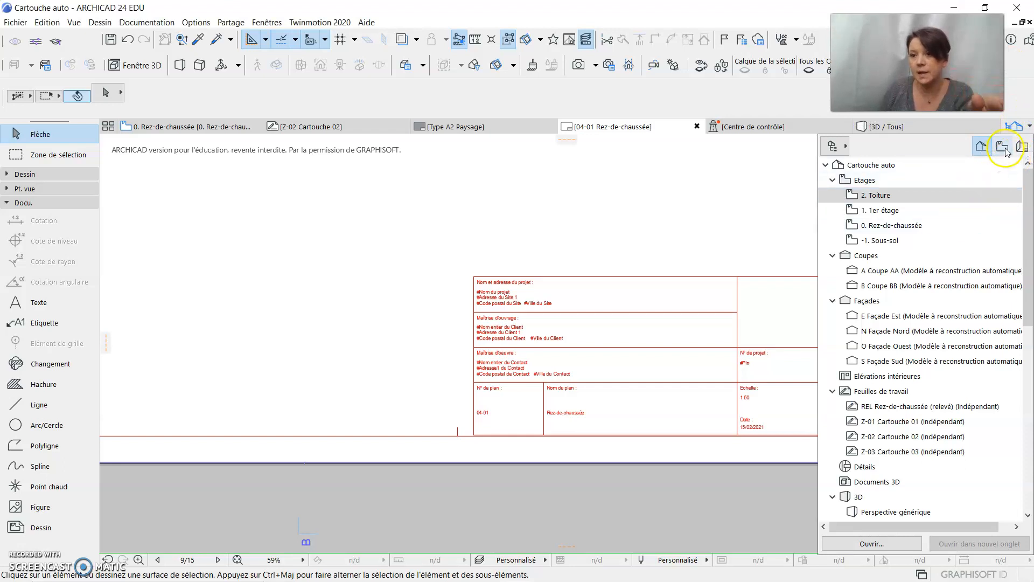
pyautogui.click(1004, 147)
pyautogui.scroll(-5, 903, 286)
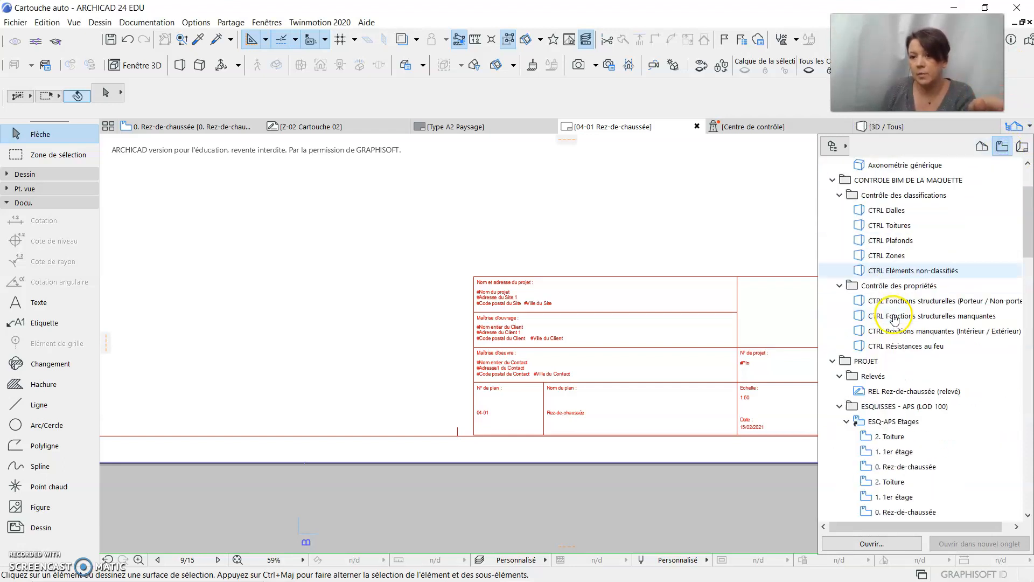
pyautogui.scroll(-10, 896, 319)
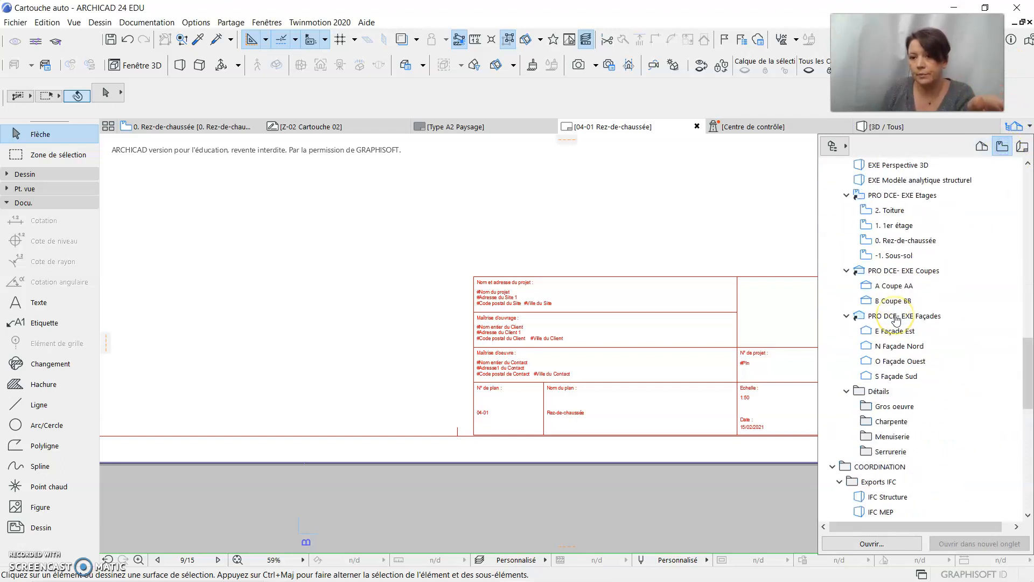
pyautogui.click(900, 346)
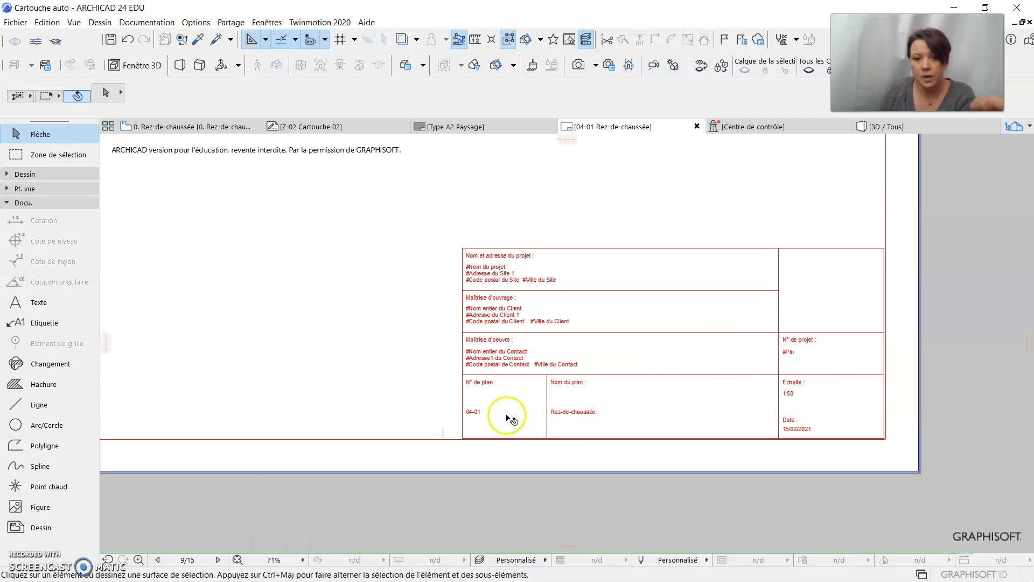
# Open the project information dialog and enlarge it to show more of the fields behind the title block's autotexts.
pyautogui.scroll(2, 470, 412)
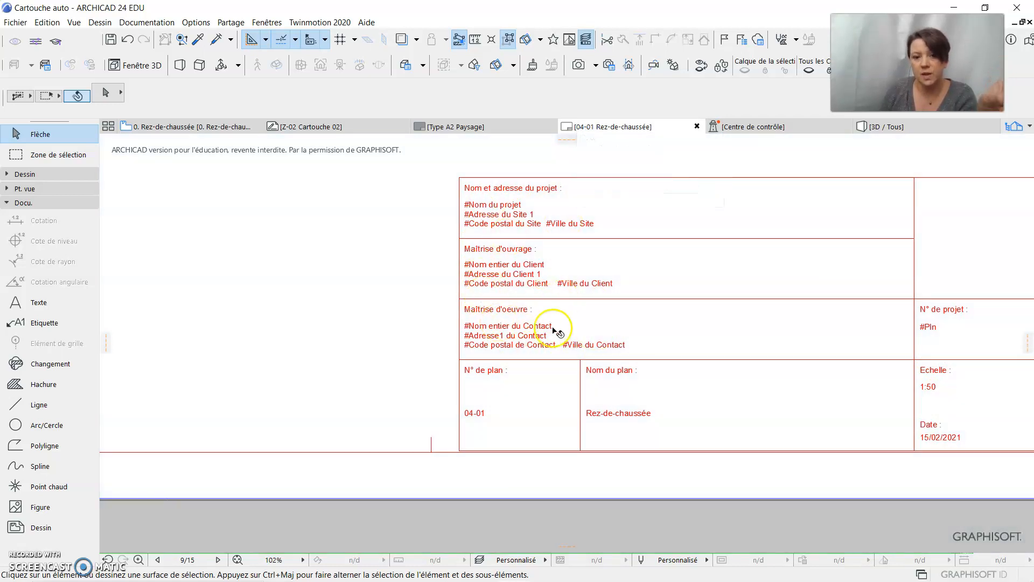
pyautogui.scroll(-2, 555, 330)
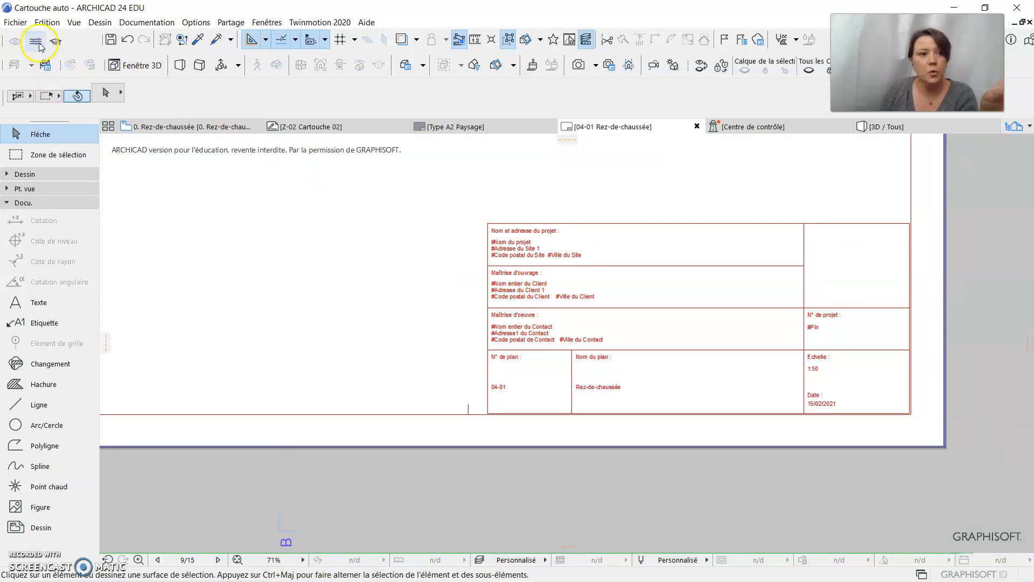
pyautogui.click(20, 23)
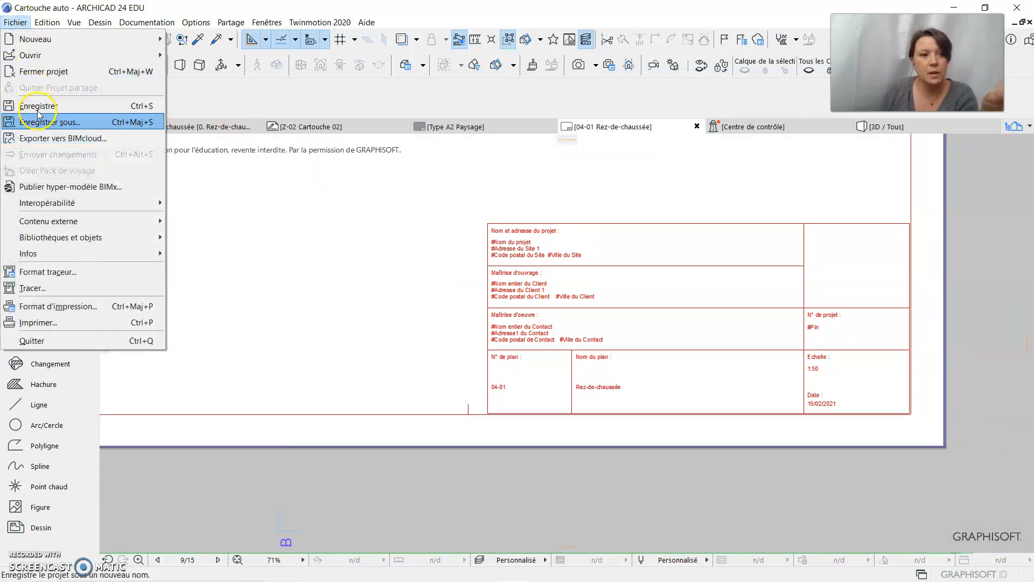
pyautogui.moveTo(64, 254)
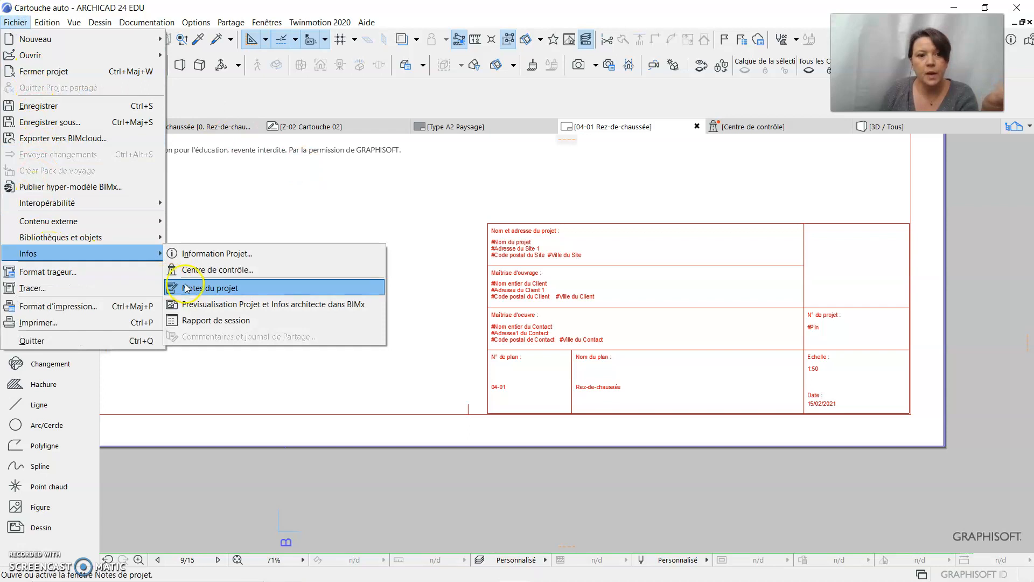
pyautogui.click(211, 259)
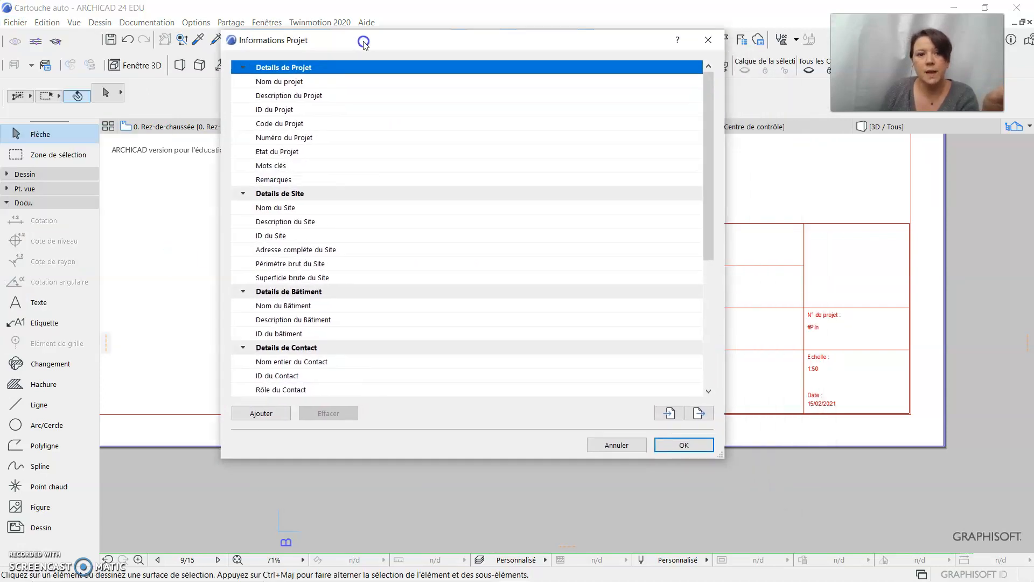
pyautogui.moveTo(364, 43); pyautogui.dragTo(326, 17)
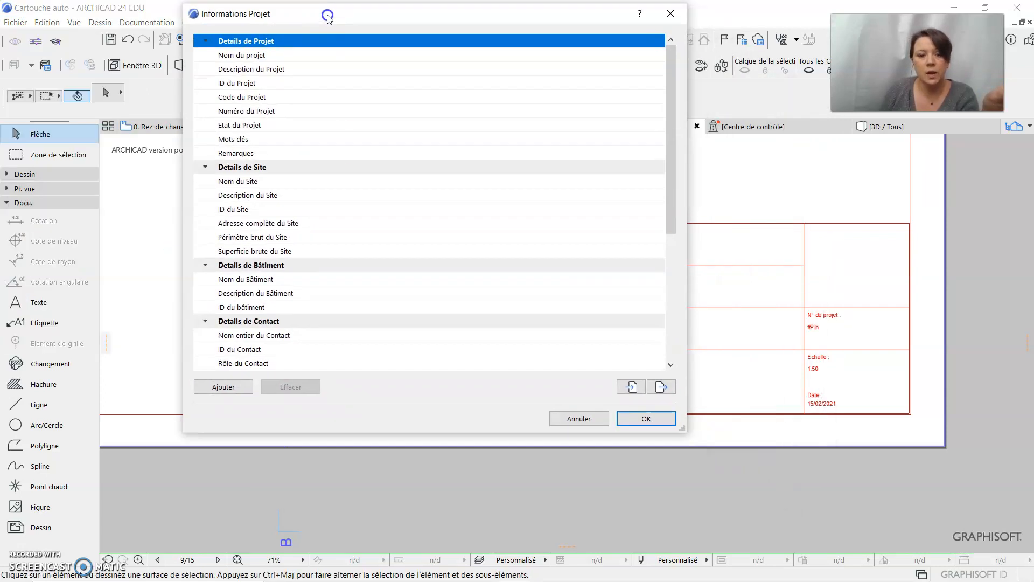
pyautogui.moveTo(337, 433); pyautogui.dragTo(340, 545)
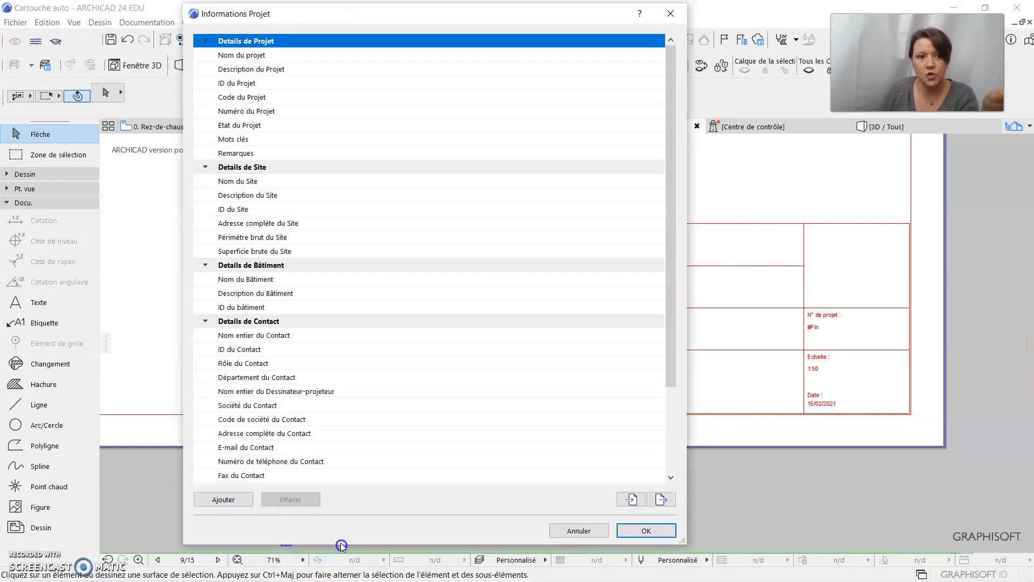
# View the text entry for Nom du projet and close it without entering a name.
pyautogui.click(300, 56)
pyautogui.click(660, 56)
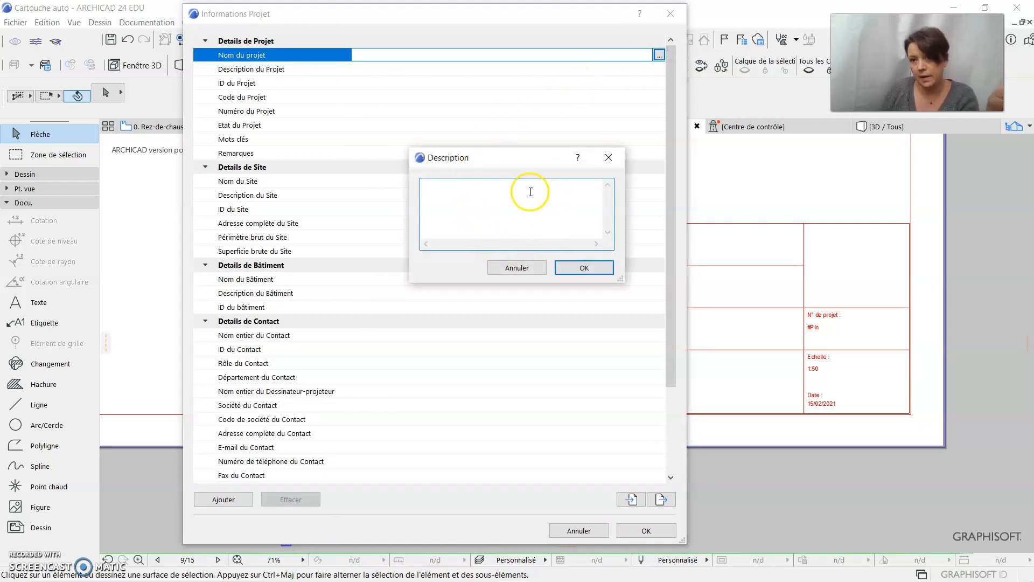
pyautogui.click(572, 268)
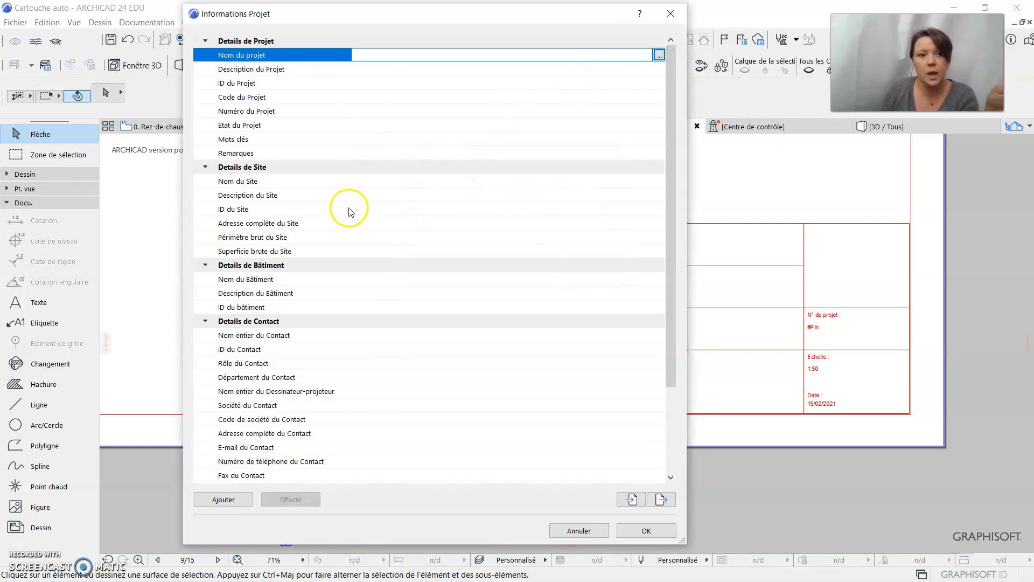
# View the address, city and postal code fields of Adresse complète du Site and close the form without entering anything.
pyautogui.click(325, 223)
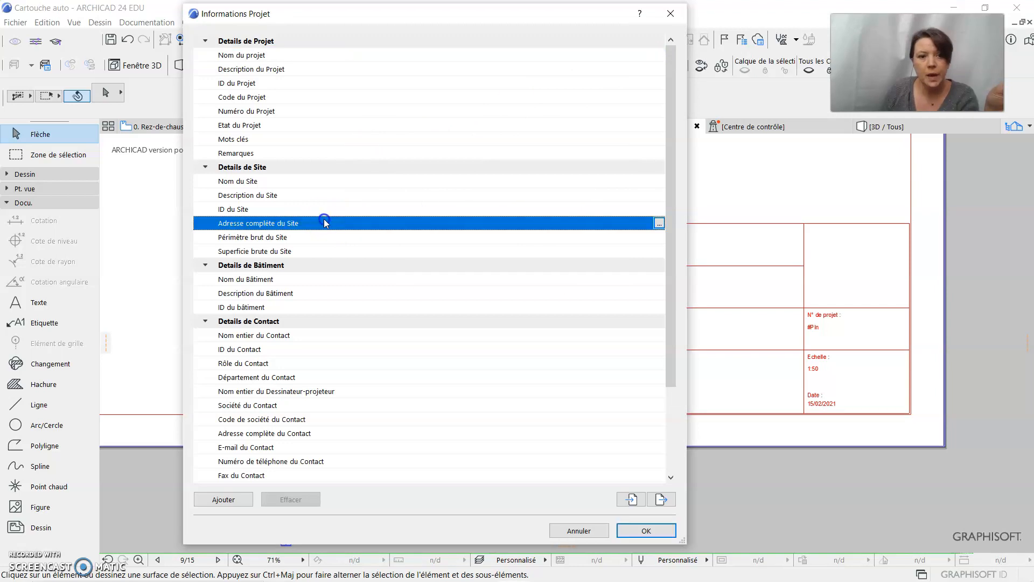
pyautogui.click(659, 223)
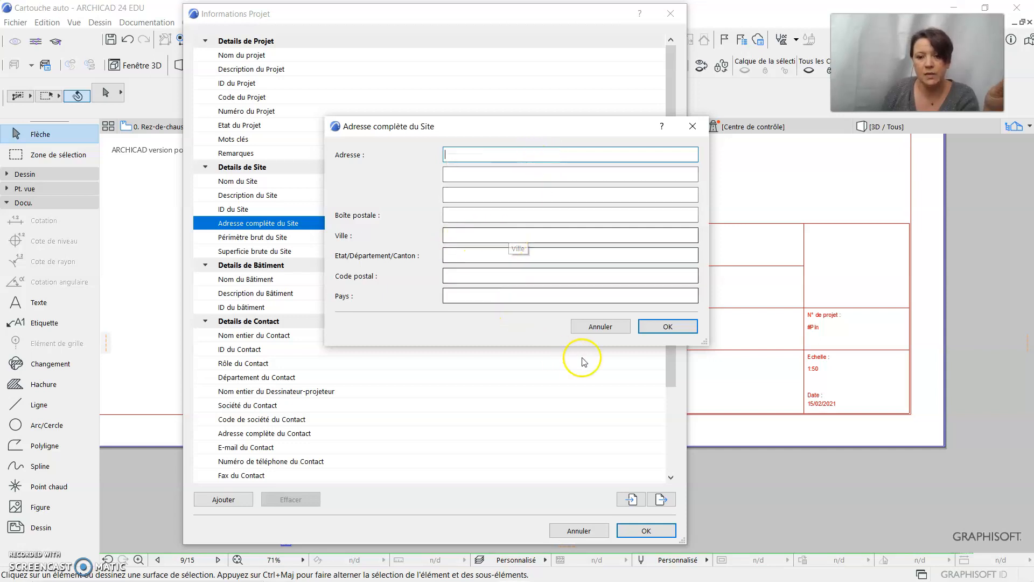
pyautogui.click(660, 326)
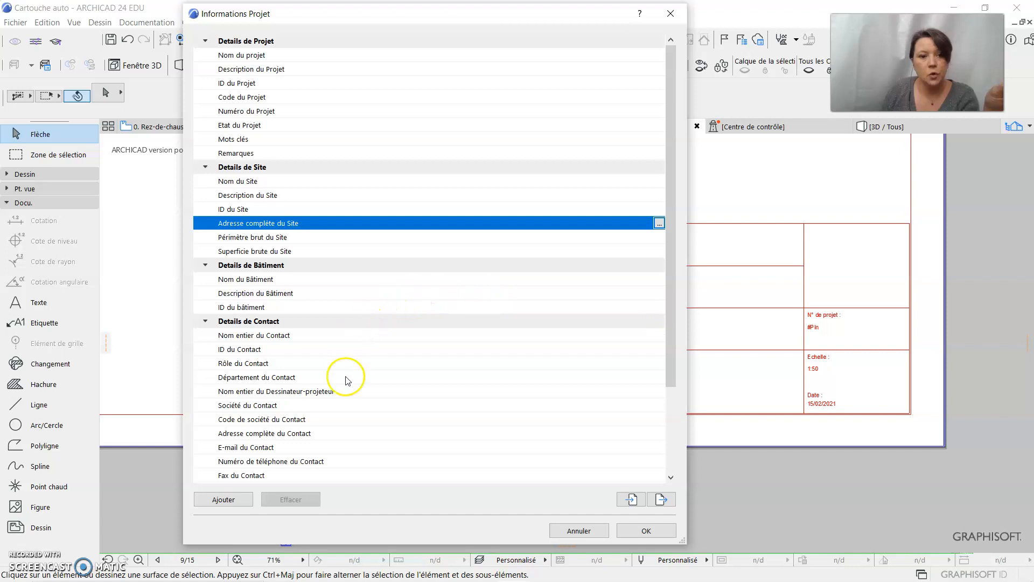
# Examine the contact and client detail fields in the project information.
pyautogui.scroll(-3, 382, 386)
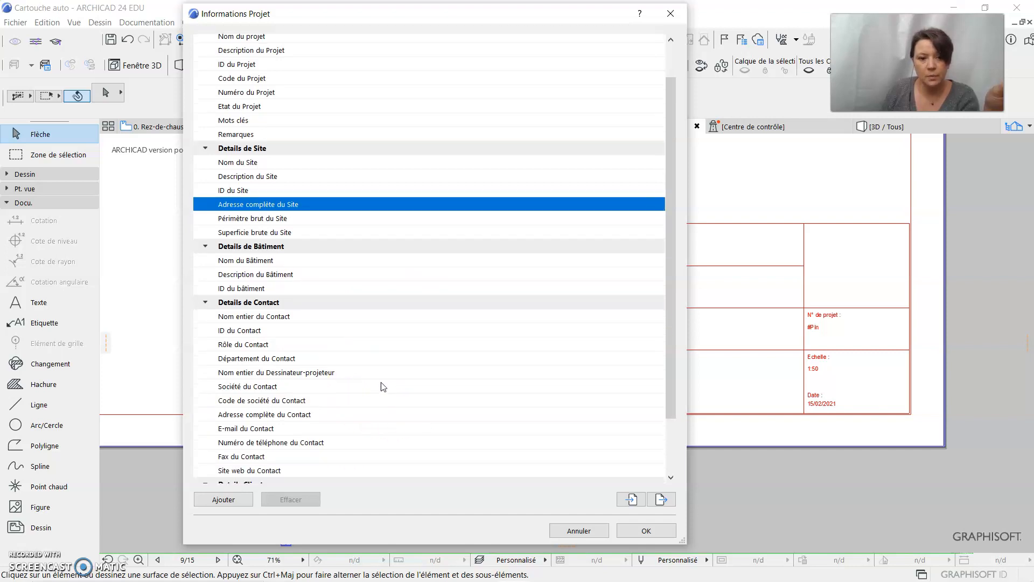